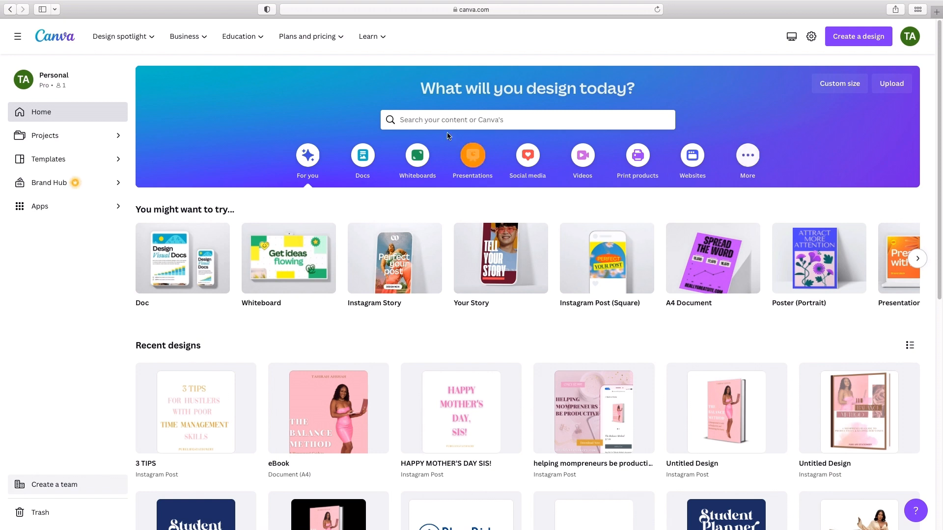
Step: Create a new blank design with a custom size of 8 × 11 in
mouse_move(476, 4)
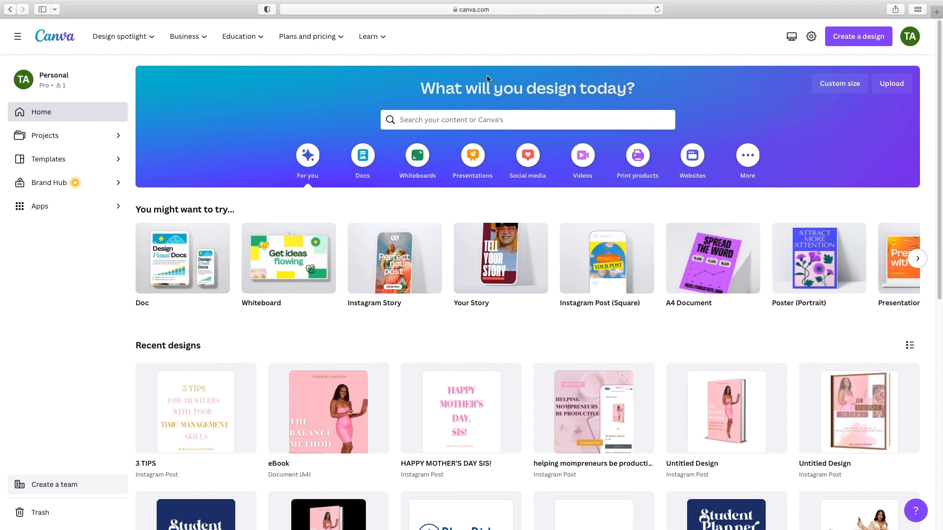
click(867, 43)
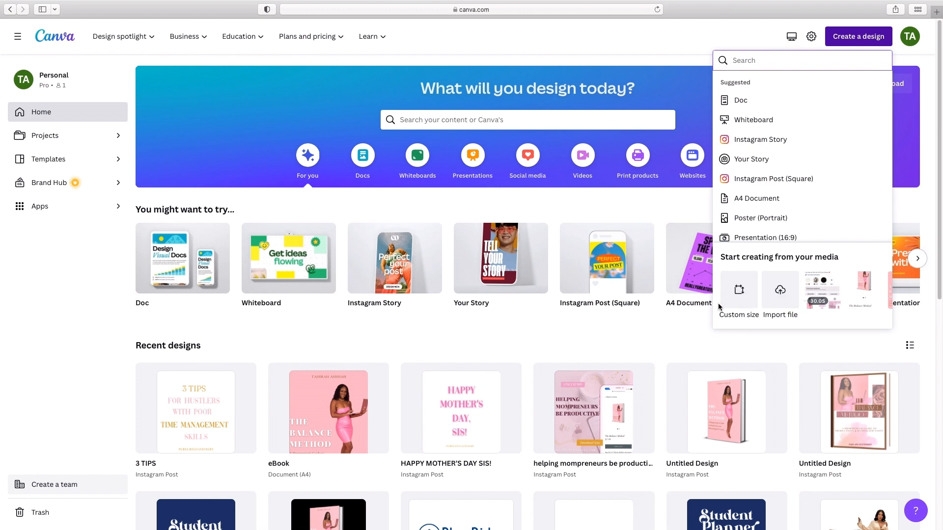
click(737, 293)
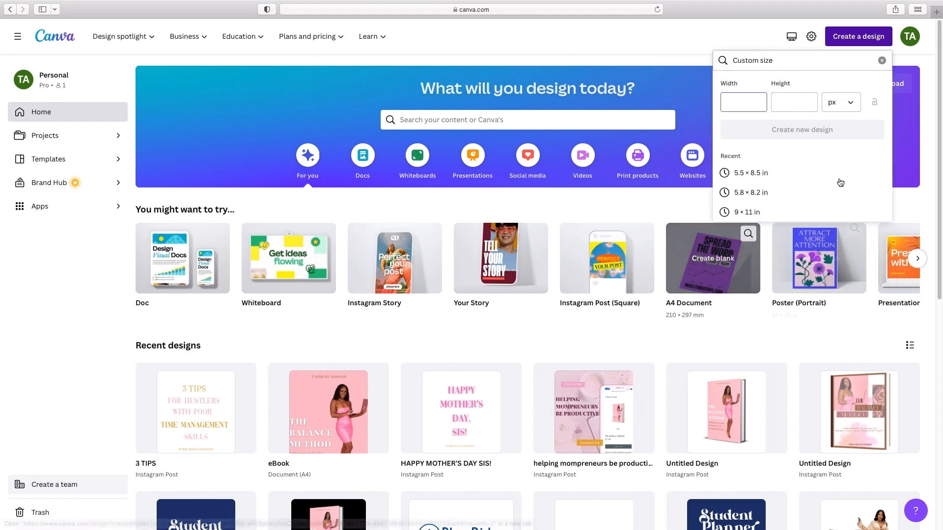
click(845, 107)
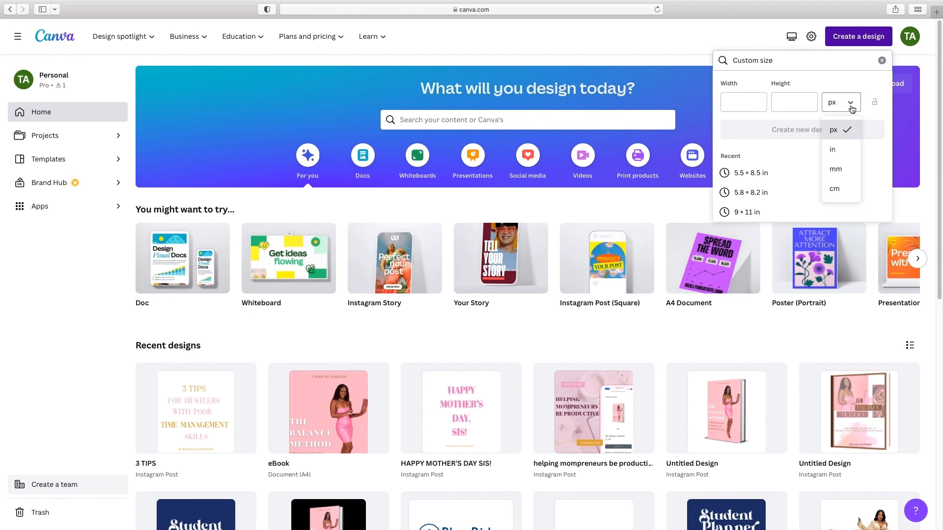
click(841, 148)
click(759, 106)
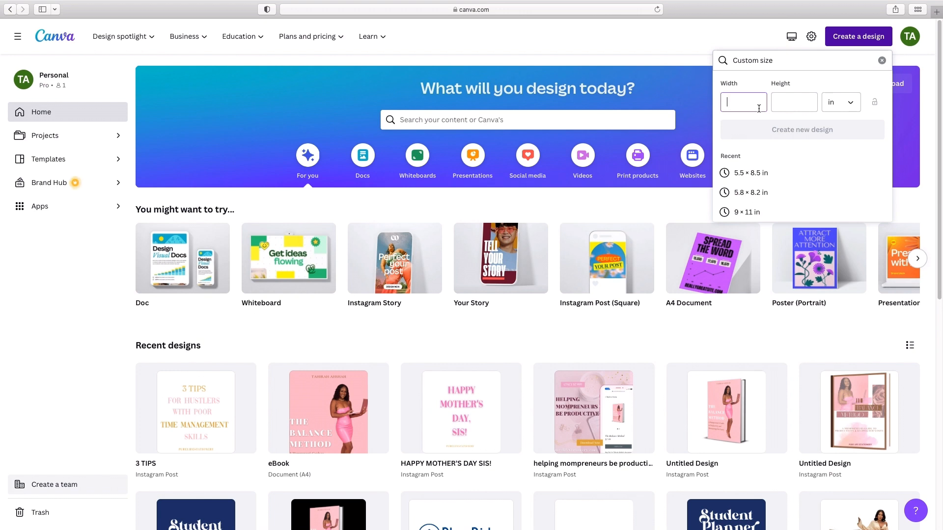
text(8)
key(Tab)
text(11)
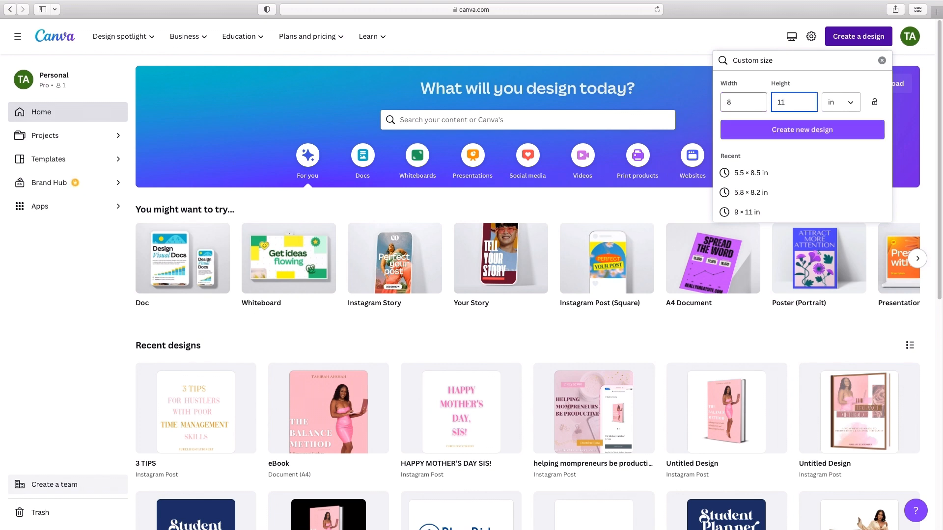
click(818, 129)
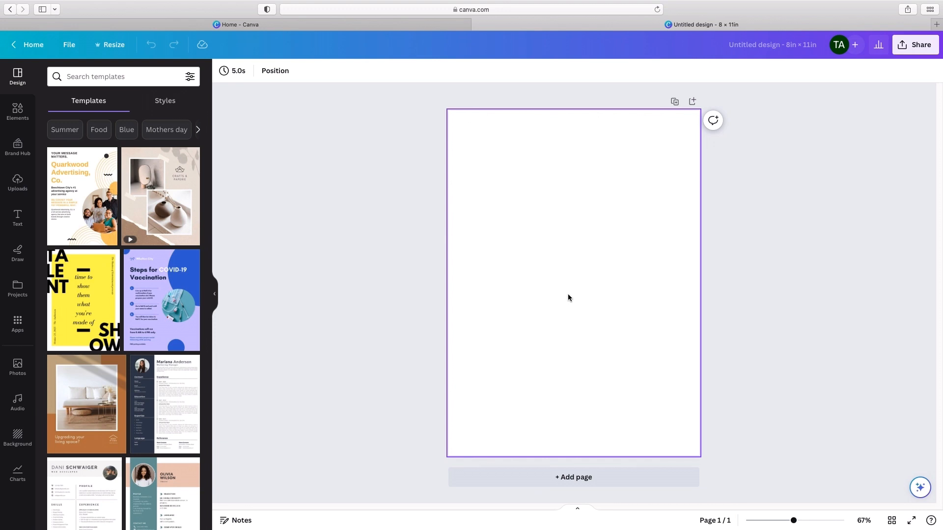
Step: Search the design templates for "planner" and look through the resulting page layouts
click(99, 77)
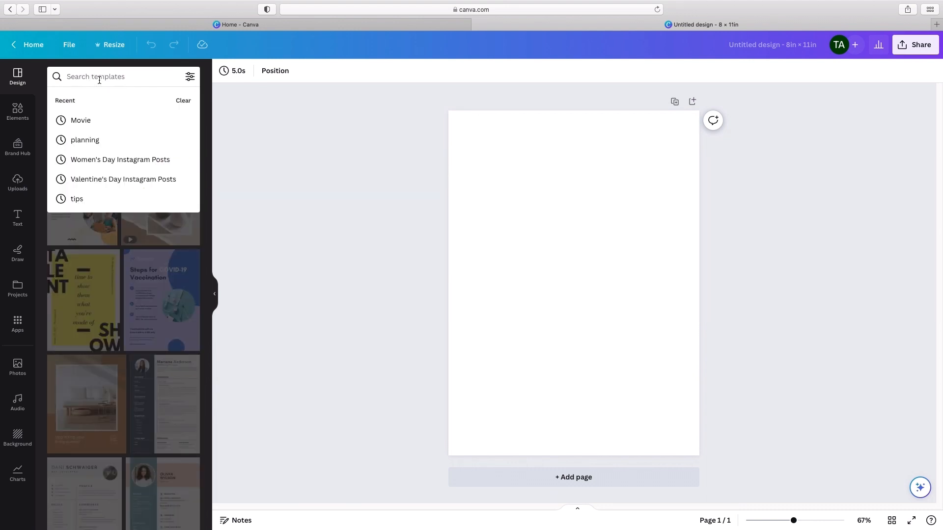
text(planner)
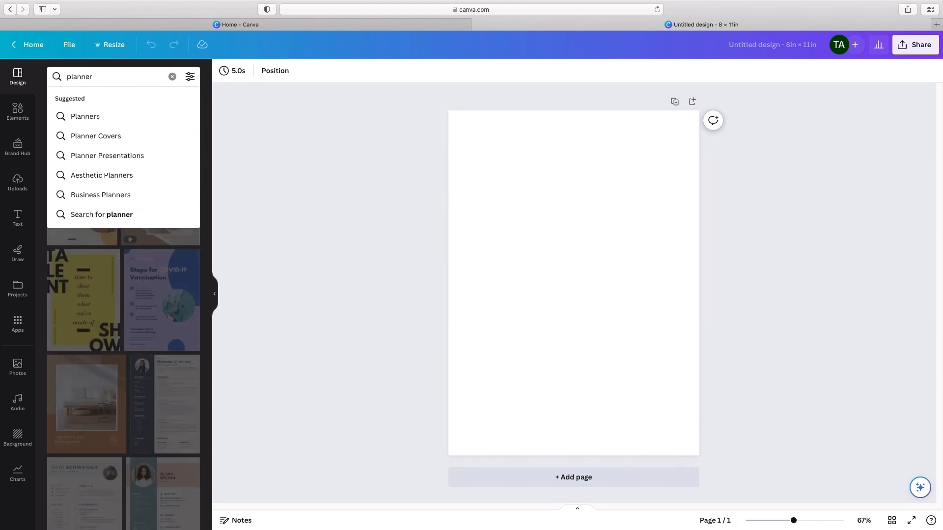
key(Return)
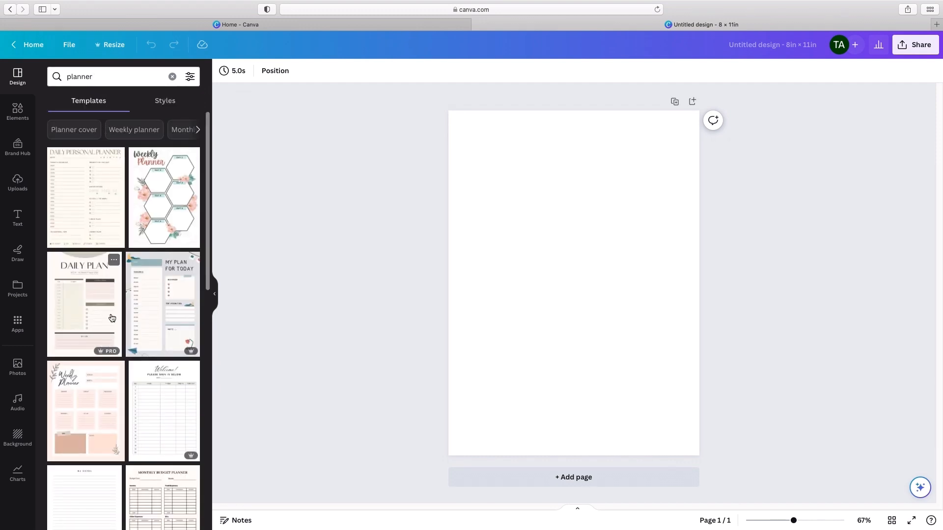
scroll(111, 319, down, 5)
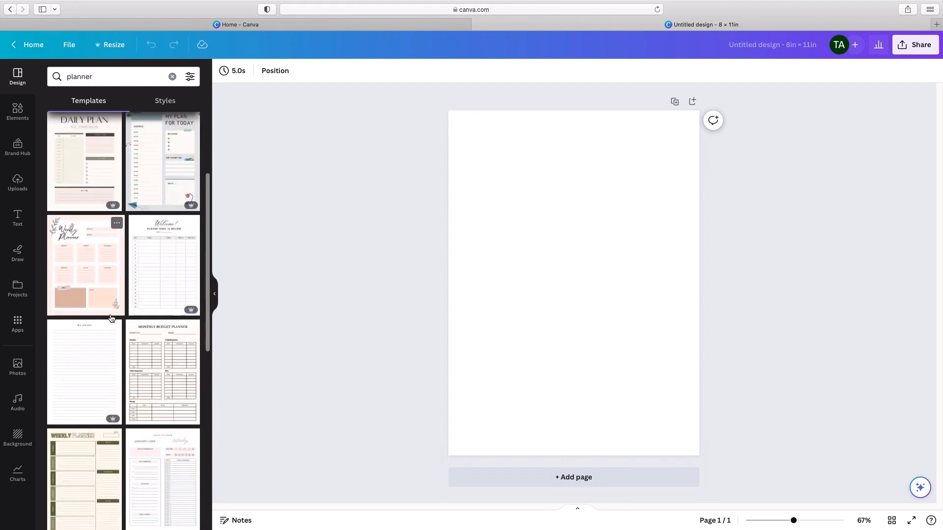
scroll(112, 319, down, 9)
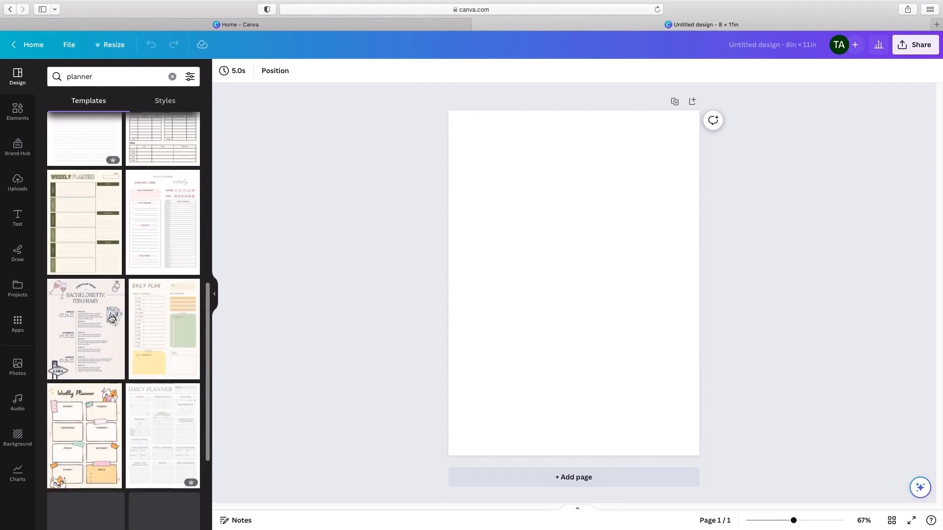
scroll(112, 319, down, 5)
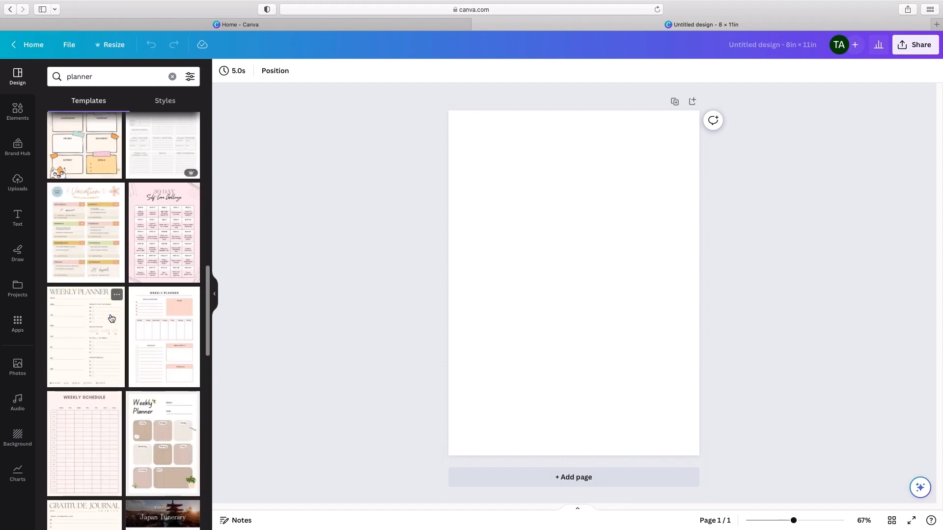
scroll(110, 319, down, 6)
scroll(110, 320, up, 20)
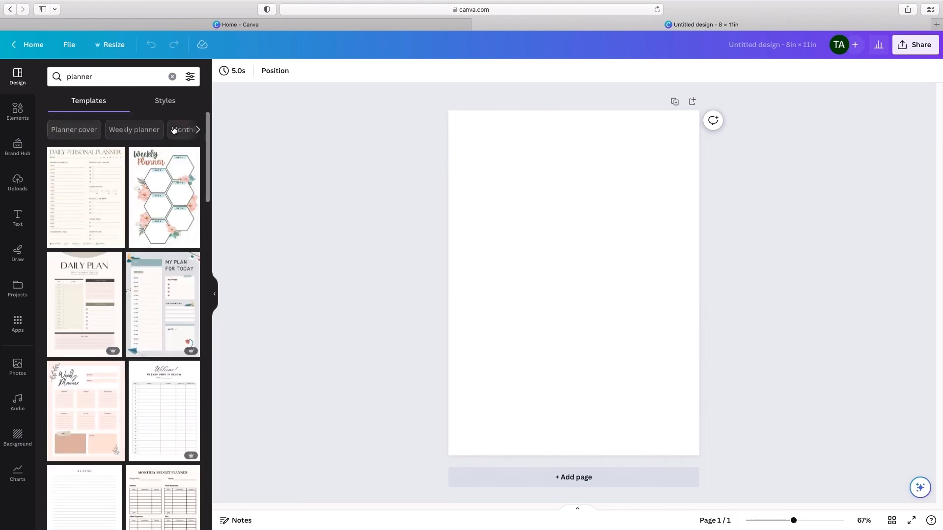
Step: Look through the related planner template categories, from monthly and daily planners to weekly schedules and to-do lists
click(197, 131)
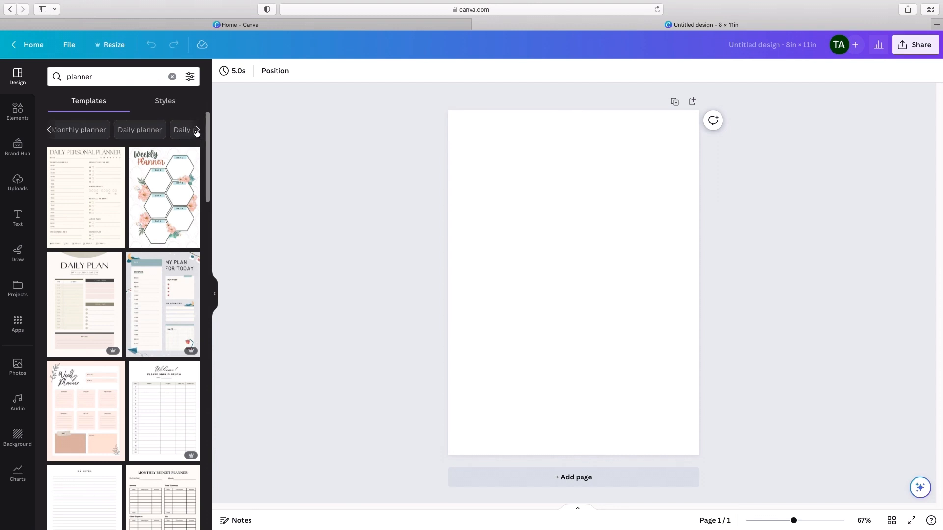
click(197, 131)
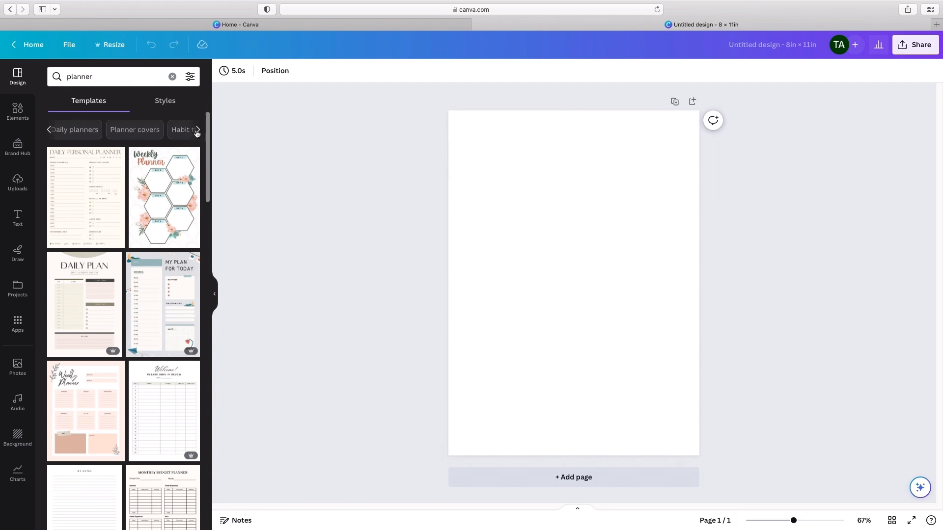
click(196, 131)
click(197, 131)
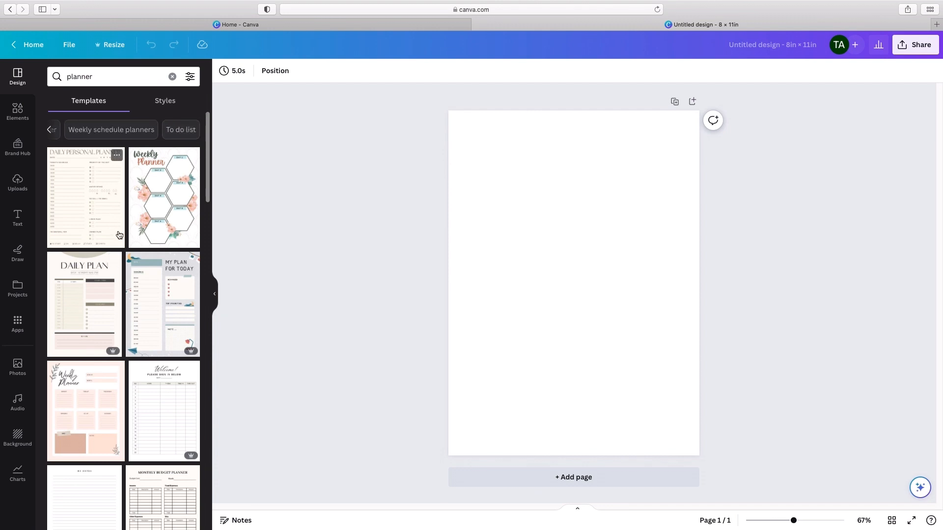
scroll(119, 234, down, 5)
scroll(122, 230, up, 5)
Step: Add a heading to the blank page with the text "cover page"
click(15, 217)
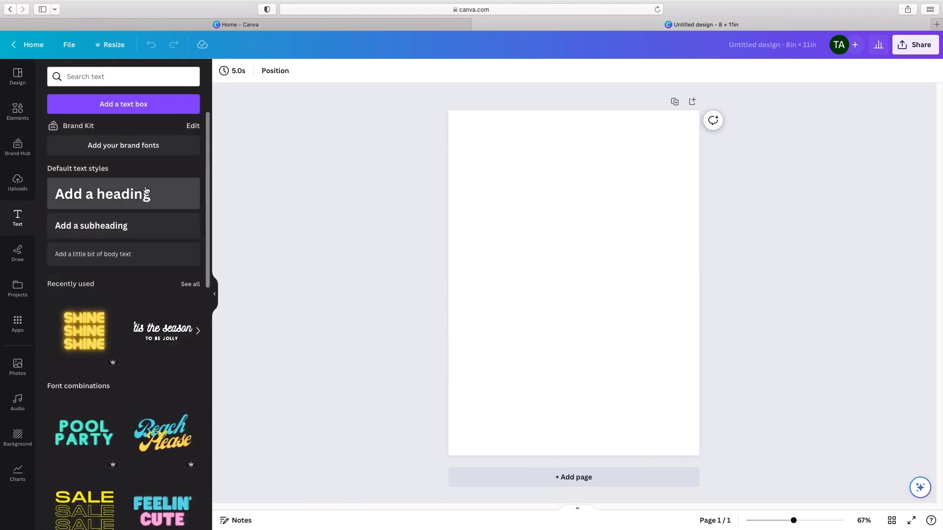
click(146, 192)
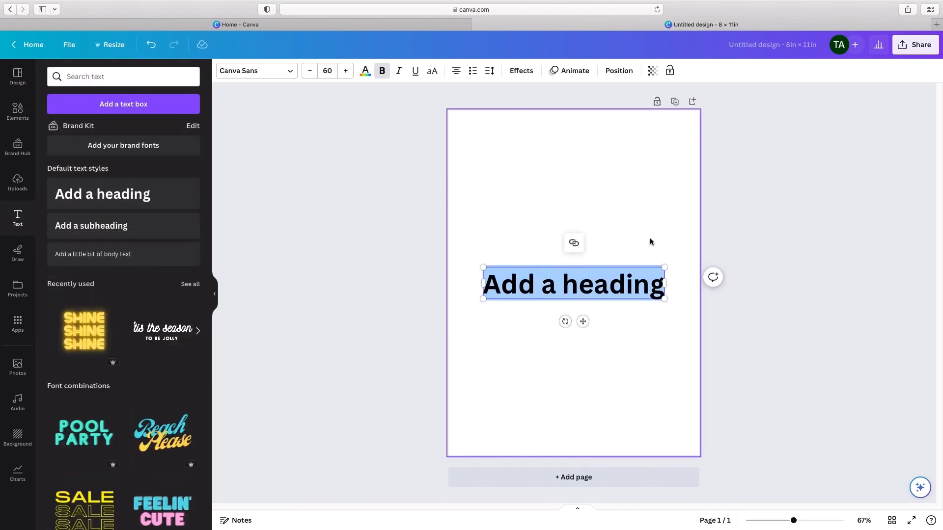
text(cover page)
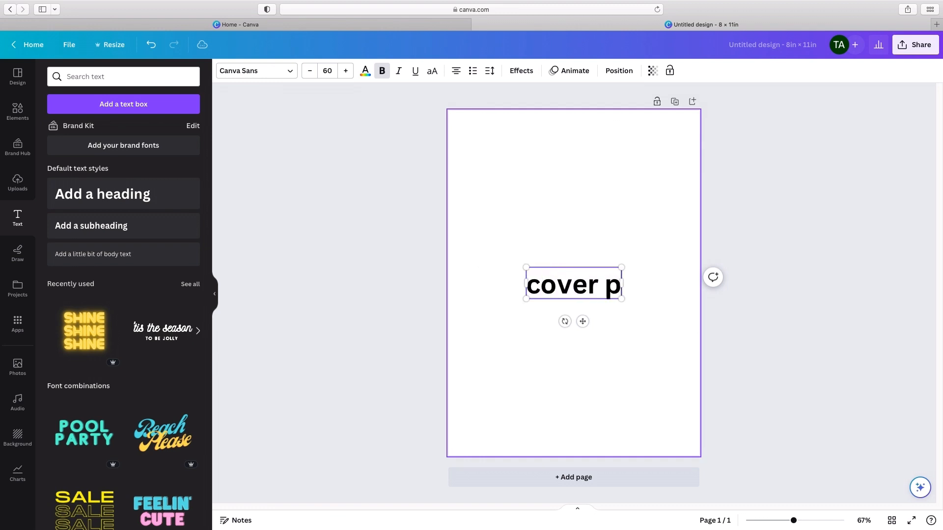
click(653, 213)
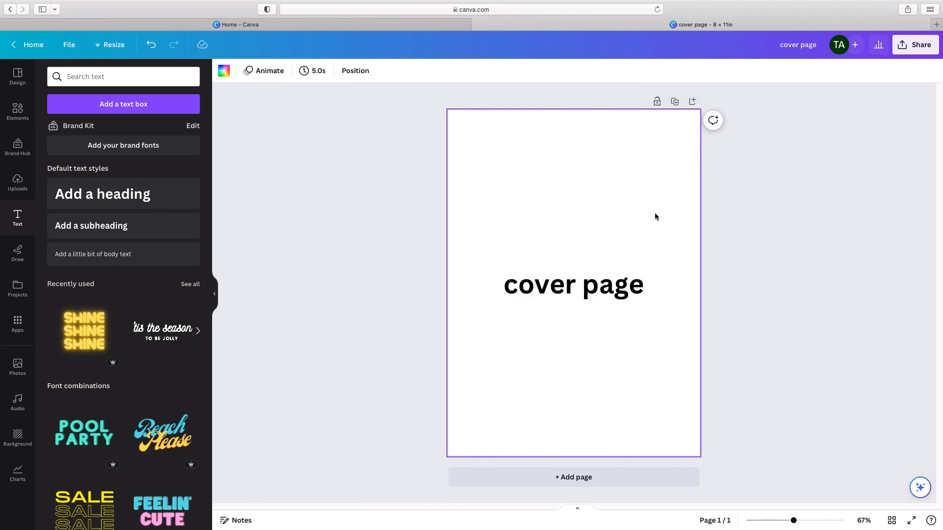
Step: Look over the available backgrounds and fill the cover page background with the brown brand palette color
click(21, 445)
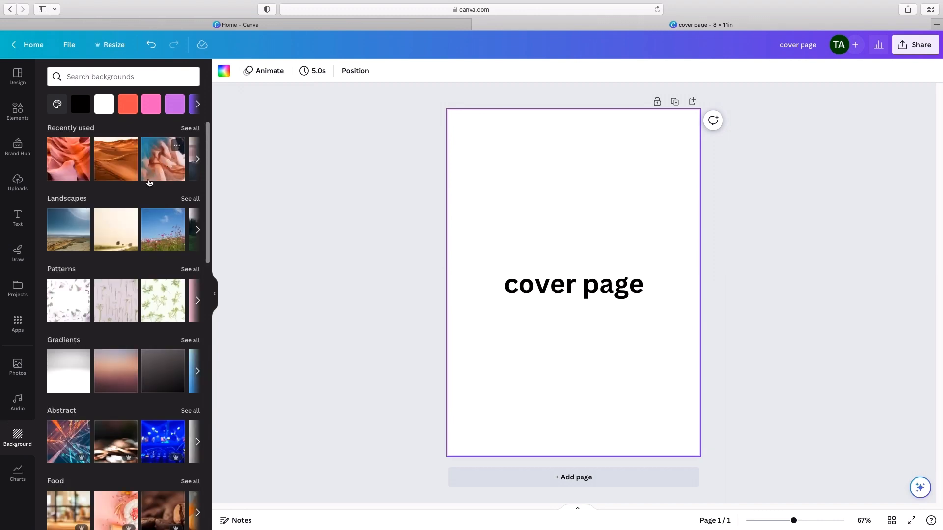
scroll(142, 265, down, 15)
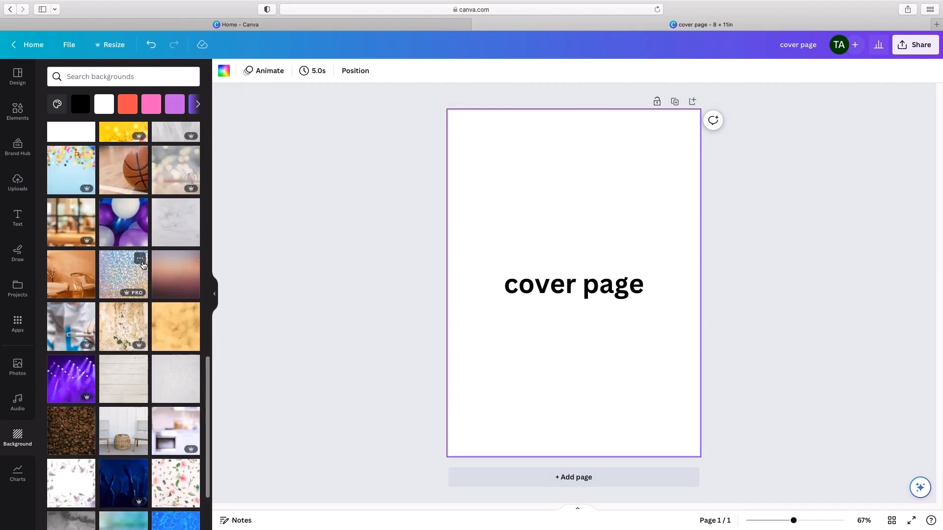
scroll(143, 265, up, 15)
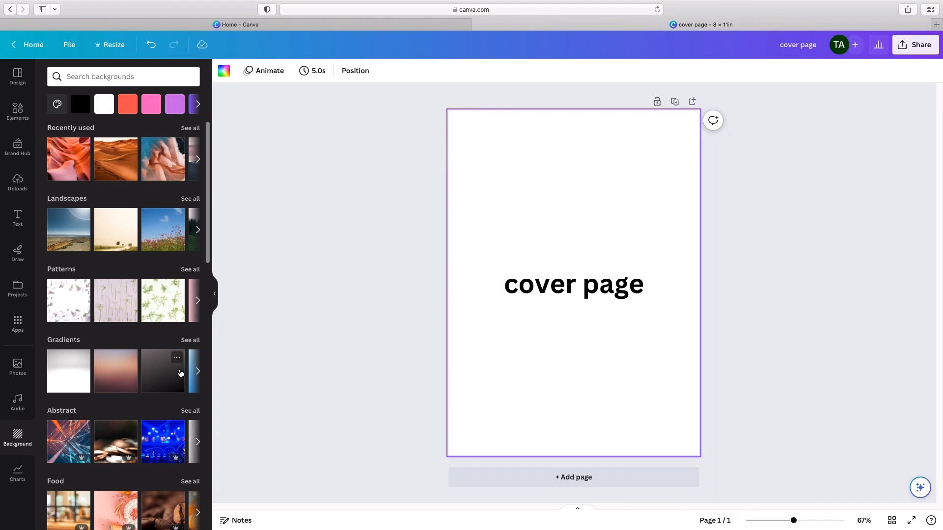
scroll(182, 371, down, 15)
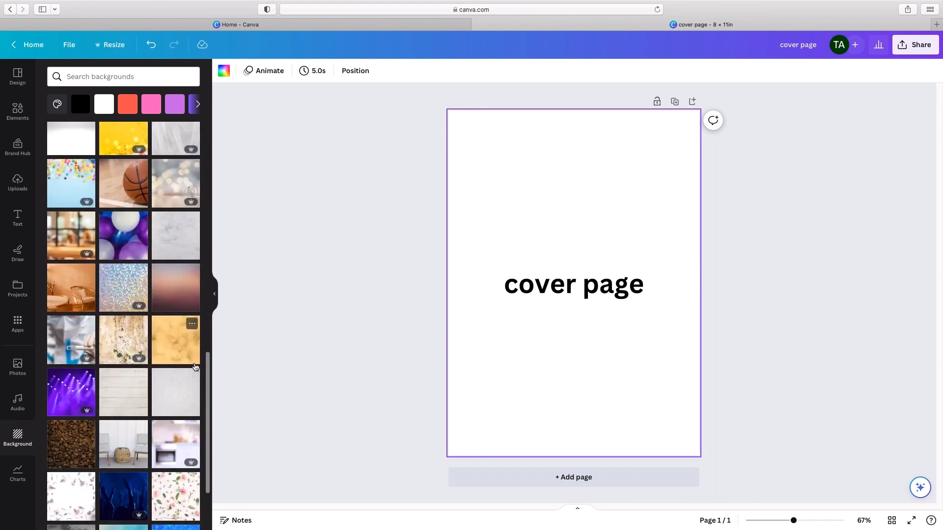
scroll(194, 367, up, 15)
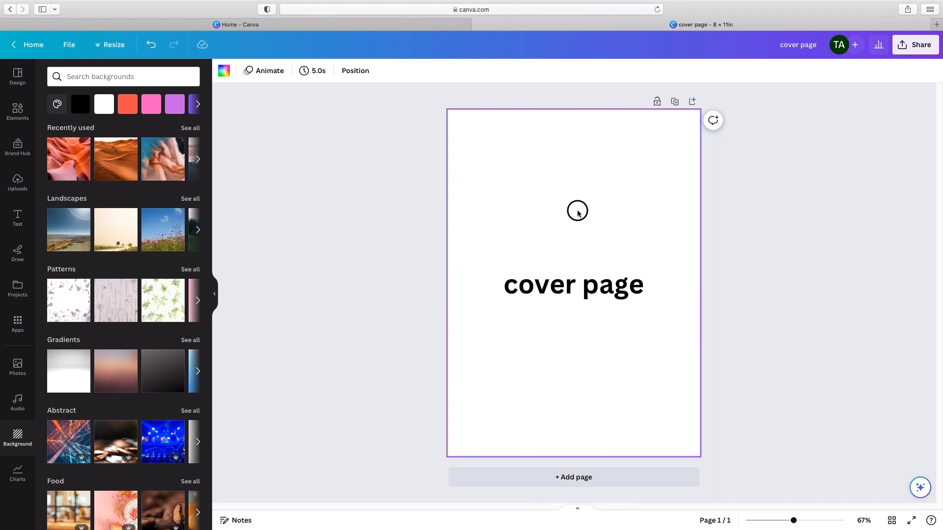
click(224, 71)
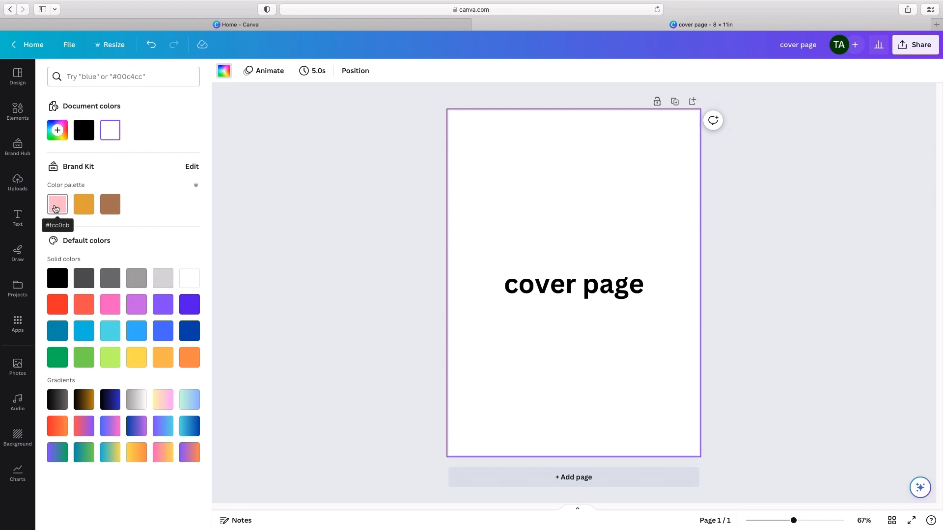
click(107, 209)
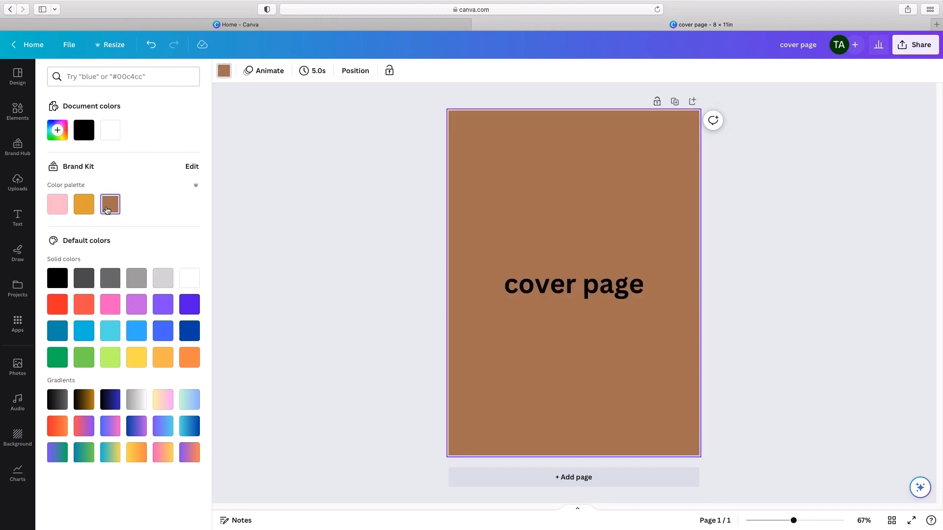
click(393, 261)
Step: Change the text color of the "cover page" heading to white
click(605, 290)
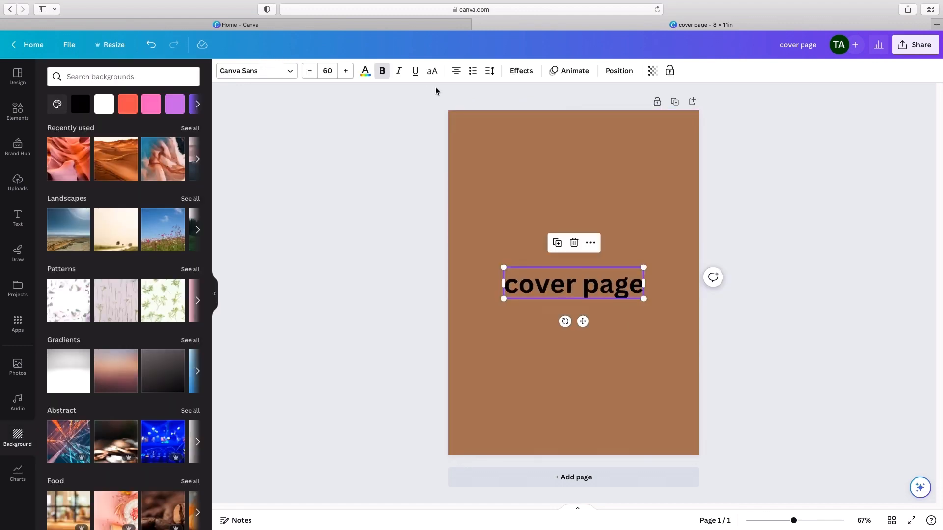
click(365, 71)
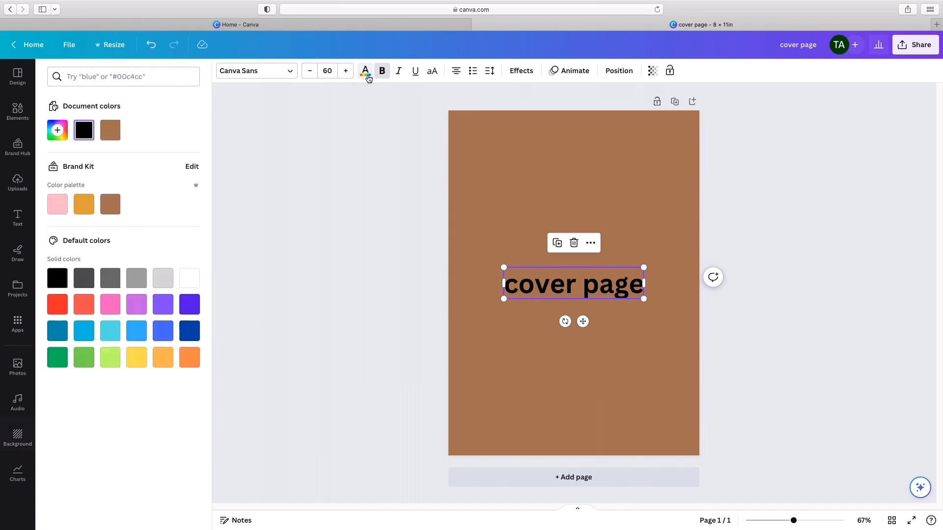
click(193, 279)
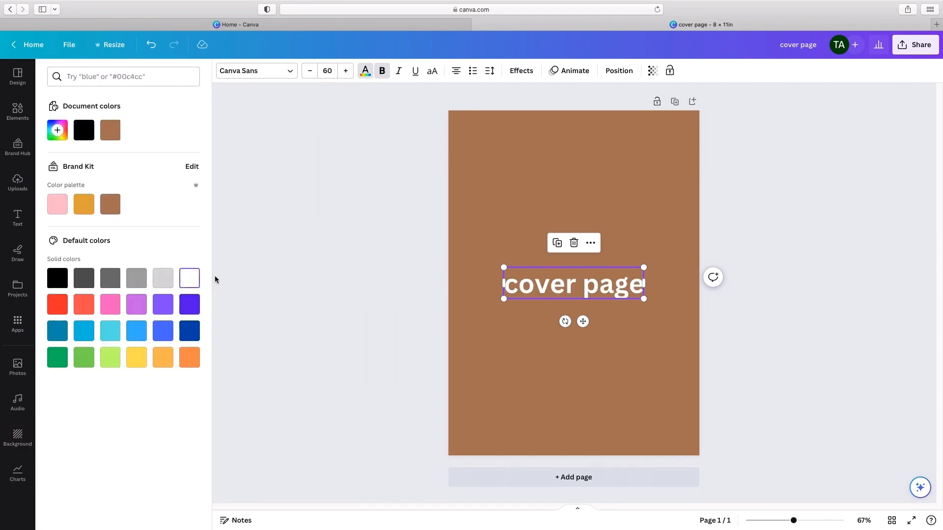
click(354, 268)
click(354, 270)
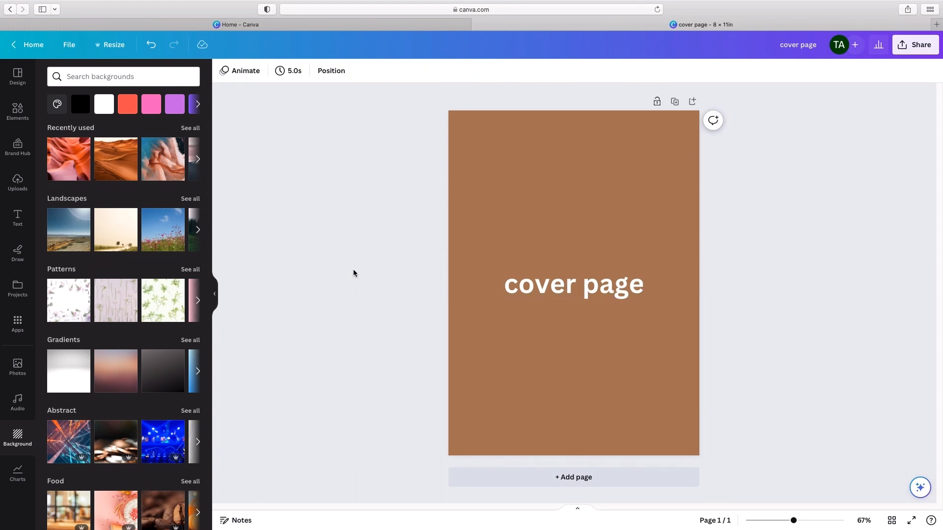
Step: Browse the popular fonts and change the "cover page" heading's font to Anton
click(607, 287)
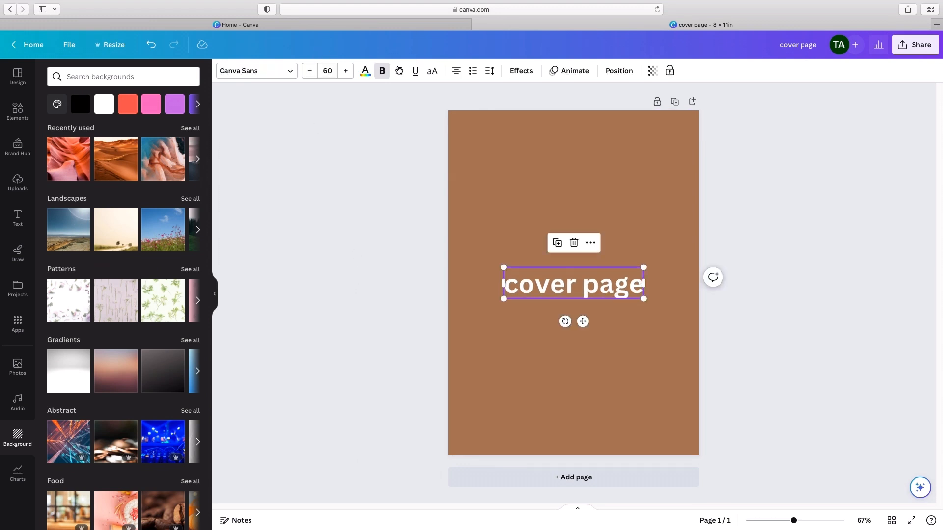
click(289, 71)
scroll(117, 257, down, 6)
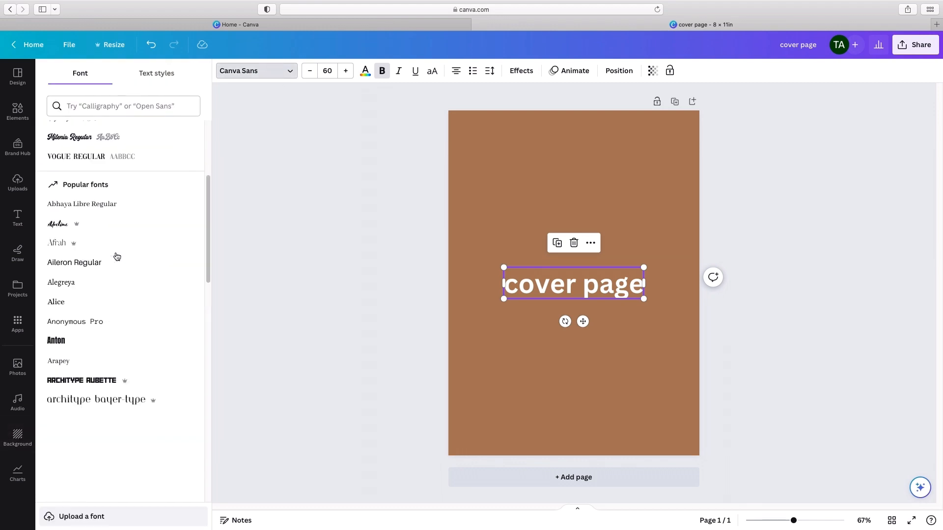
scroll(117, 256, down, 7)
scroll(115, 257, up, 2)
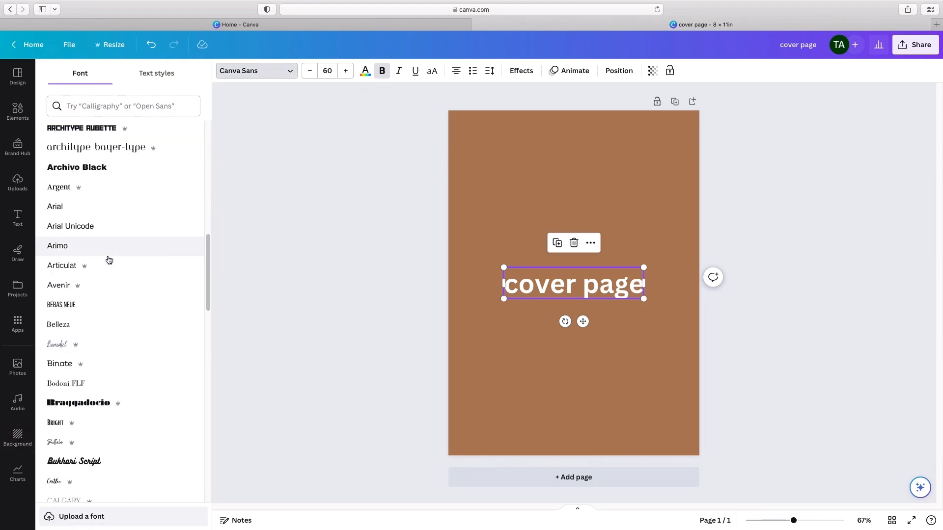
scroll(128, 275, down, 1)
scroll(131, 279, up, 3)
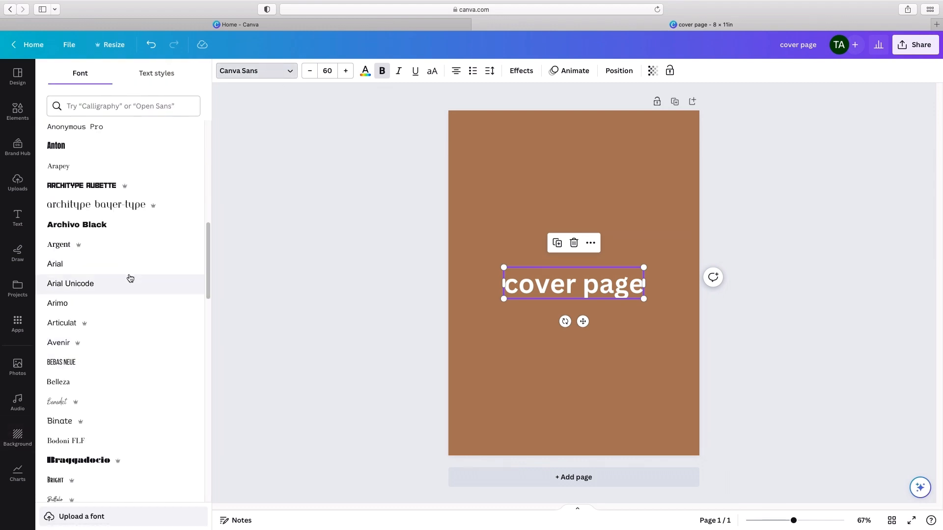
scroll(129, 277, up, 1)
click(145, 159)
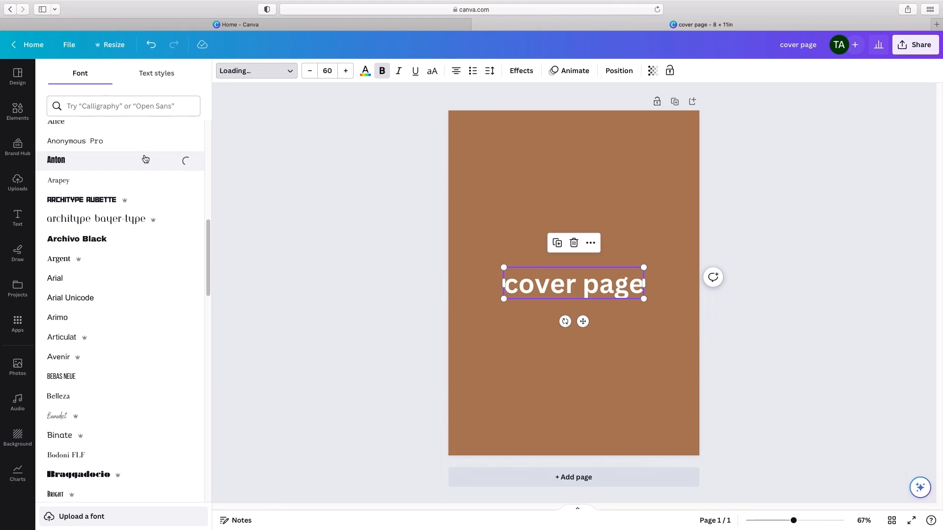
click(343, 309)
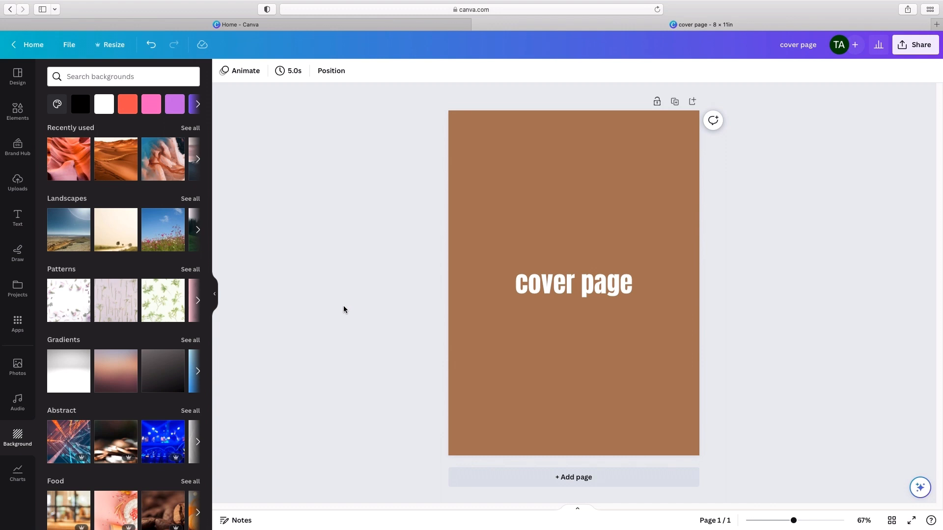
Step: Replace the cover page heading text with "PLAN A GOOD LIFE"
double_click(585, 280)
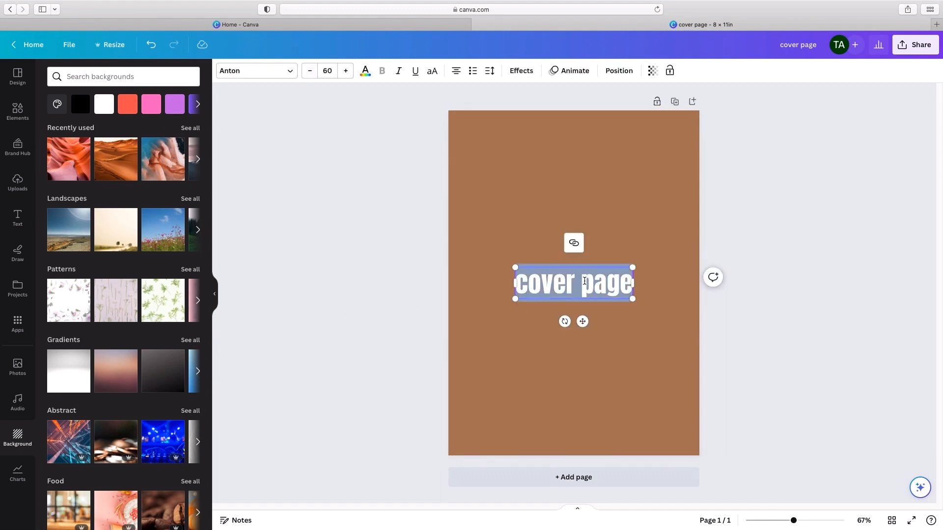
text(PLAN)
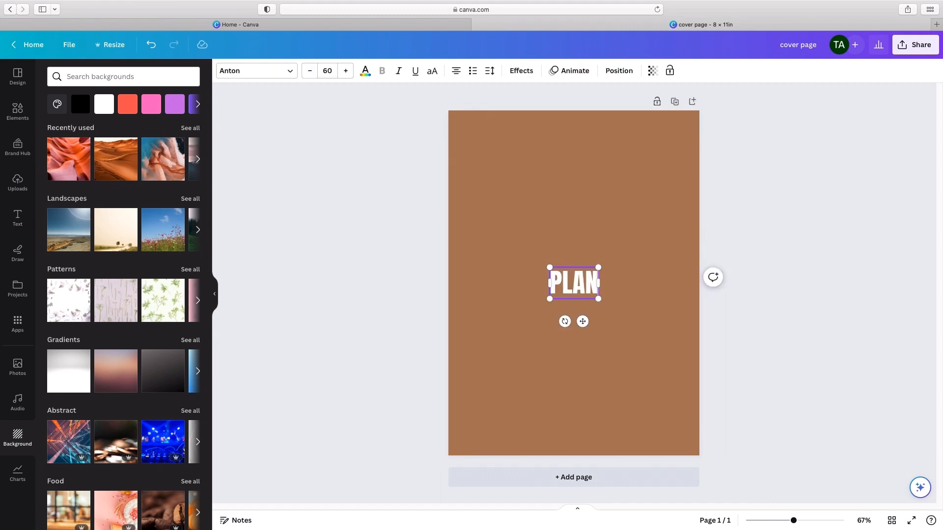
text( A GOOD LIFE)
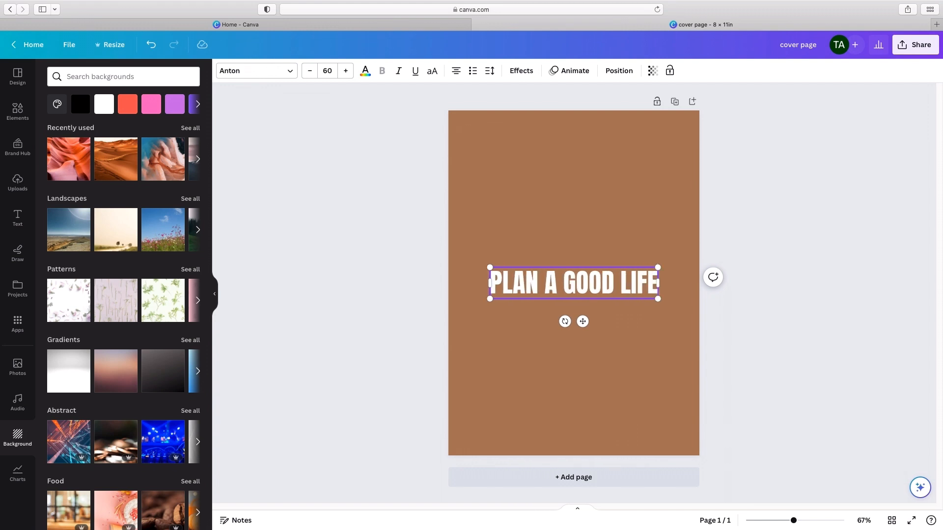
click(623, 230)
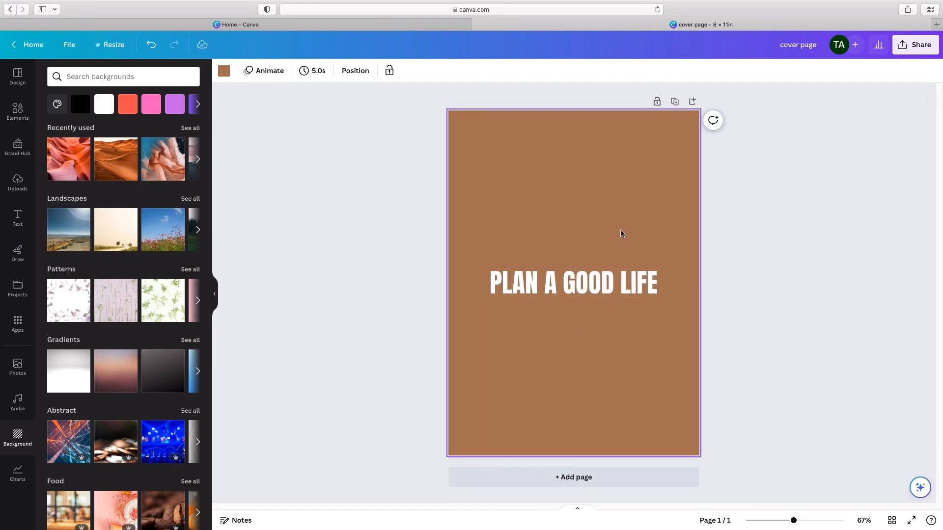
Step: Compare text effects such as Shadow, Lift, Hollow, Splice, Outline and Neon on the cover title, and apply the Echo effect
click(633, 274)
click(521, 70)
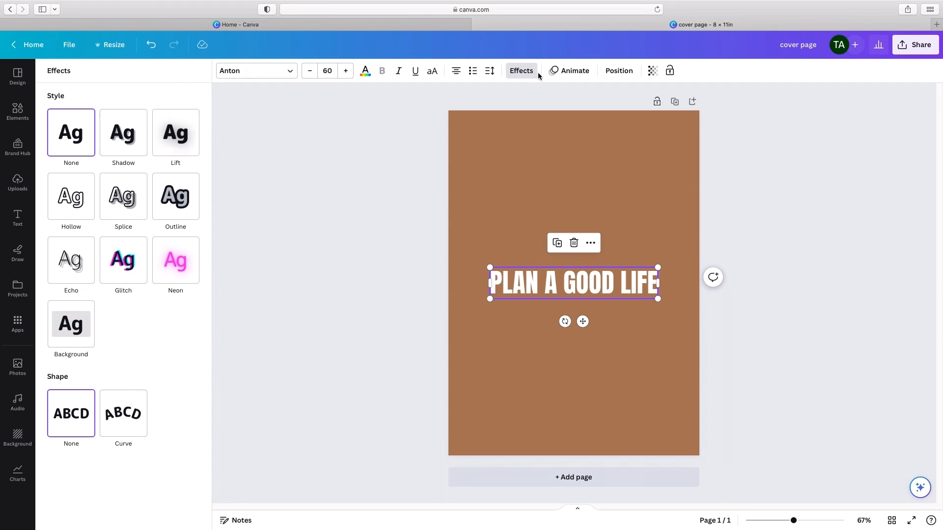
click(141, 132)
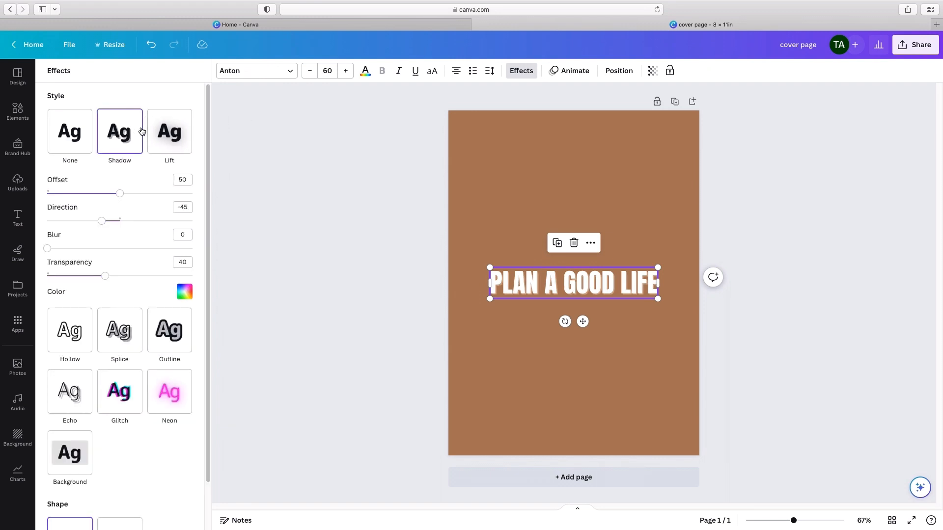
click(173, 130)
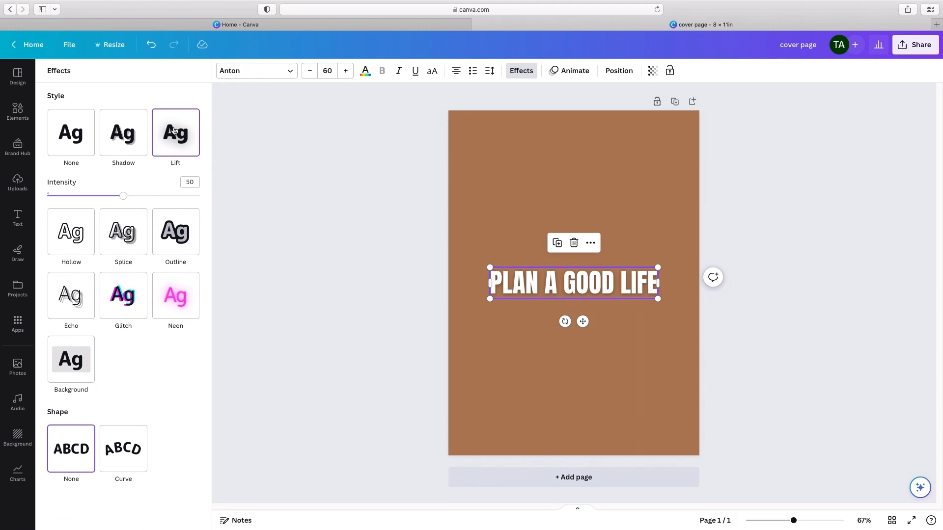
click(88, 231)
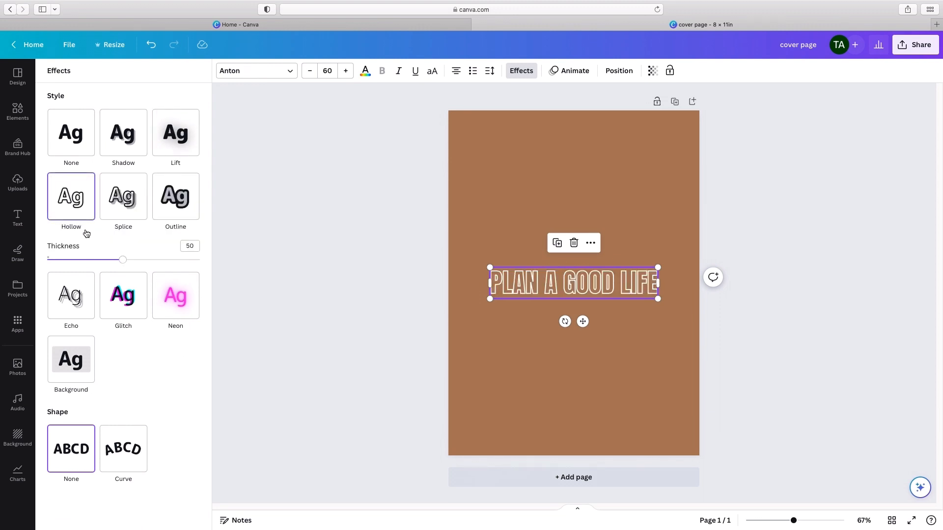
click(121, 215)
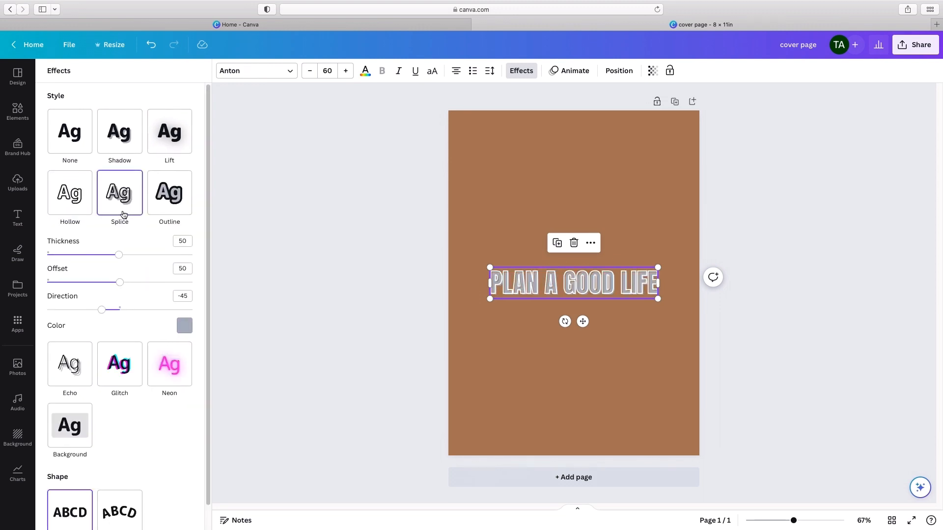
click(176, 198)
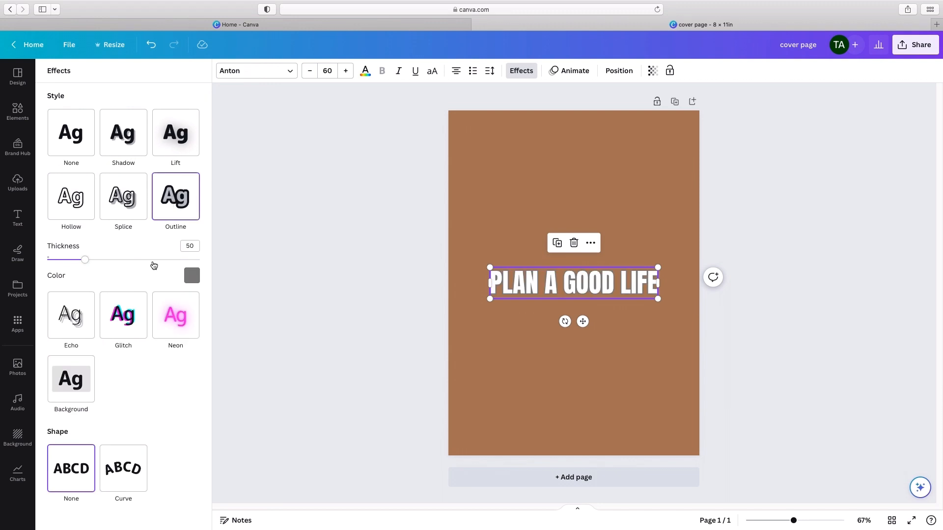
click(167, 322)
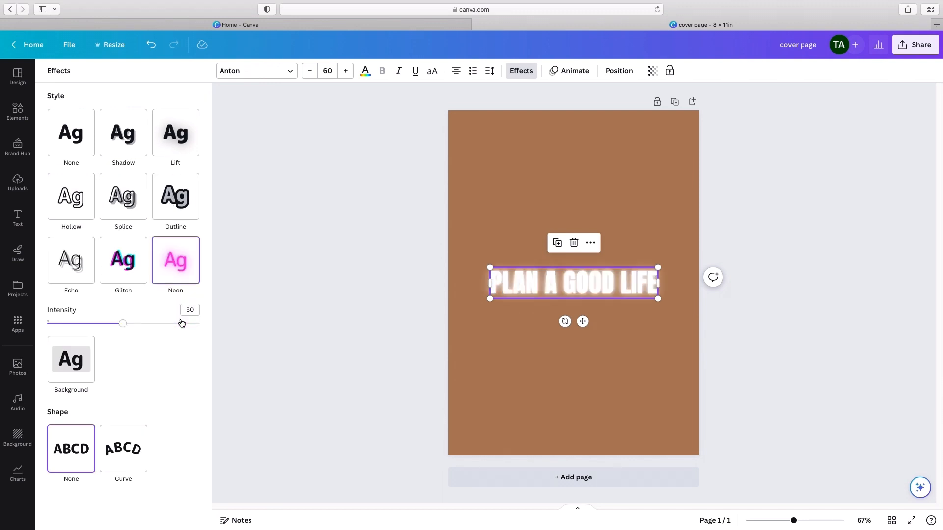
click(132, 276)
click(86, 271)
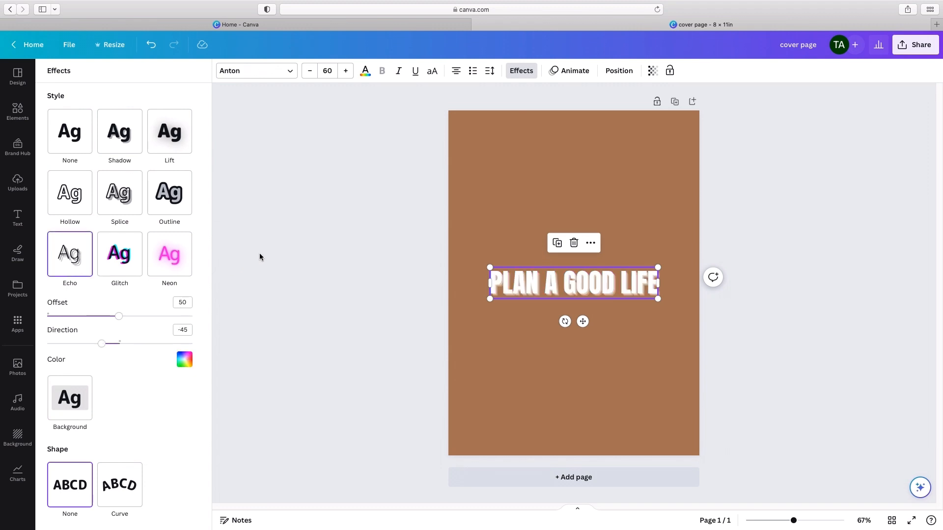
click(327, 227)
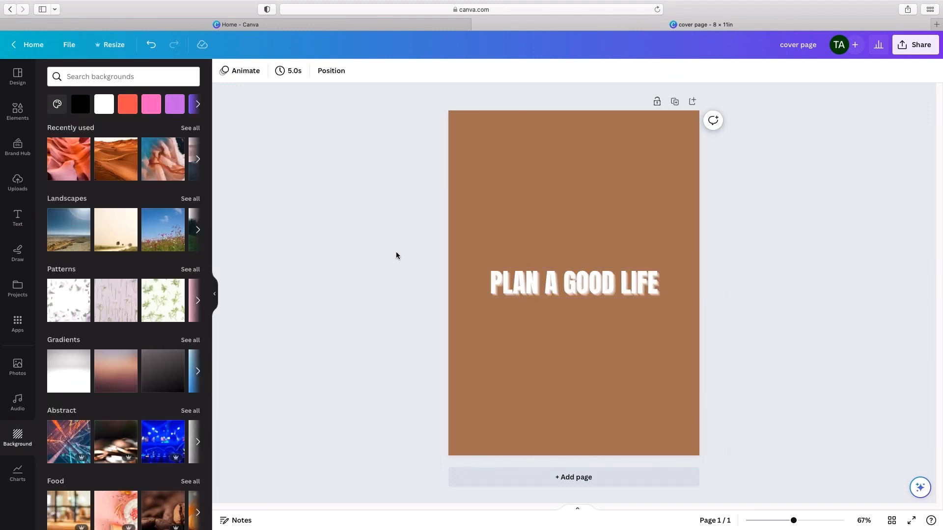
Step: Add a second page to the design and set its background color to white
click(589, 483)
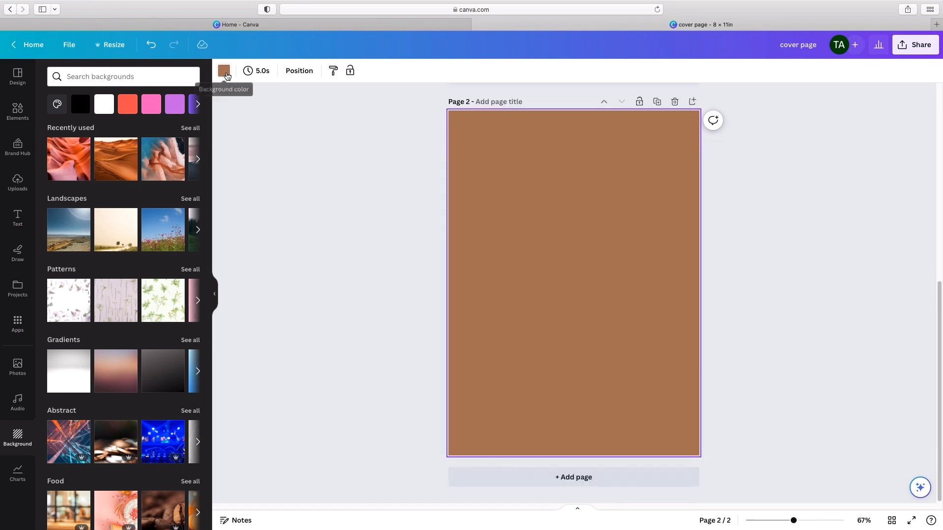
click(225, 73)
click(111, 130)
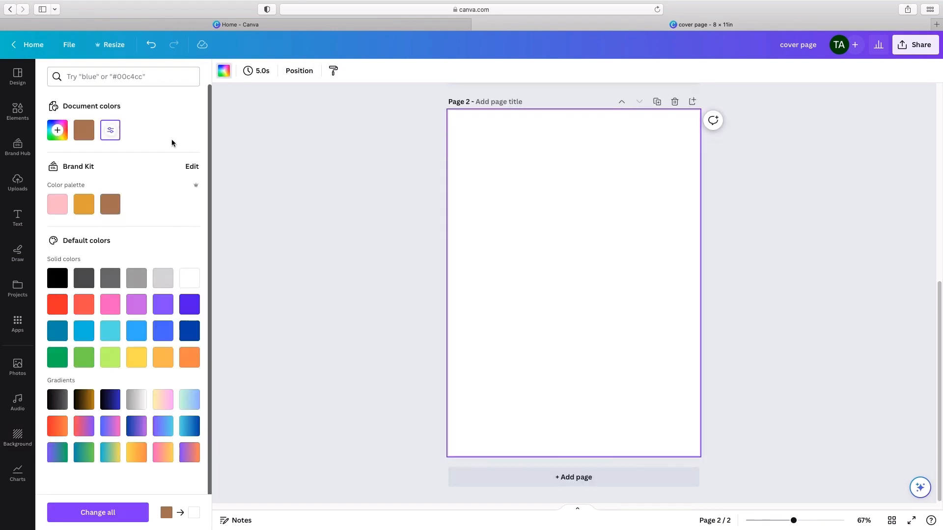
click(402, 197)
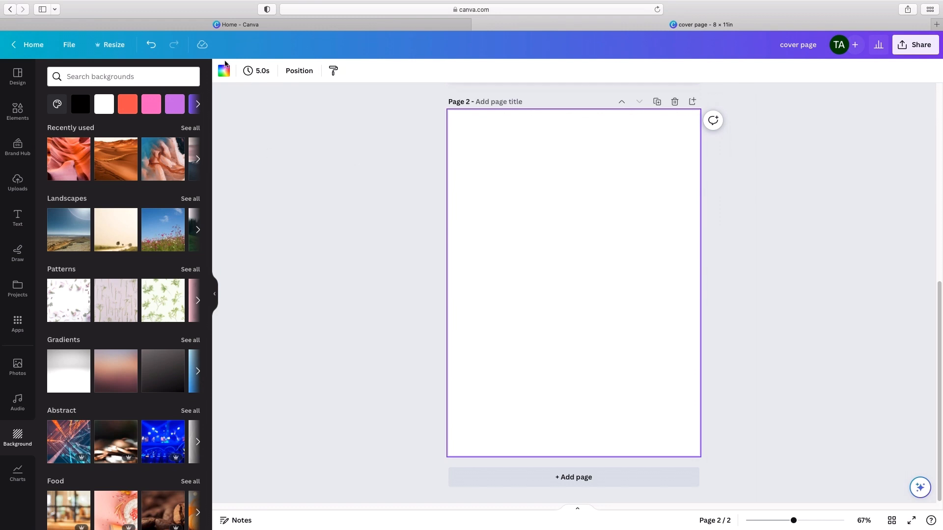
click(225, 72)
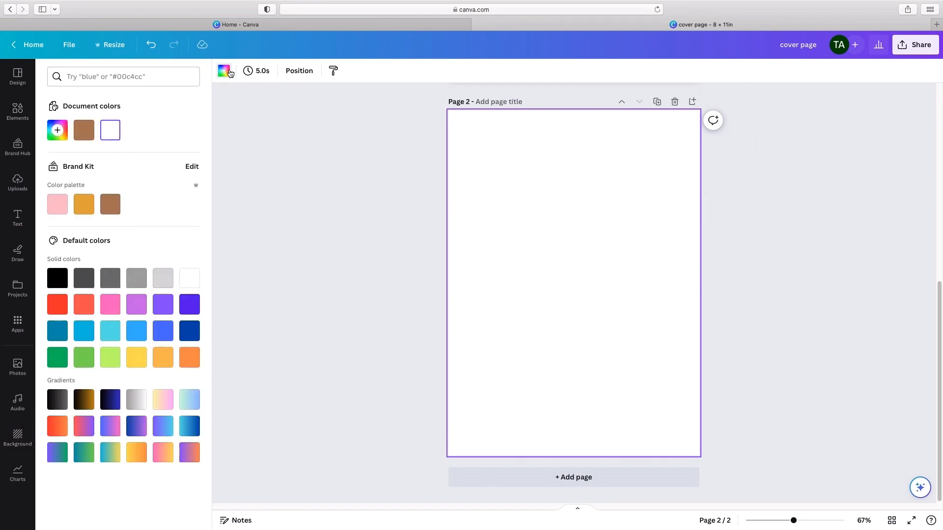
click(276, 187)
Step: Add a subheading to page 2 with the text "This planner belongs to:"
click(30, 214)
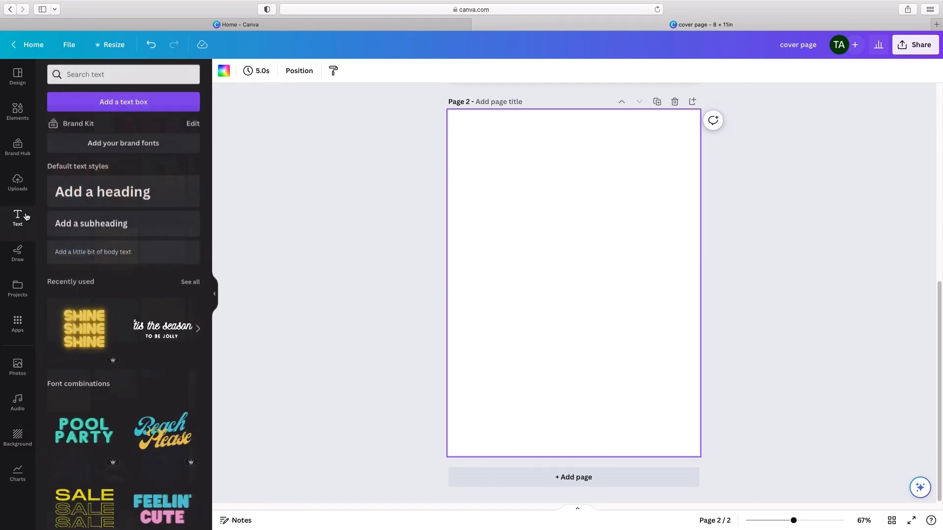
click(112, 233)
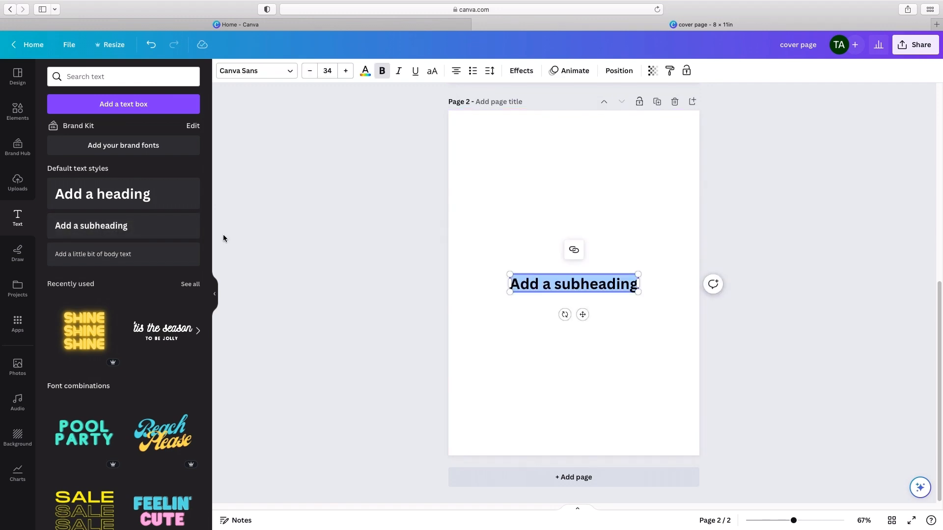
text(Ths)
key(BackSpace)
key(BackSpace)
text(hi)
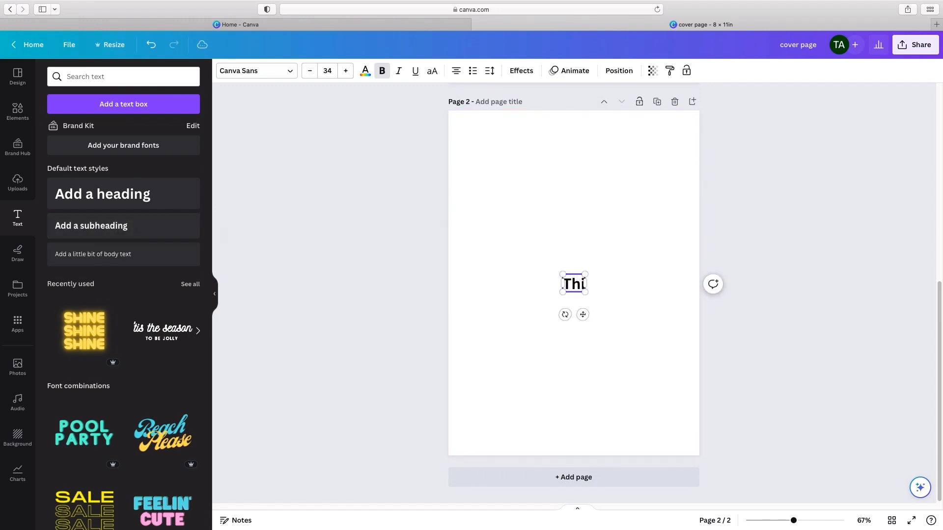
text(s planner belong)
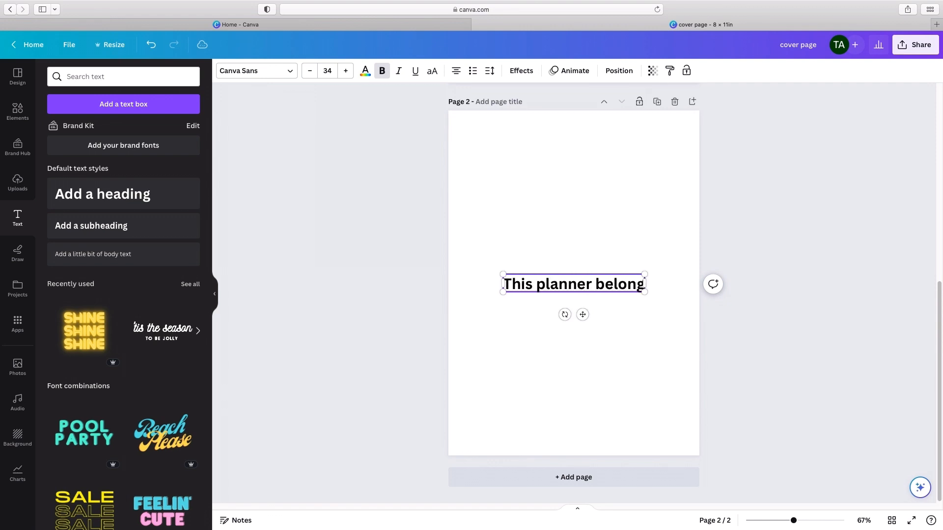
text(s tp)
key(BackSpace)
text(o)
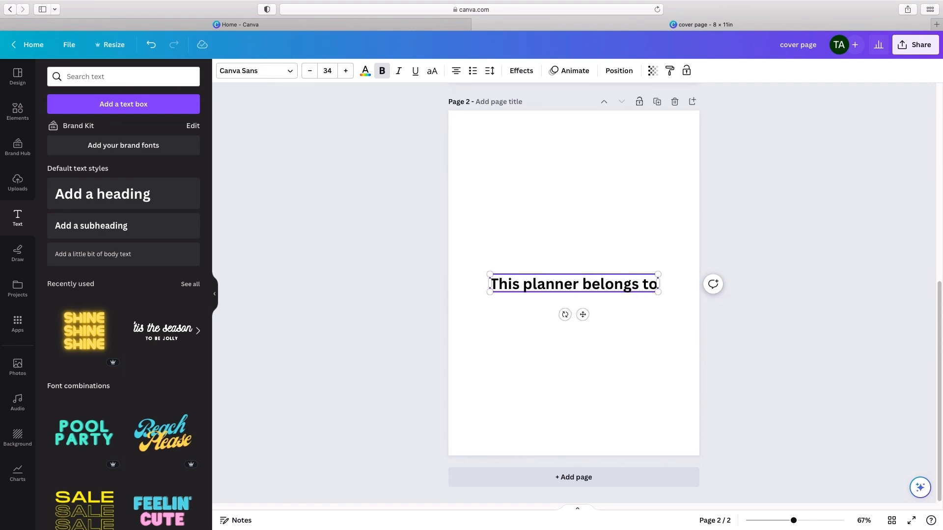
text(:)
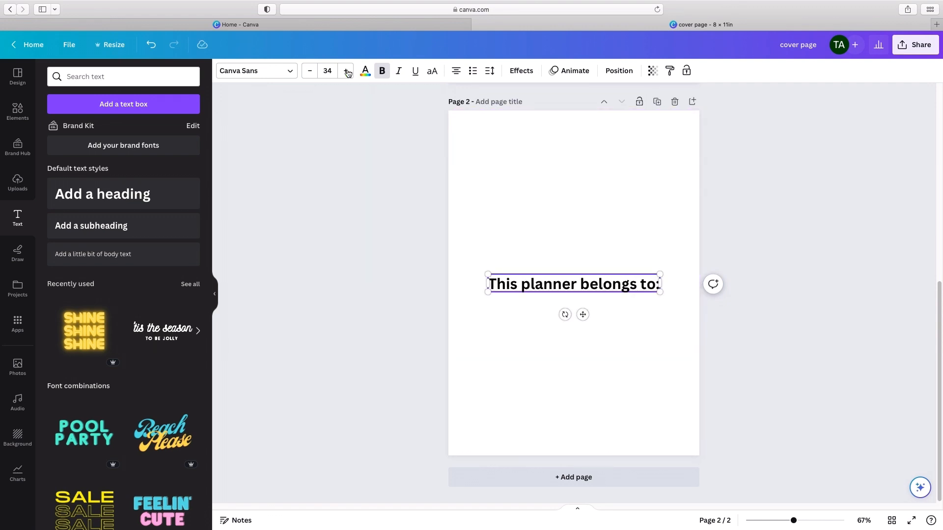
Step: Reduce the font size of the "This planner belongs to:" text on page 2, trying 12 and settling on 16
click(328, 71)
click(333, 152)
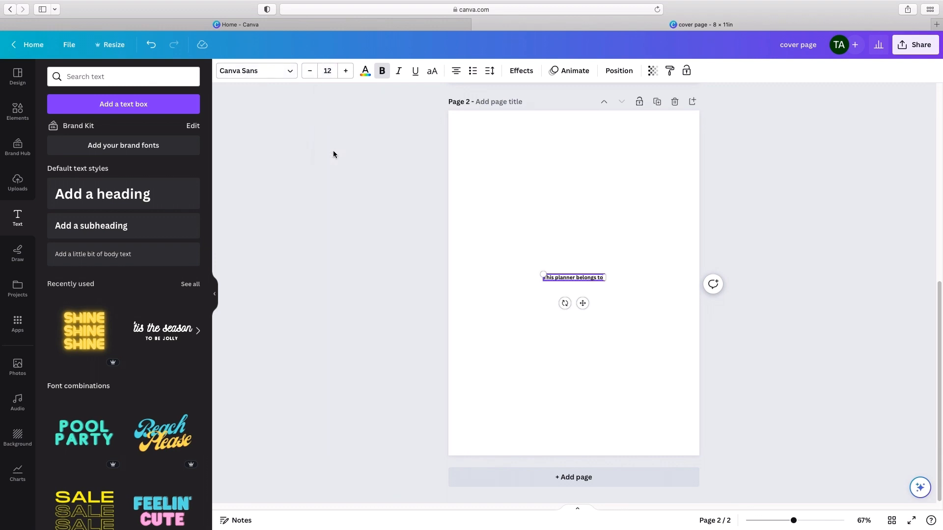
click(332, 69)
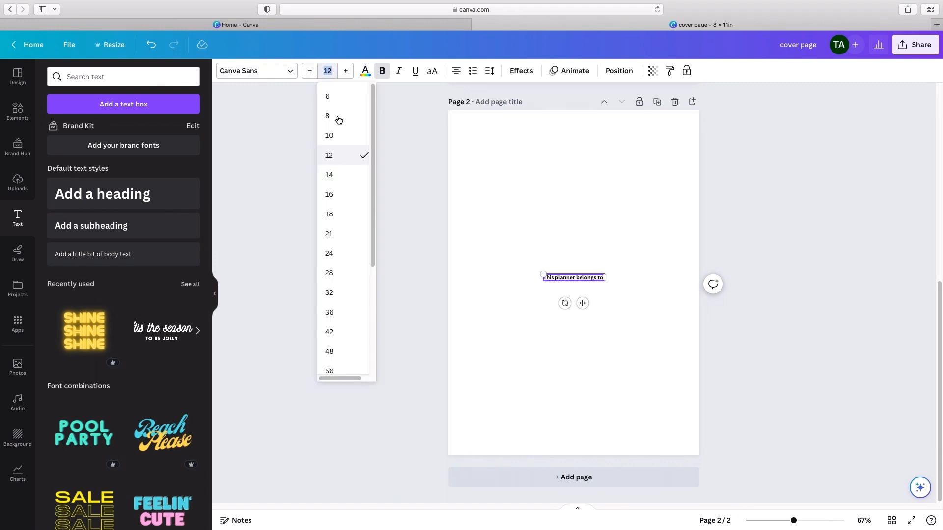
click(355, 200)
click(355, 205)
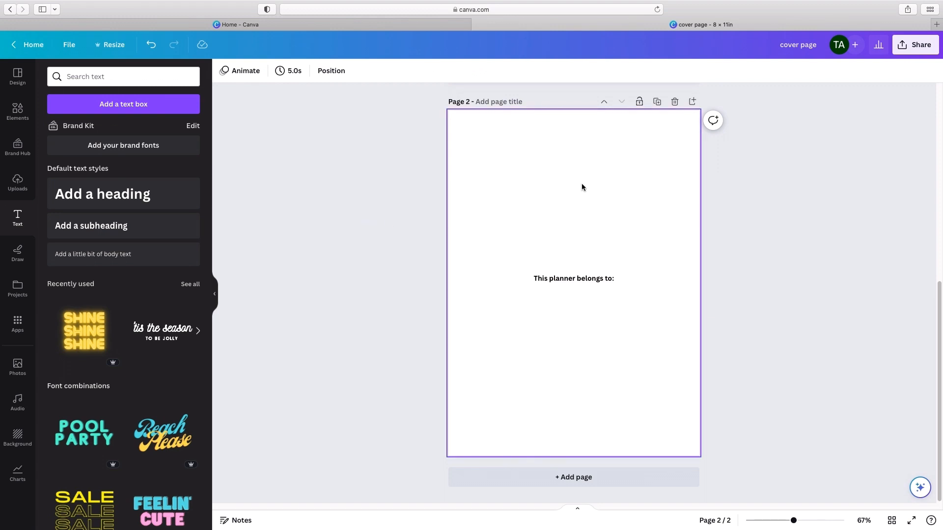
click(584, 279)
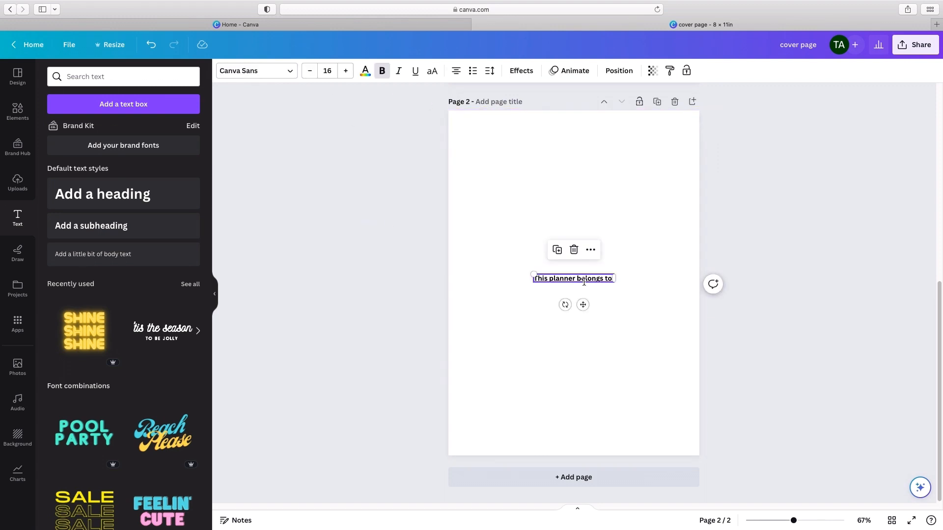
click(611, 254)
Step: Browse the available element categories, from lines and shapes through stickers, charts, tables, frames and grids
click(28, 108)
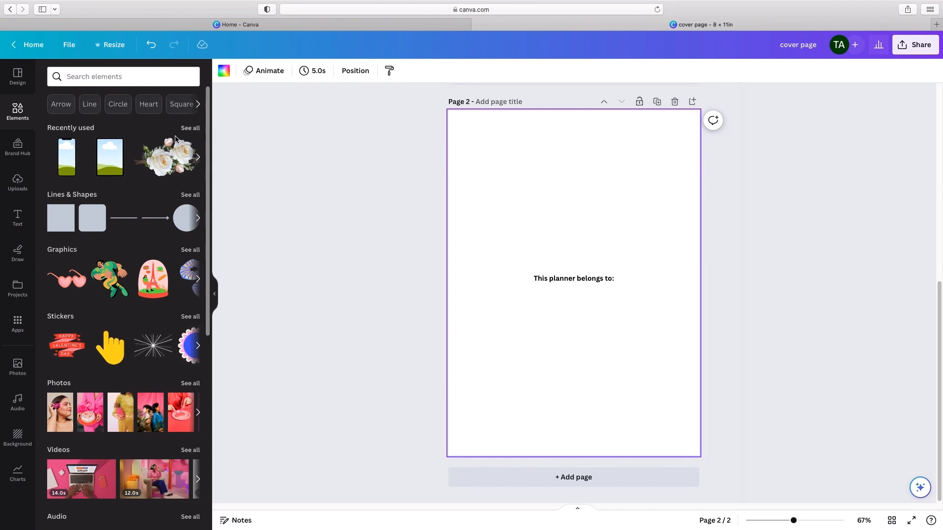
scroll(138, 204, down, 1)
scroll(116, 202, down, 1)
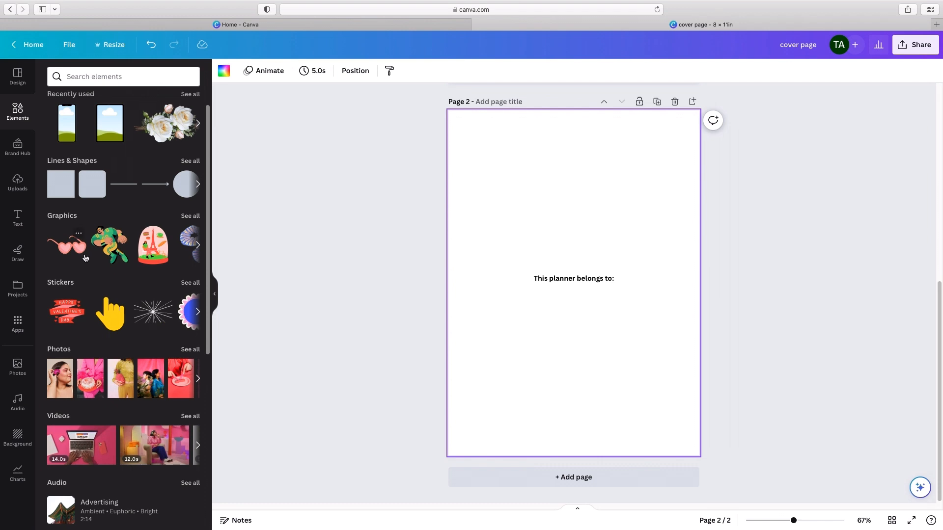
scroll(170, 330, down, 5)
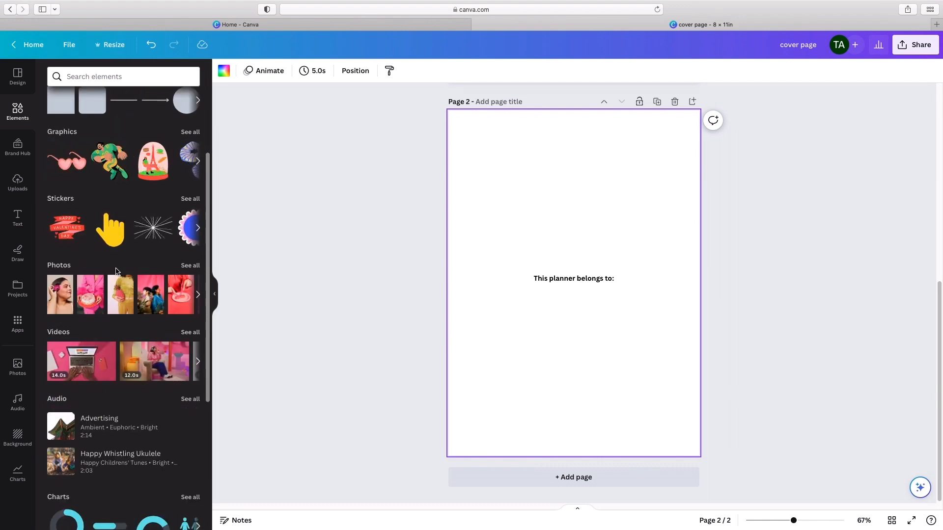
scroll(118, 270, down, 12)
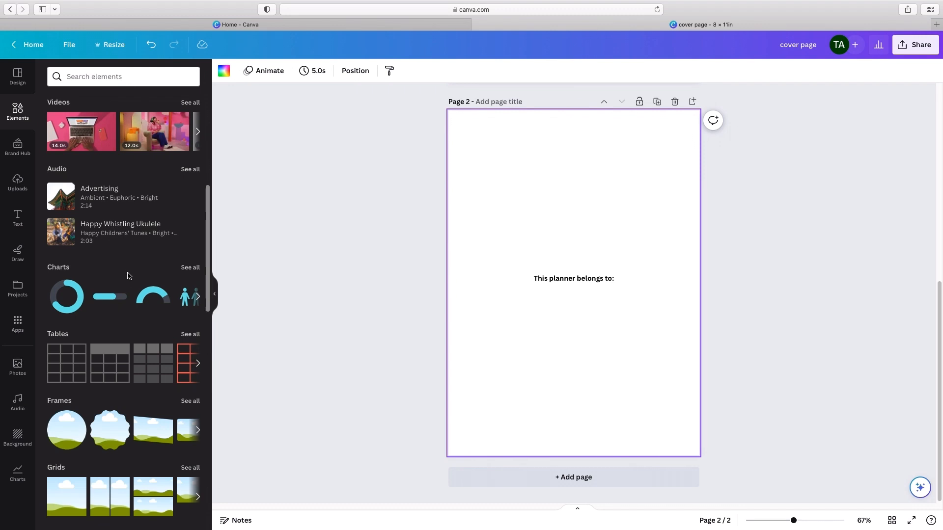
scroll(128, 276, down, 1)
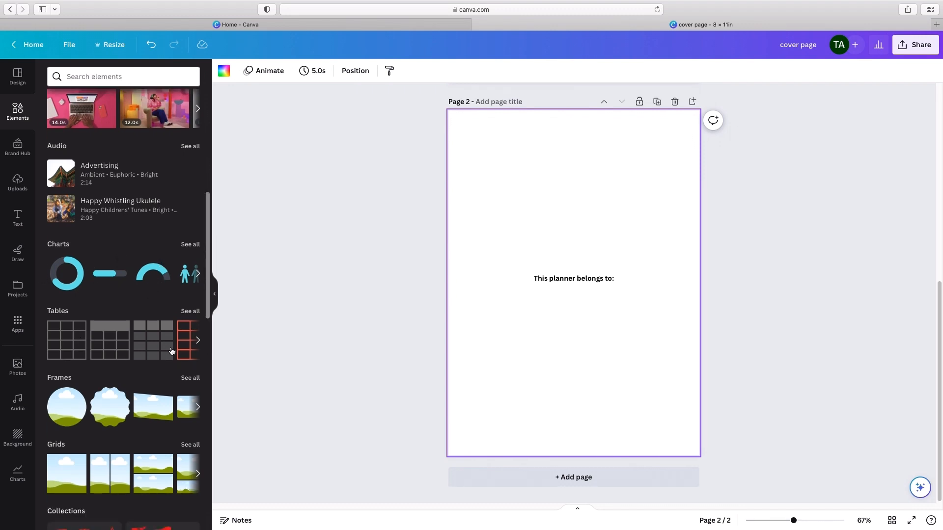
scroll(64, 294, down, 8)
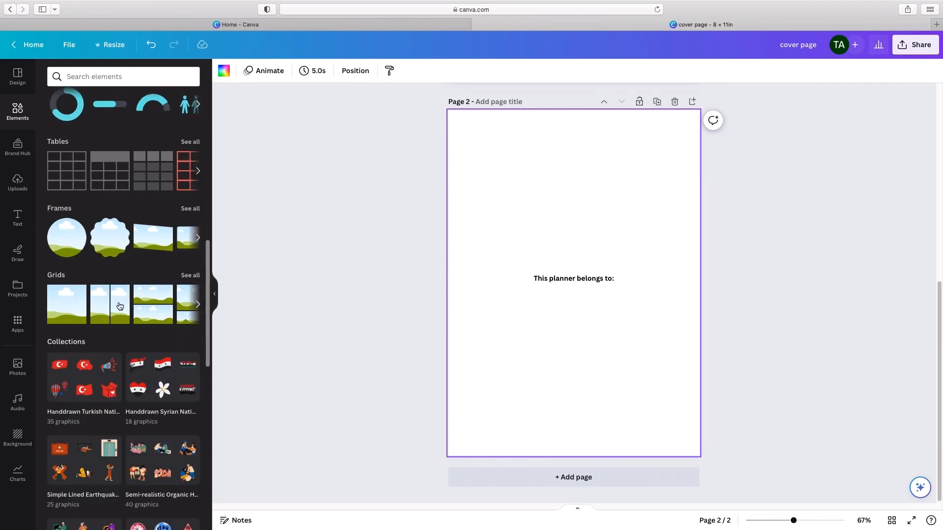
scroll(155, 315, down, 20)
scroll(158, 308, up, 20)
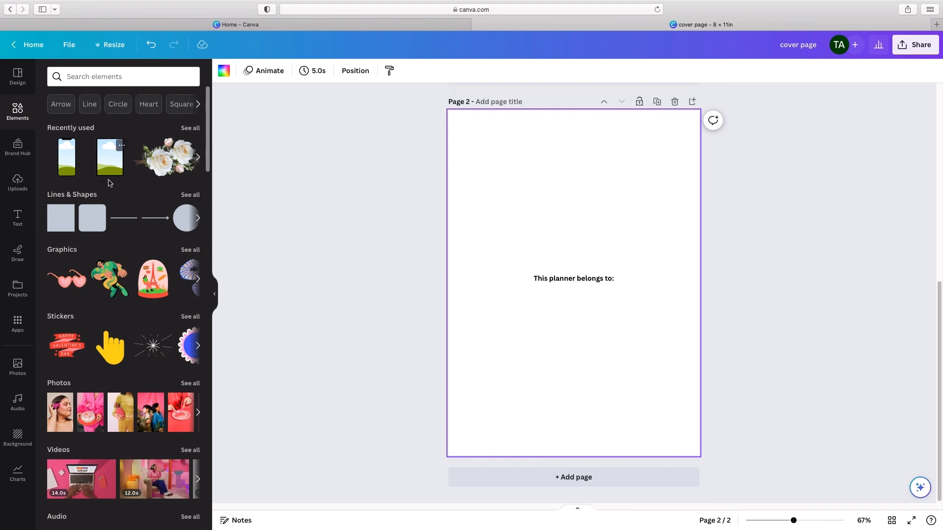
Step: Add a plain line below the "This planner belongs to:" text on page 2 and set its line weight to 1
click(126, 219)
drag(583, 307, 588, 338)
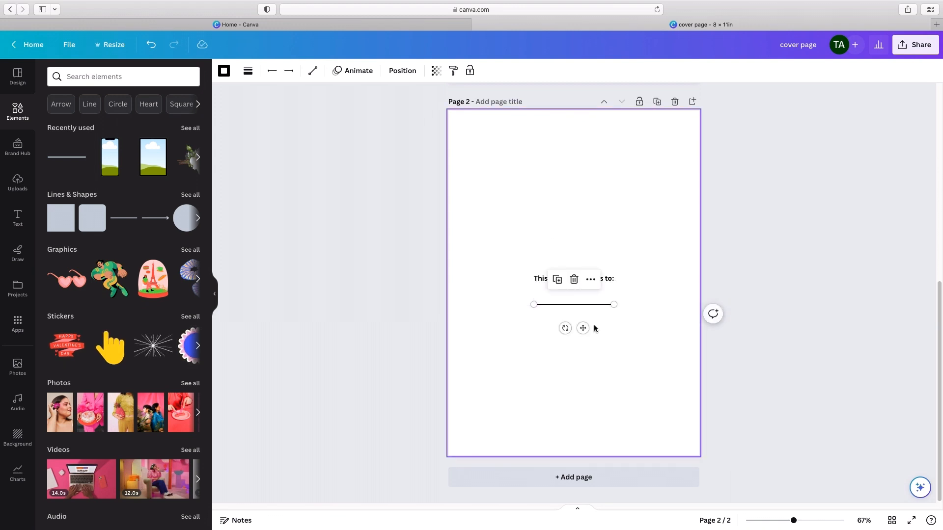
click(248, 72)
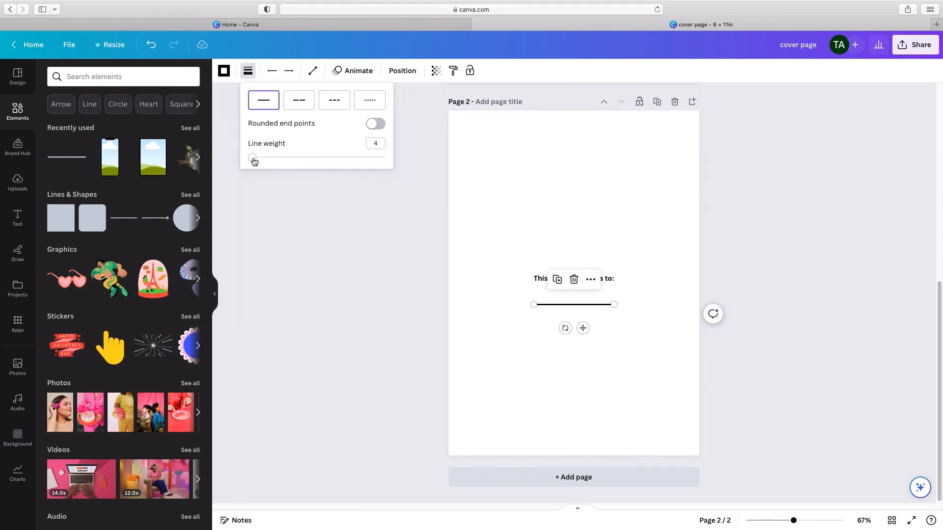
drag(253, 161, 235, 160)
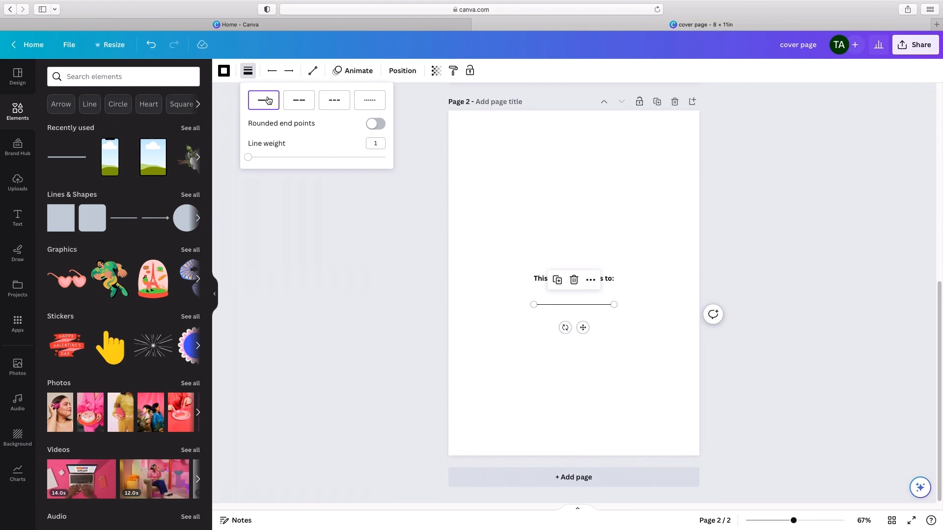
Step: Try the dashed and dotted styles on the page 2 line at weight 1, and return it to the solid style
click(305, 101)
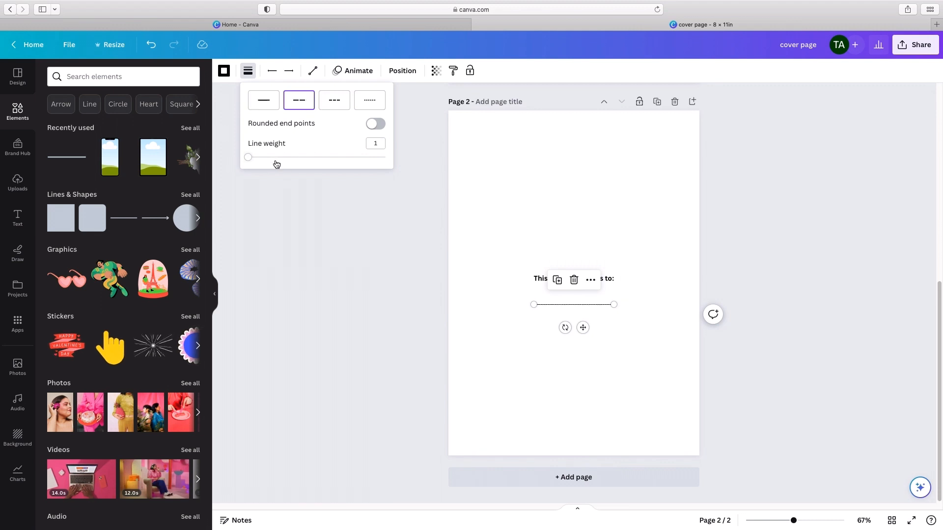
mouse_move(249, 158)
mouse_down()
mouse_move(300, 162)
mouse_move(248, 158)
mouse_up()
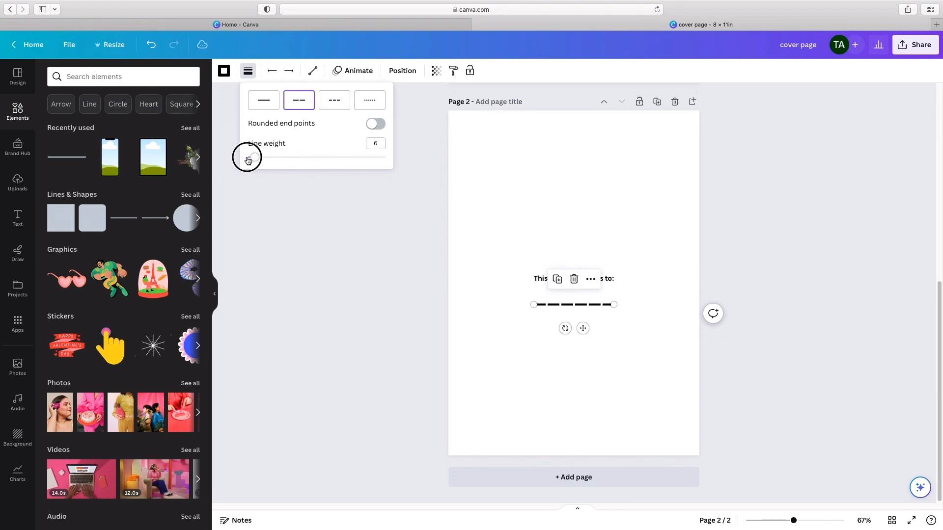
click(330, 99)
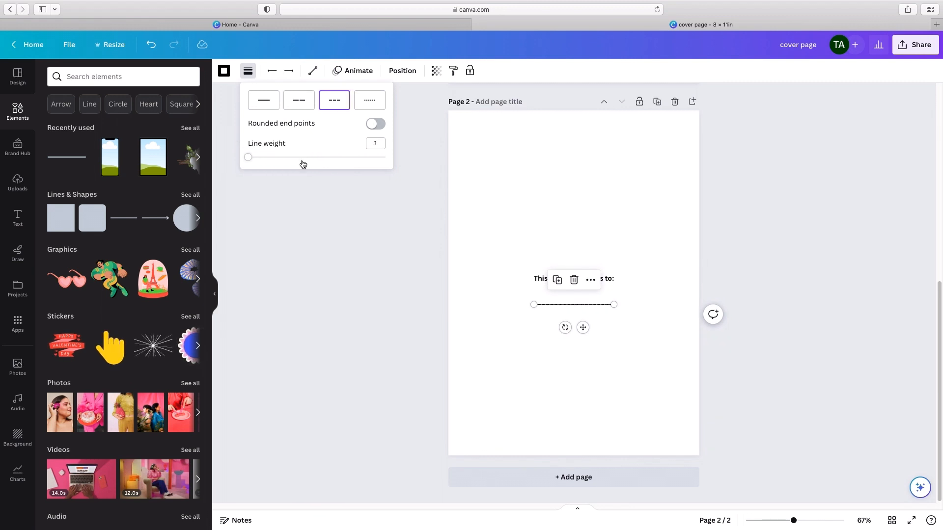
drag(249, 158, 219, 155)
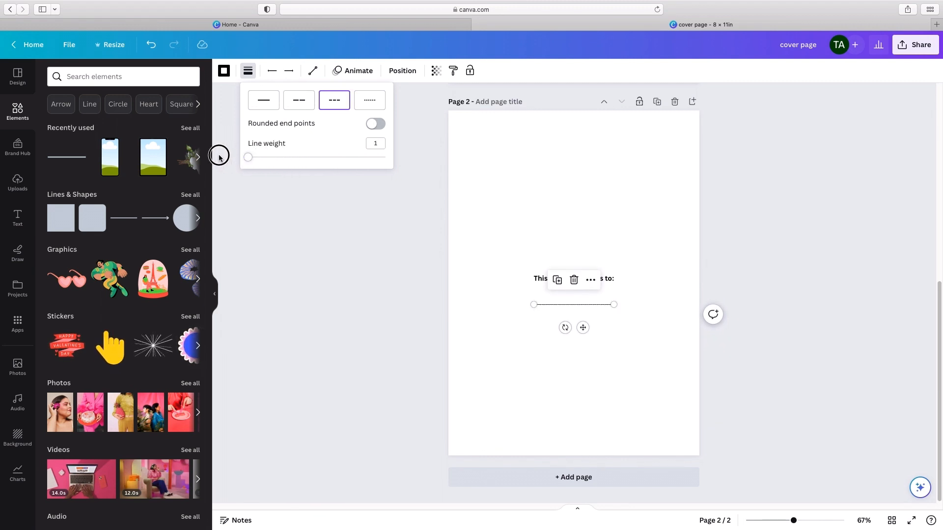
click(369, 98)
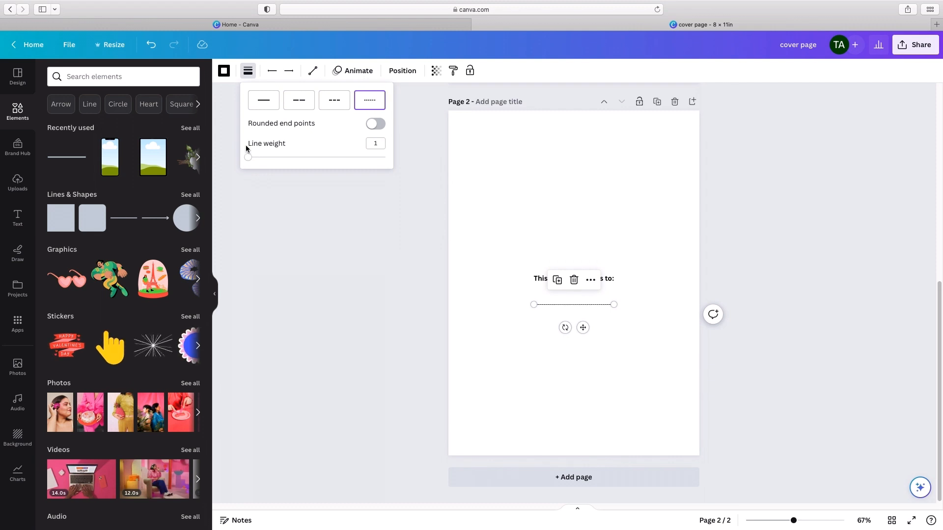
click(263, 100)
click(644, 349)
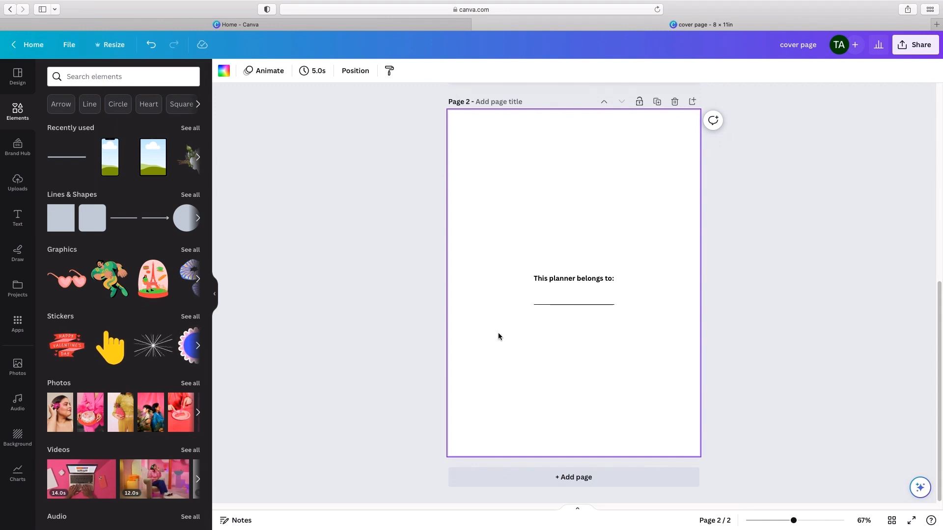
Step: Find the gold "PL Stationery" circle logo on a white background among the uploaded images and place it below the line on page 2
click(17, 191)
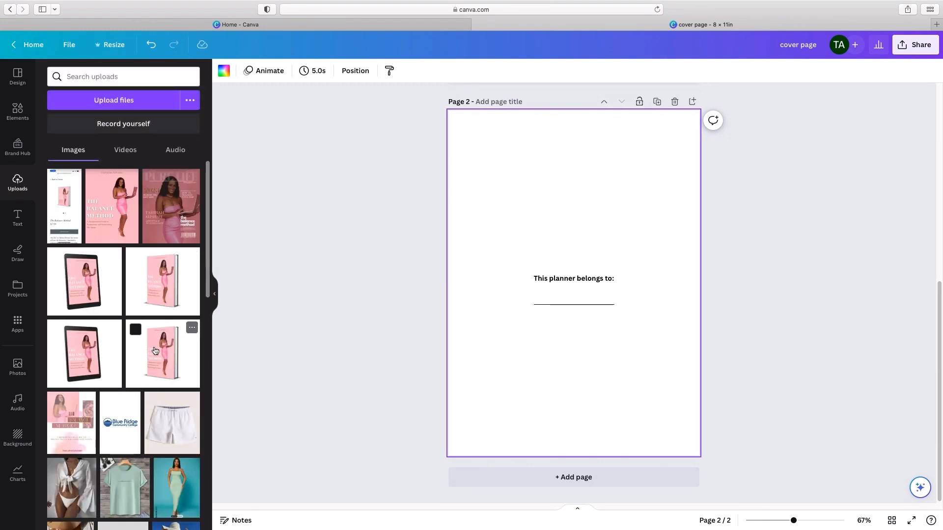
scroll(155, 350, down, 20)
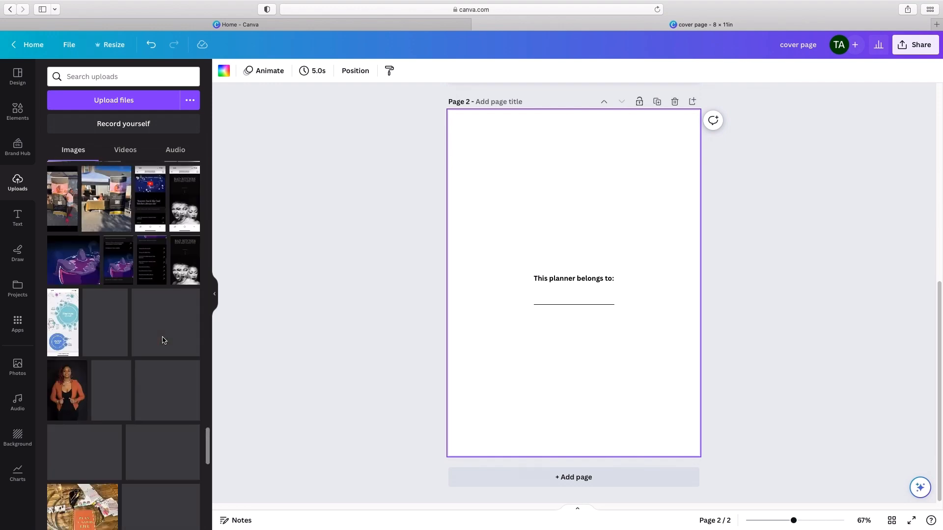
scroll(163, 340, down, 15)
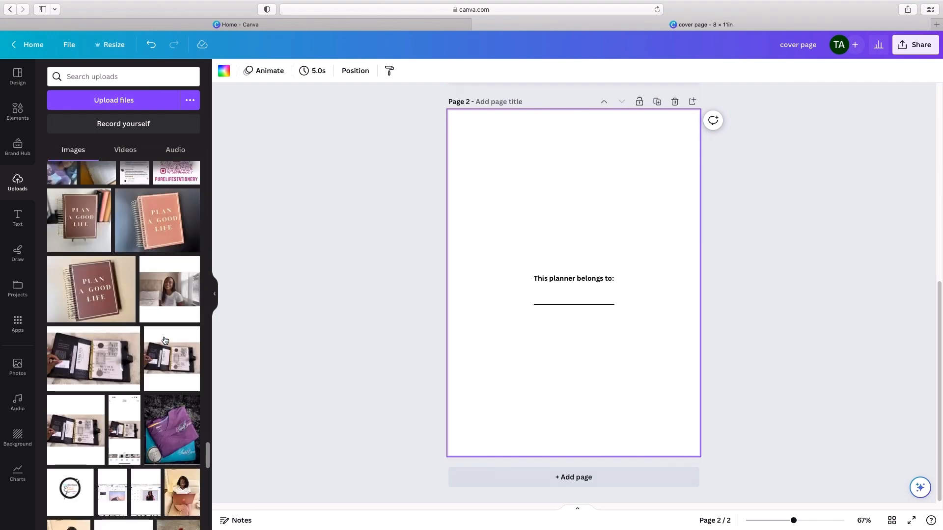
scroll(165, 340, down, 15)
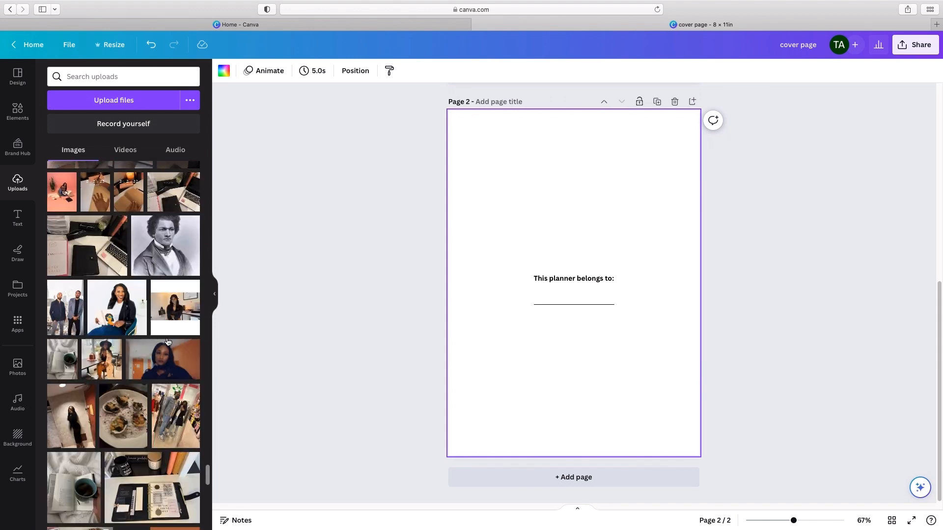
scroll(167, 342, down, 15)
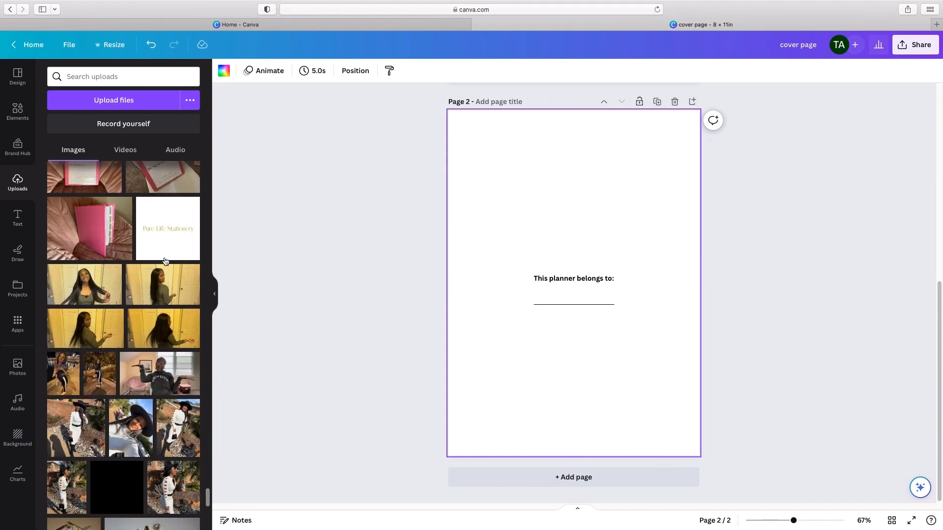
scroll(158, 446, down, 6)
scroll(159, 446, down, 15)
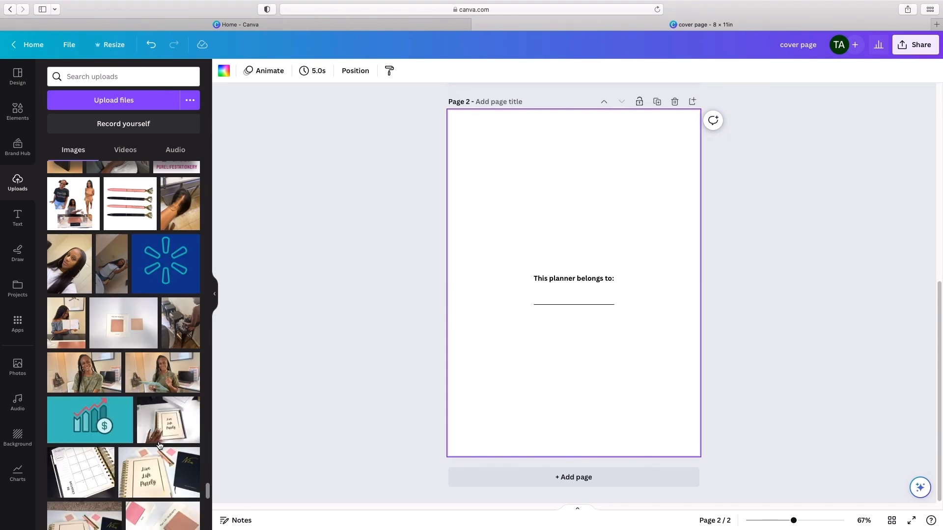
scroll(160, 445, down, 15)
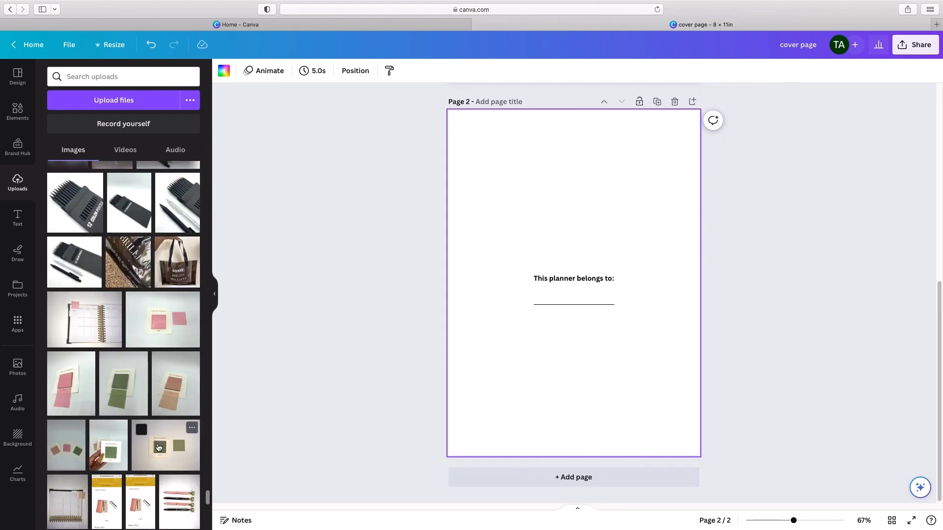
scroll(160, 449, down, 5)
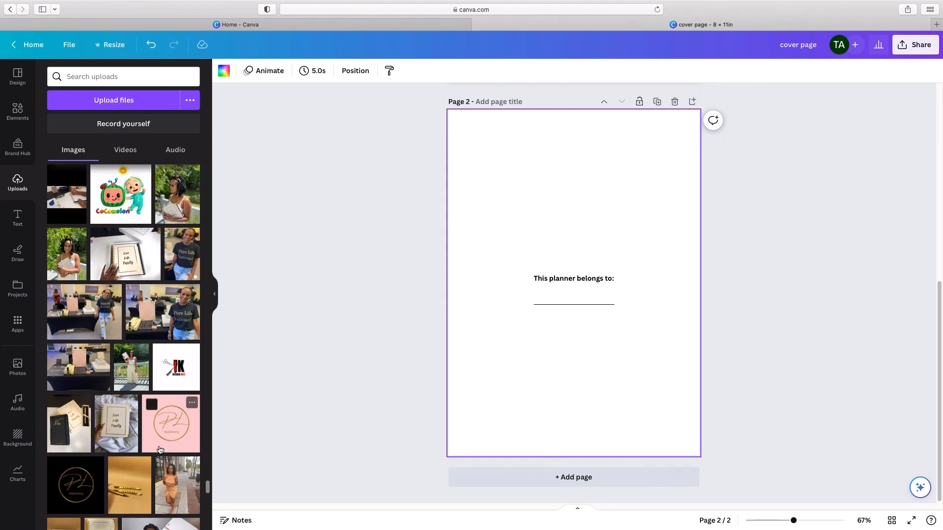
scroll(158, 450, down, 10)
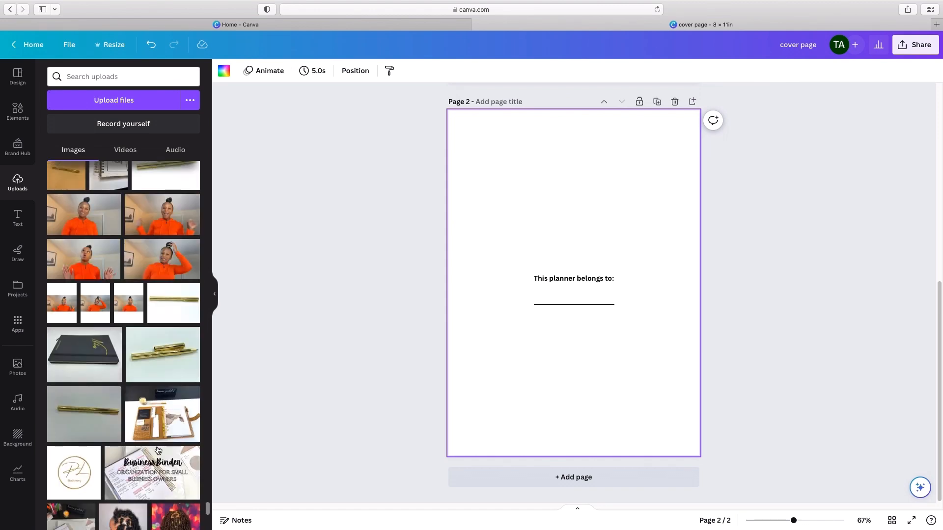
click(65, 390)
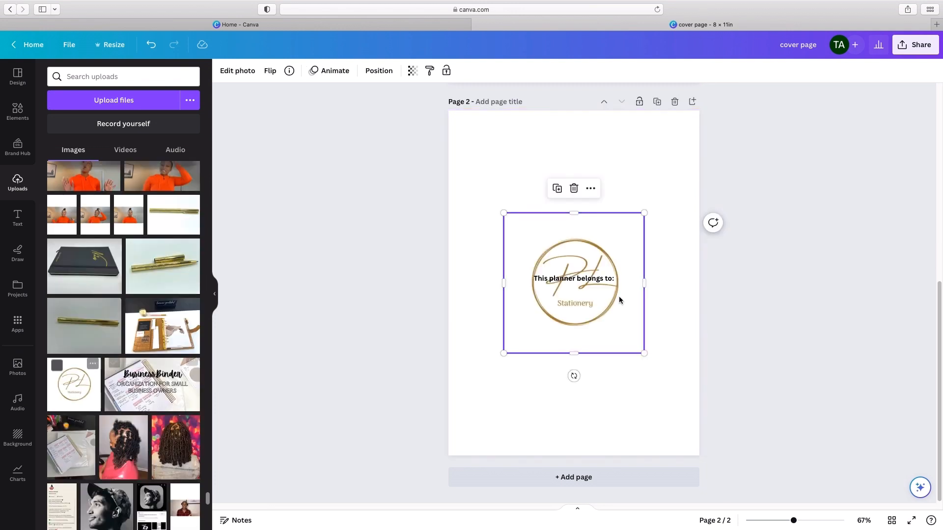
drag(616, 224, 617, 327)
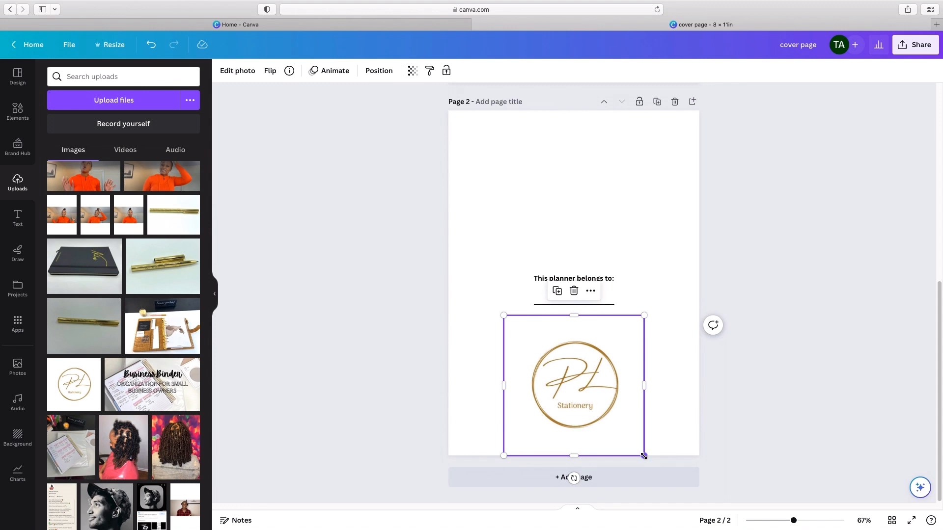
click(698, 390)
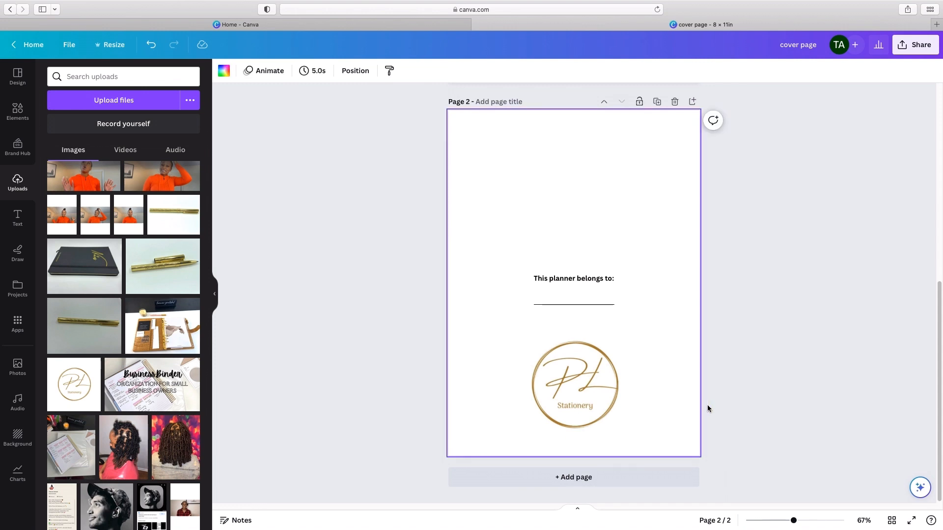
Step: Move the logo above the "This planner belongs to:" text, scale it down, and place it about 0.71 in above the text
drag(579, 330, 570, 183)
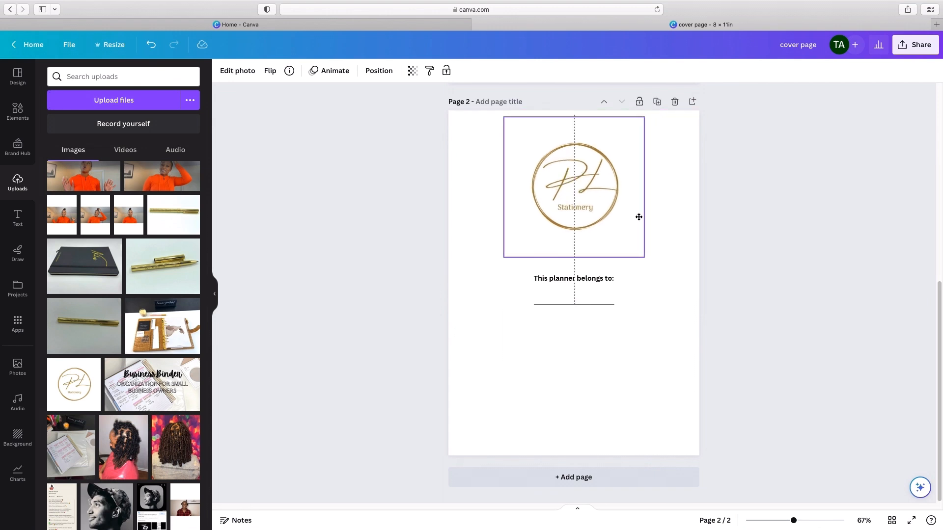
click(652, 385)
click(586, 198)
drag(643, 258, 614, 227)
click(671, 347)
drag(609, 191, 613, 217)
click(660, 362)
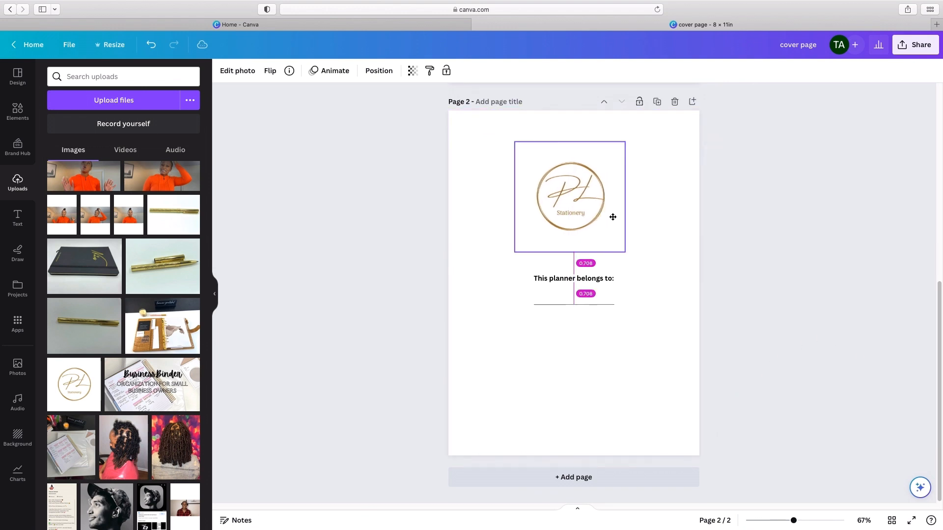
click(784, 397)
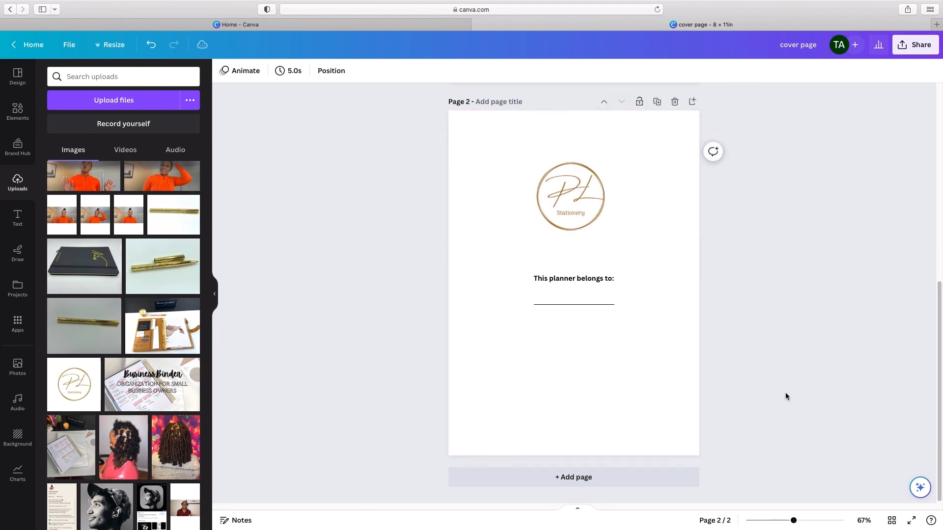
Step: Add a third page with a solid black horizontal line in its middle, and reduce the line's weight
click(616, 484)
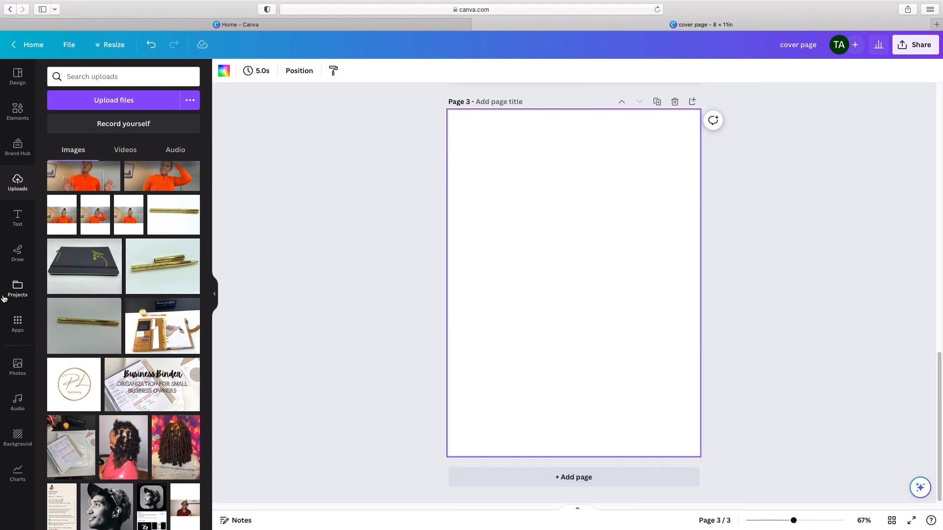
click(19, 218)
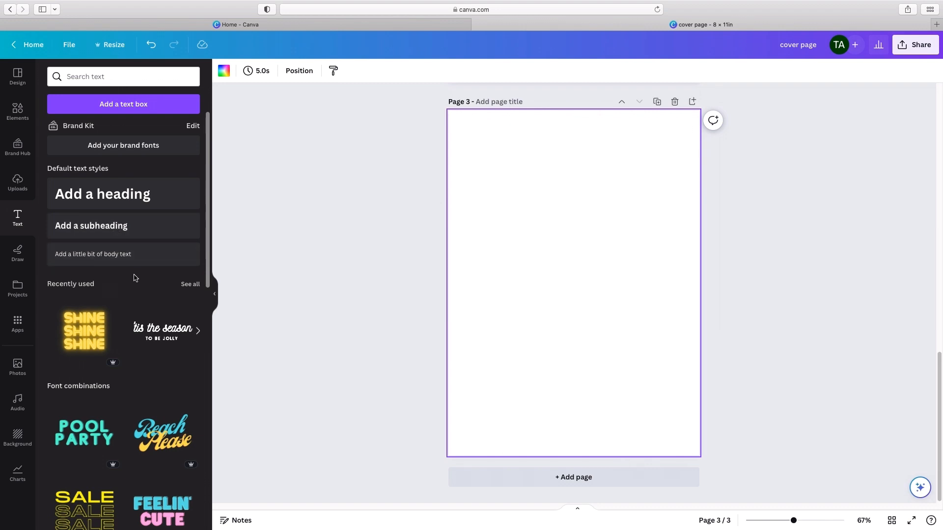
click(18, 111)
click(66, 157)
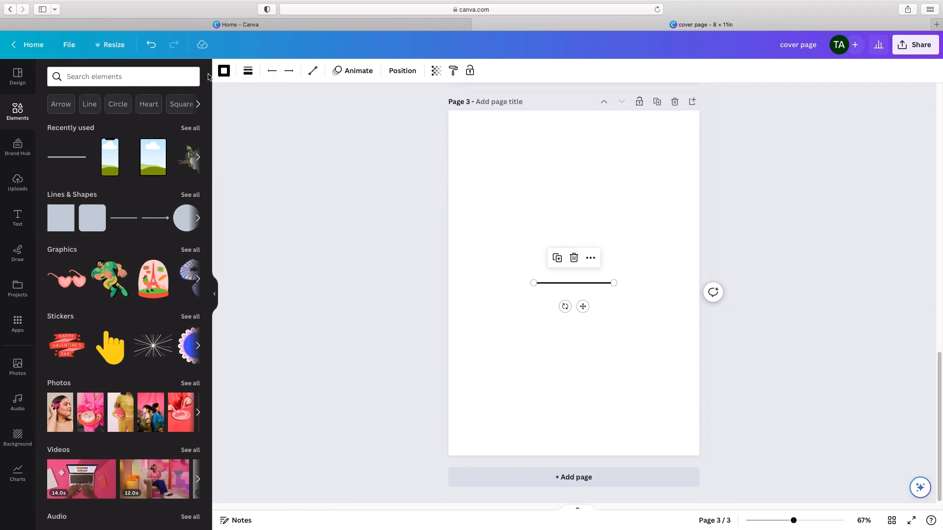
click(232, 73)
click(247, 71)
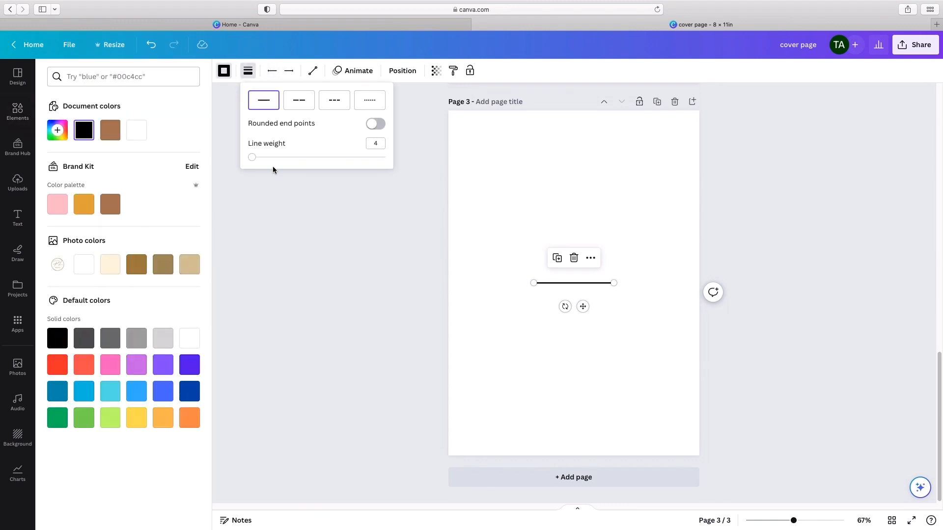
click(574, 325)
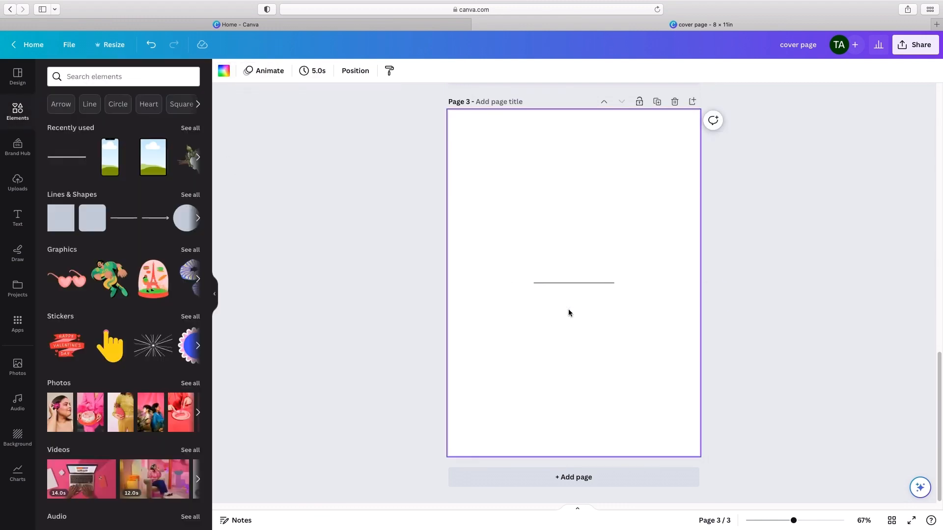
Step: Move the page 3 line to the upper left of the page, starting about 0.42 in from the left edge
click(560, 283)
drag(563, 306, 527, 180)
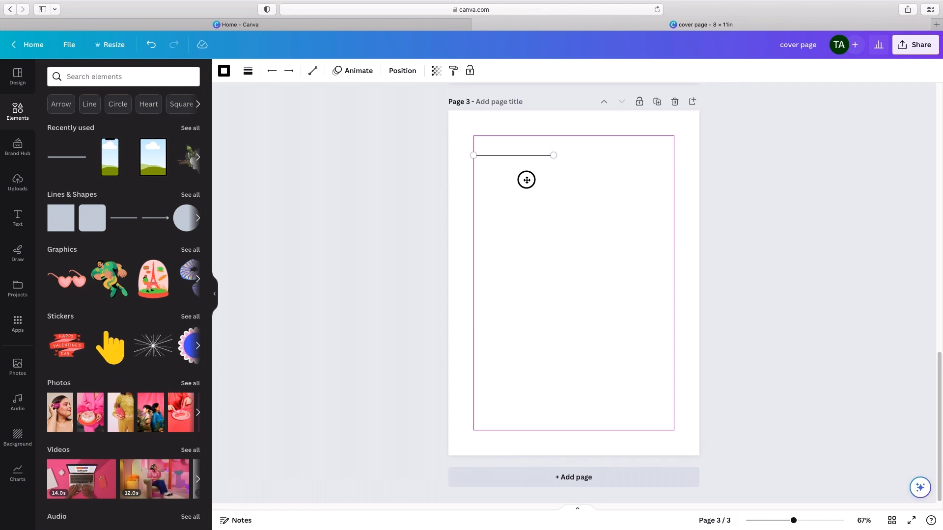
drag(526, 179, 531, 181)
drag(527, 181, 525, 182)
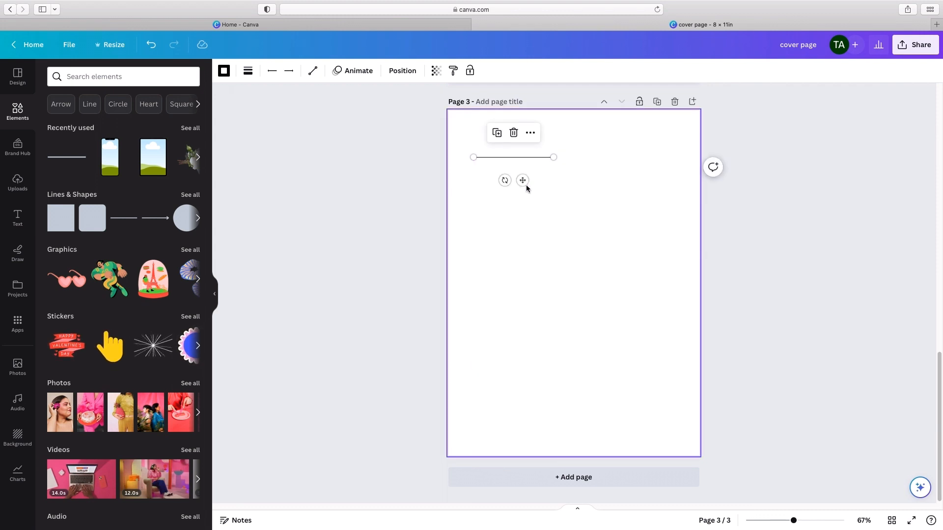
click(555, 226)
click(509, 157)
mouse_move(522, 180)
mouse_down()
mouse_move(530, 184)
mouse_move(520, 184)
mouse_up()
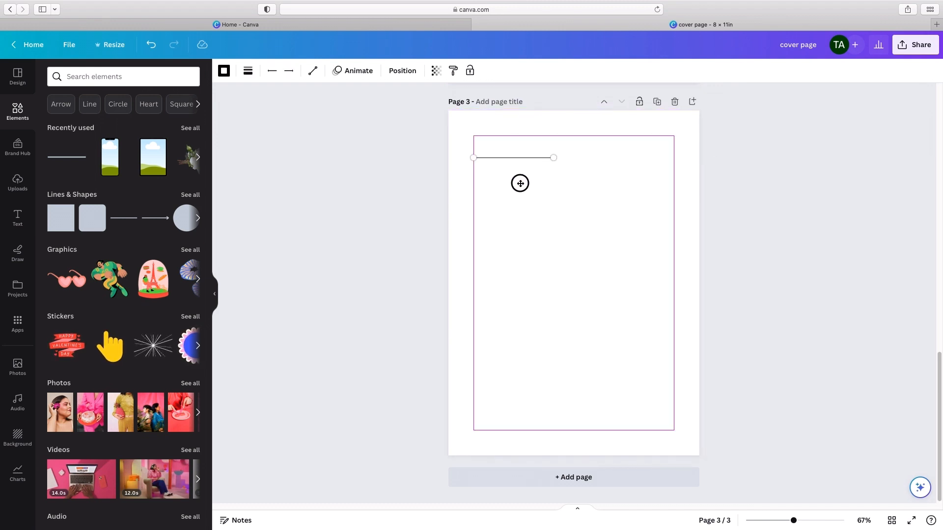
mouse_move(519, 183)
mouse_down()
mouse_move(537, 167)
mouse_move(500, 168)
mouse_move(511, 173)
mouse_up()
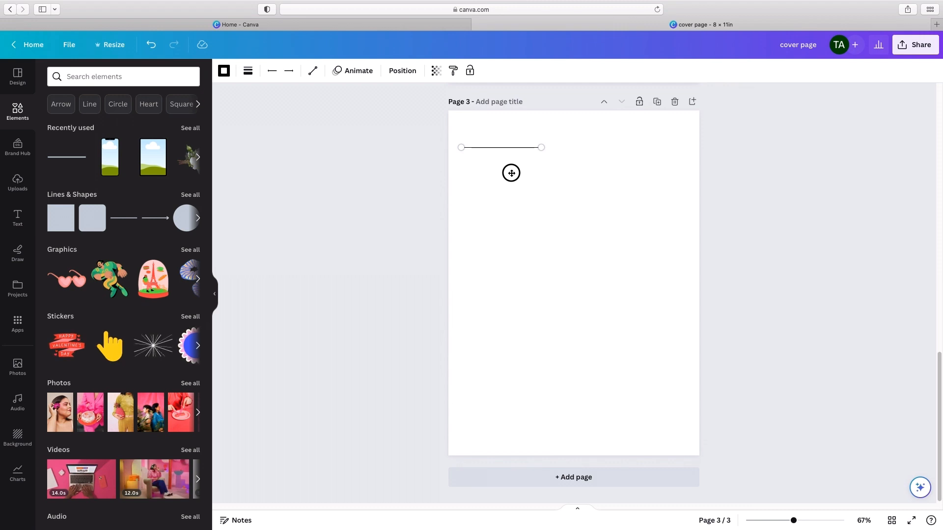
drag(511, 173, 510, 171)
click(546, 240)
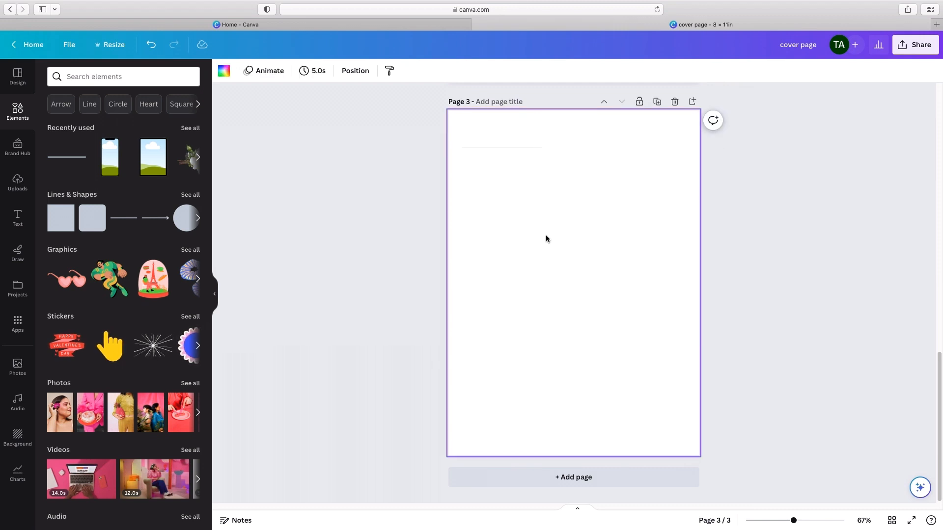
Step: Lengthen the line across the page by extending its right end to about 7.2 in
click(509, 151)
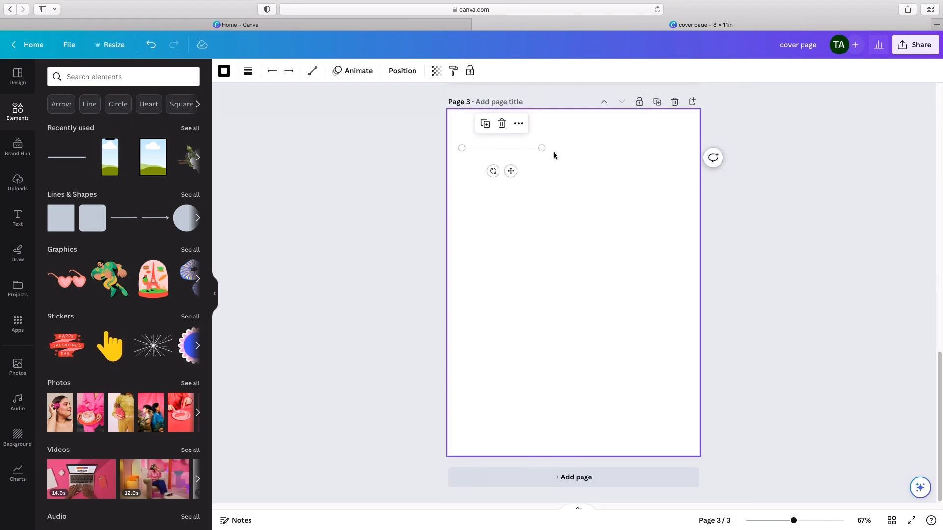
drag(541, 148, 679, 151)
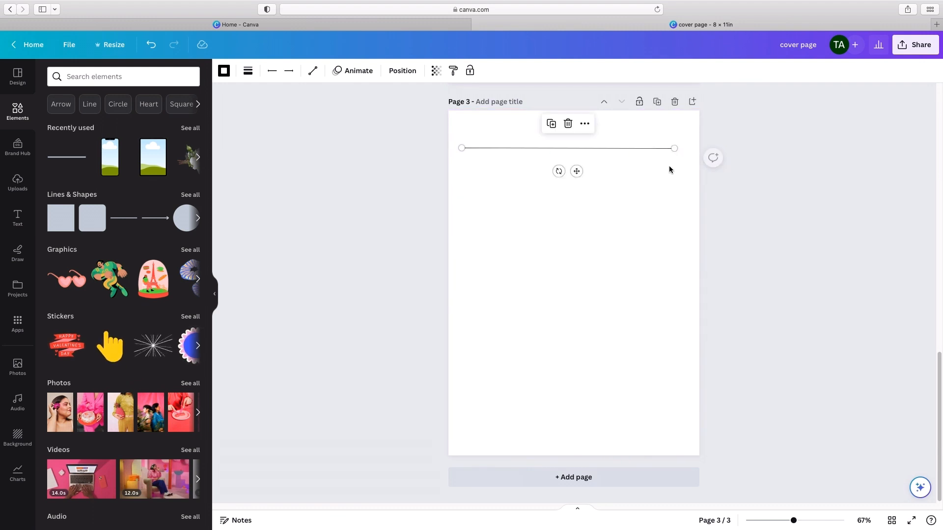
click(619, 232)
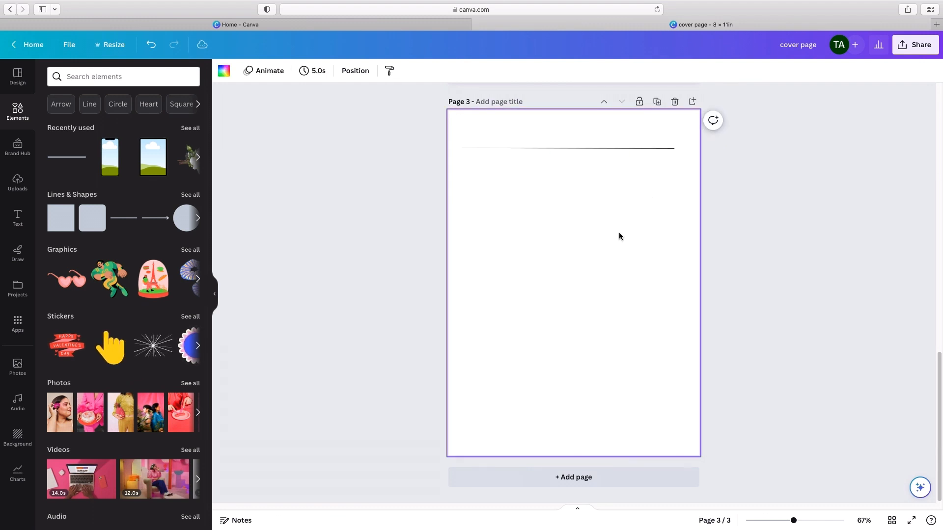
Step: Duplicate the line four times, stacking the copies directly below it at equal distances down the page
click(580, 152)
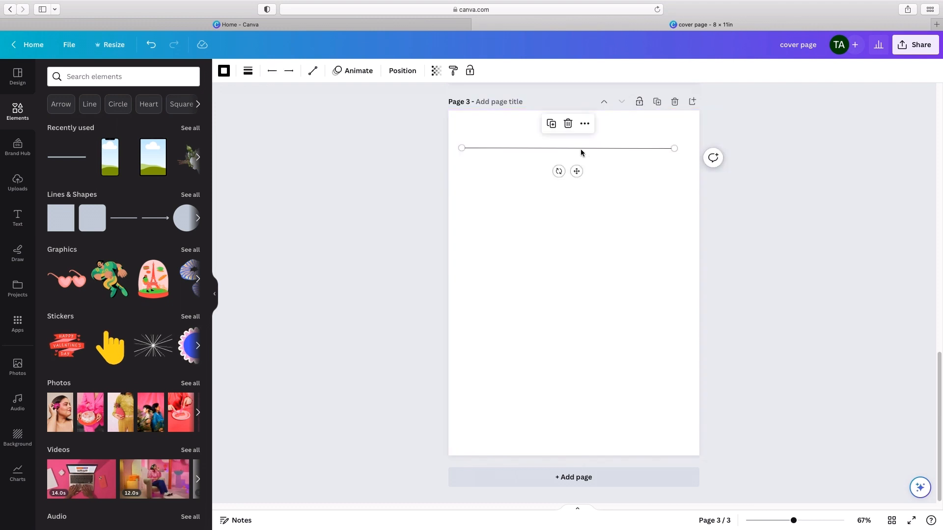
click(551, 126)
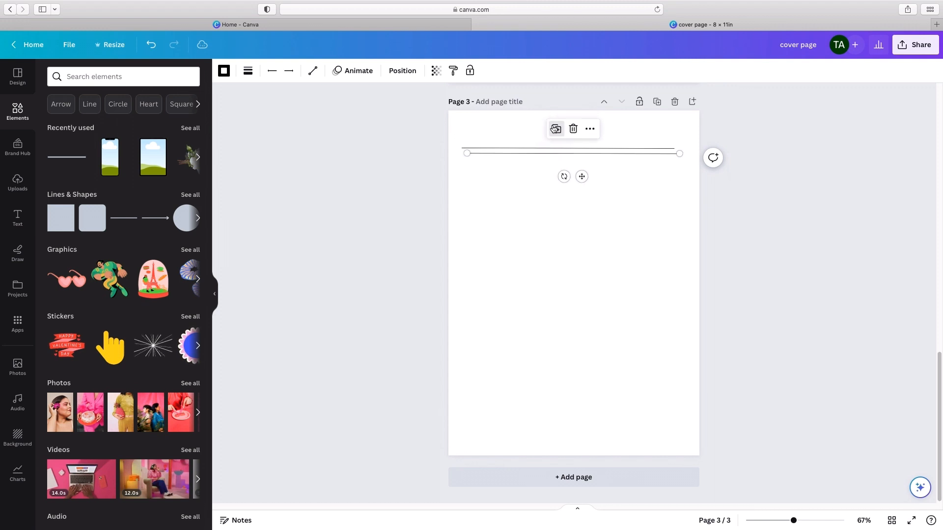
drag(583, 181, 575, 226)
click(550, 181)
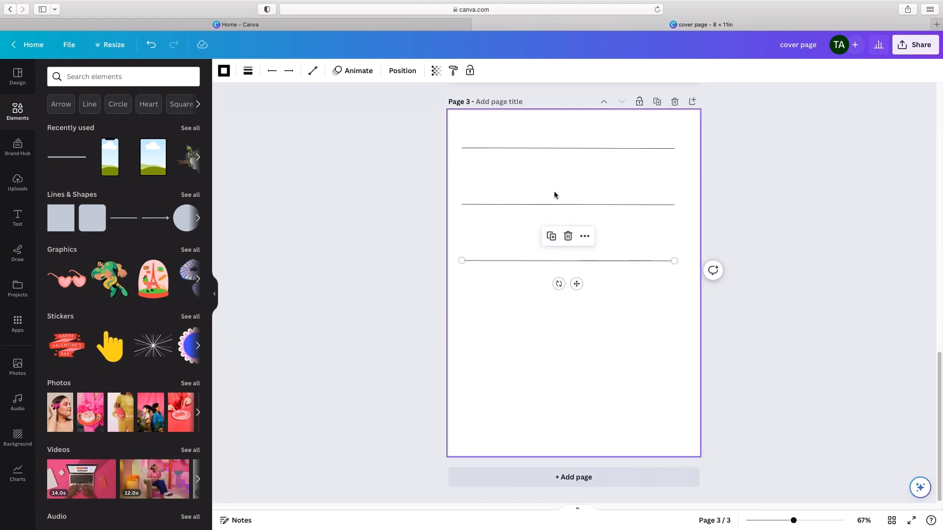
click(550, 241)
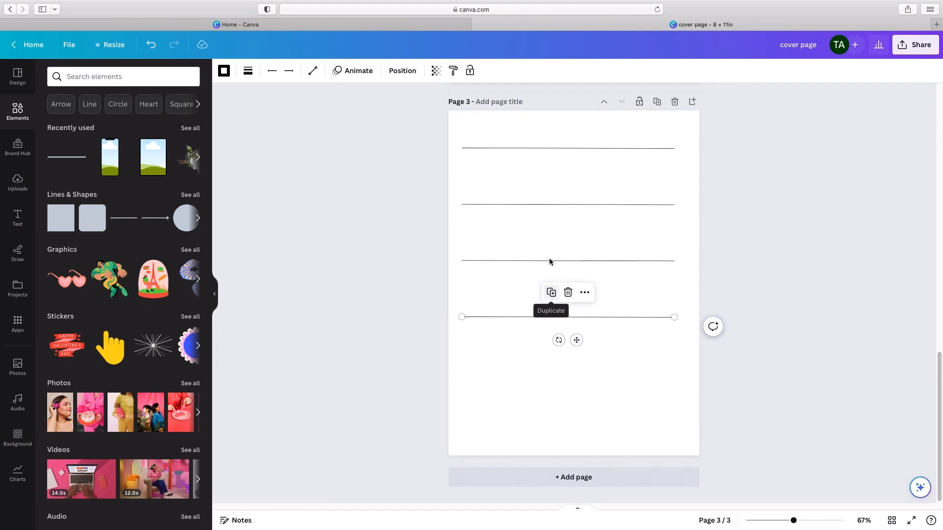
click(550, 292)
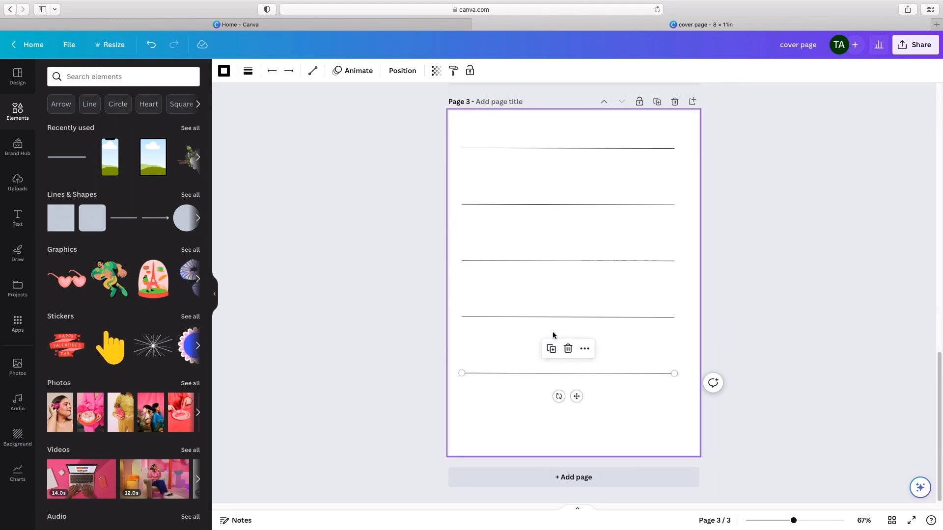
click(826, 324)
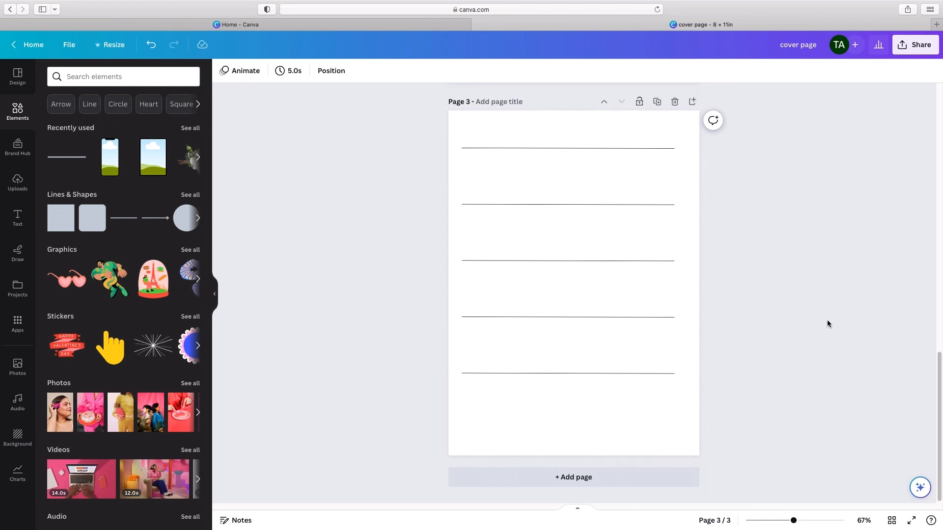
Step: Delete the lowest line and move the remaining four lines down so they spread over the height of page 3
click(635, 374)
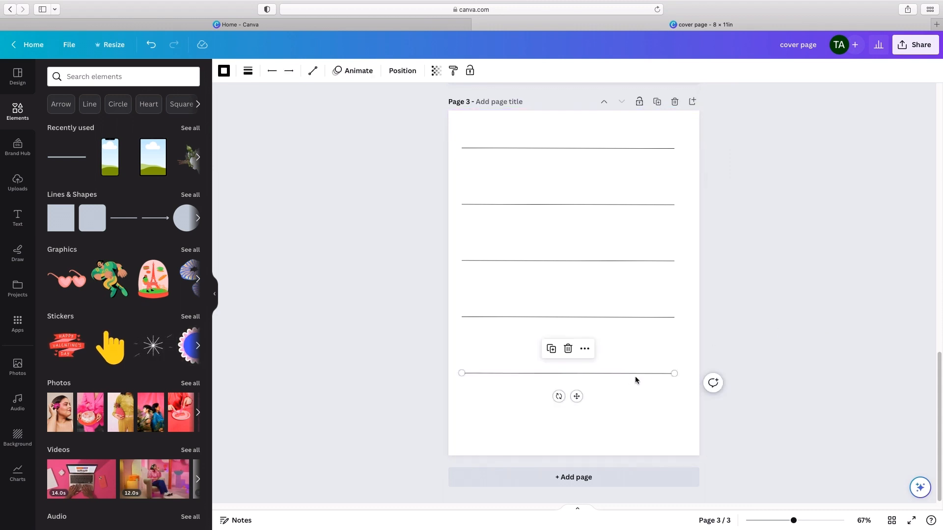
click(567, 349)
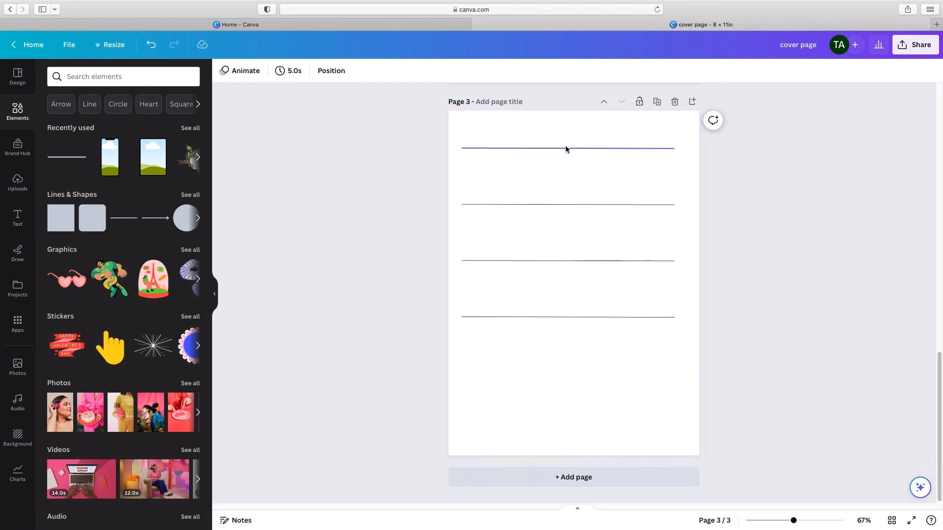
click(539, 318)
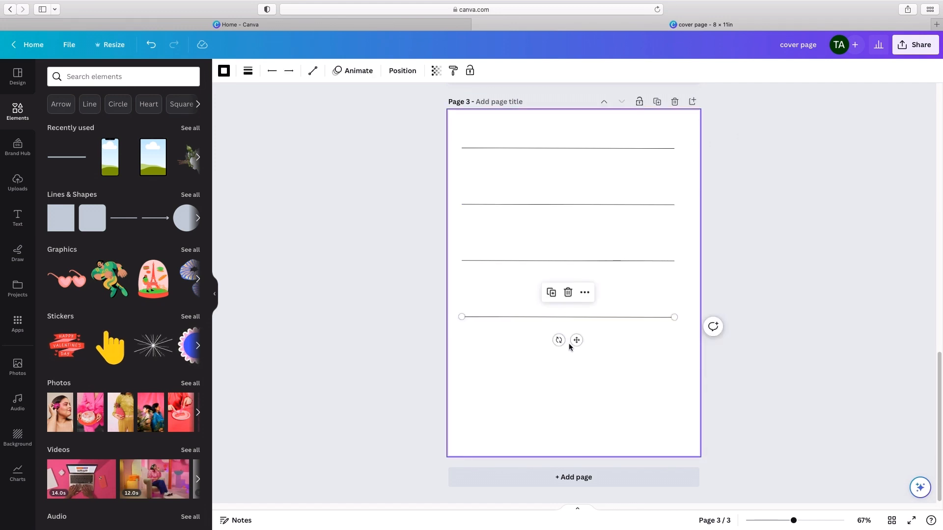
drag(578, 341, 576, 412)
click(547, 261)
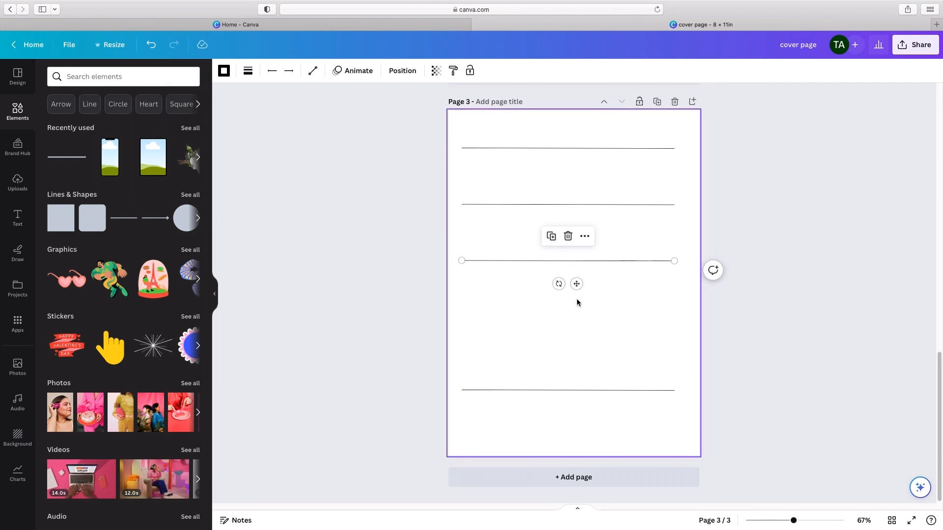
drag(576, 282, 577, 322)
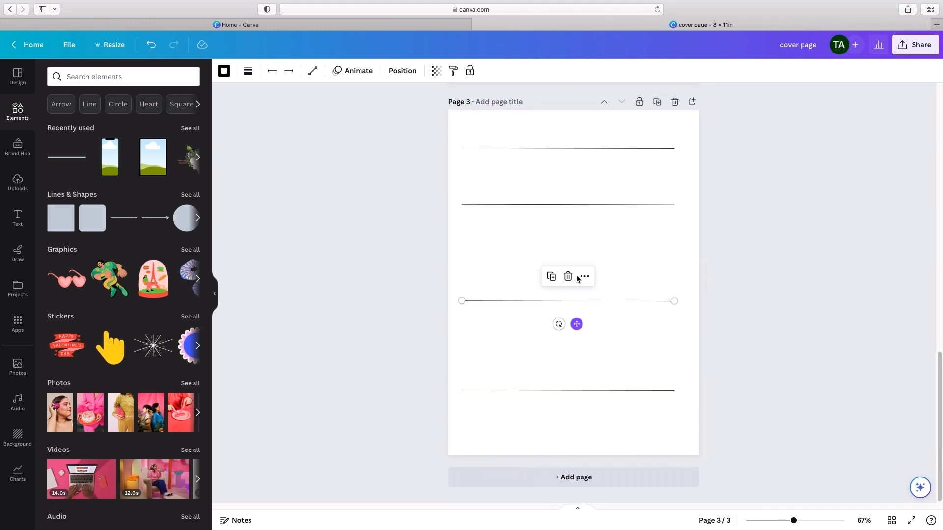
click(576, 204)
drag(578, 230, 580, 250)
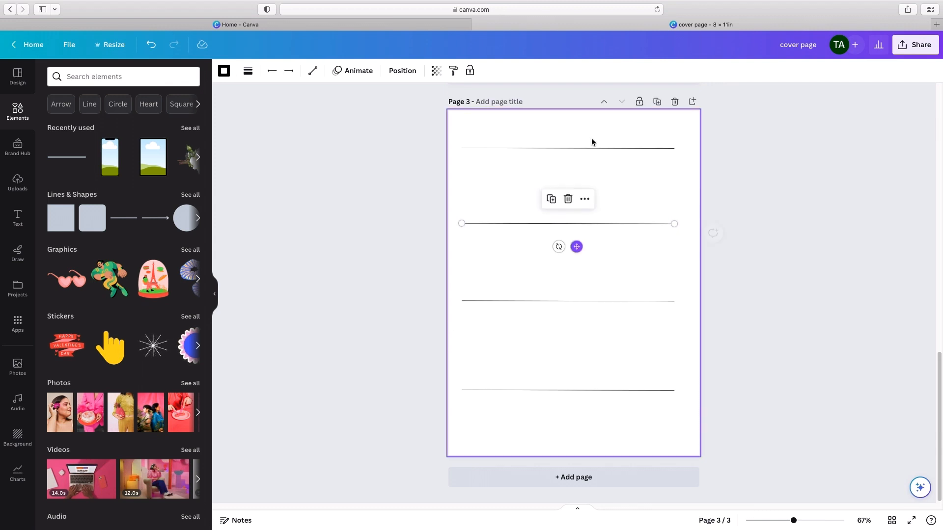
click(590, 148)
drag(575, 171, 574, 177)
click(785, 280)
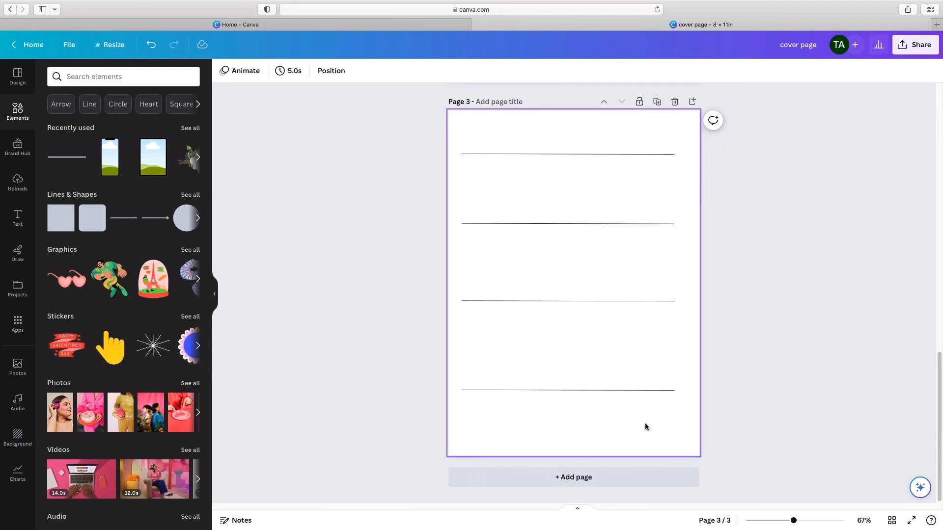
Step: Select all four lines and space them evenly with Tidy up
drag(643, 423, 640, 145)
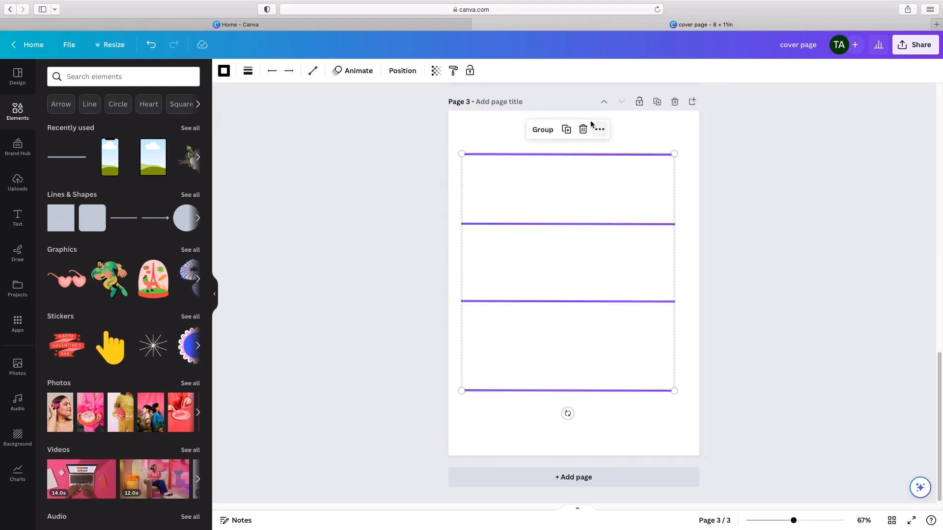
click(403, 72)
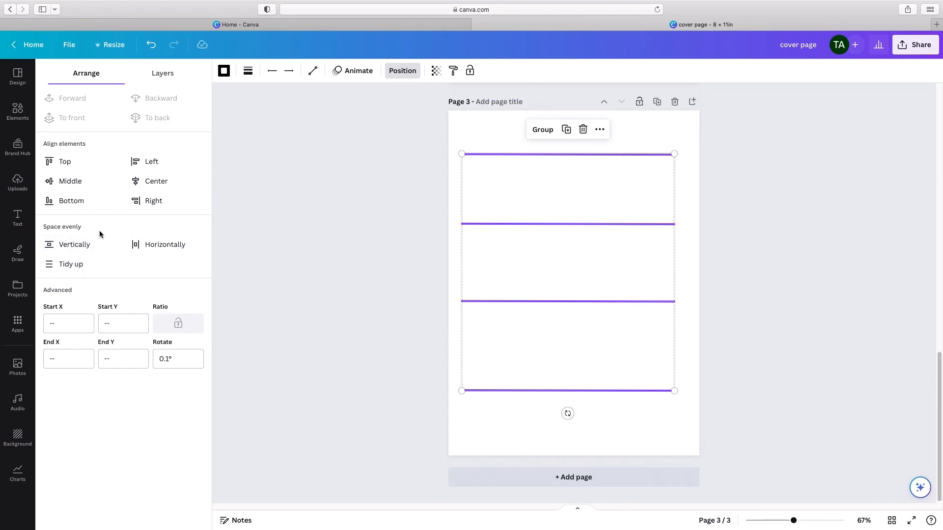
click(72, 265)
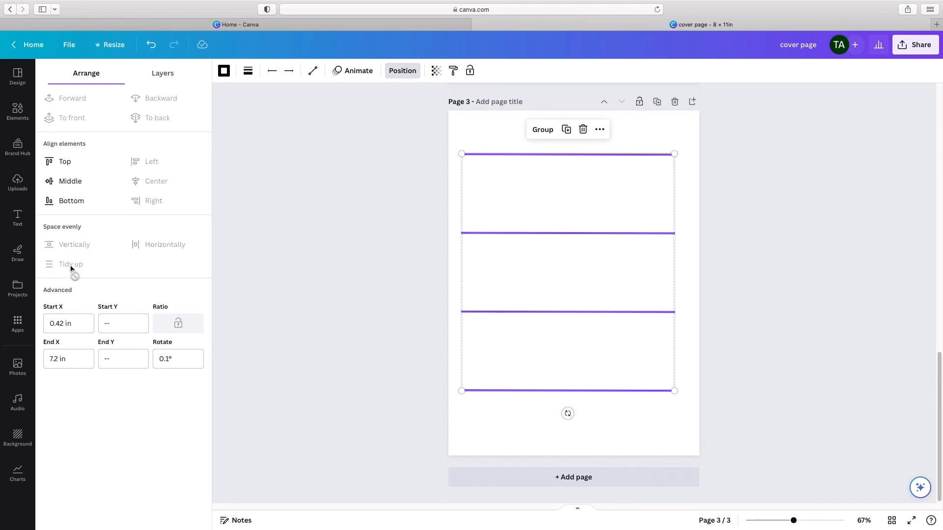
click(358, 268)
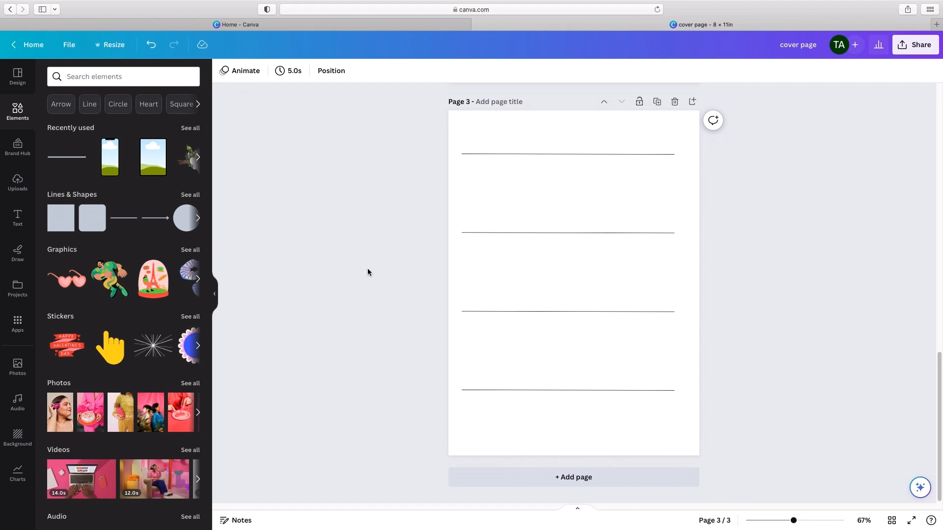
Step: Add a heading to page 3 that reads "WEEKLY"
click(24, 210)
click(98, 194)
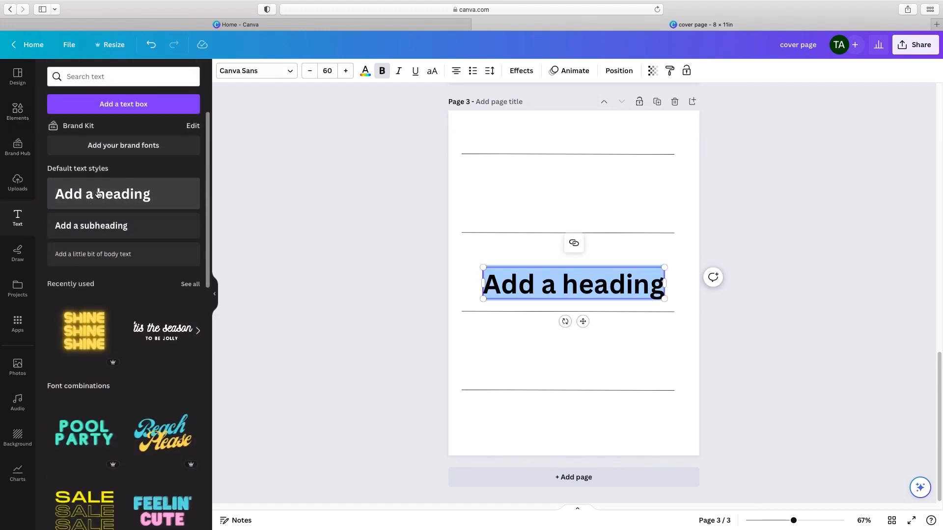
text(we)
key(BackSpace)
key(BackSpace)
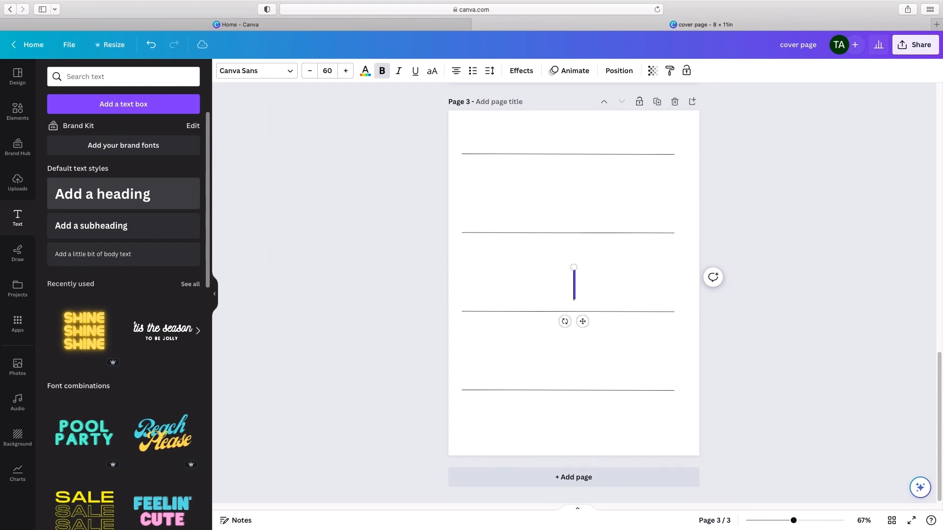
text(WEEKLY)
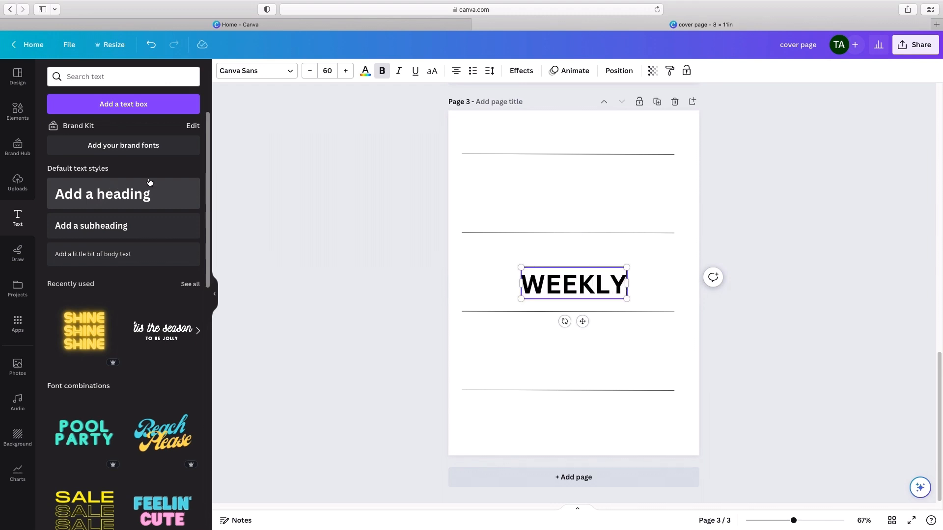
click(365, 210)
Step: Move the WEEKLY heading above the first line near the page's horizontal middle, and set its font to Anton
click(564, 283)
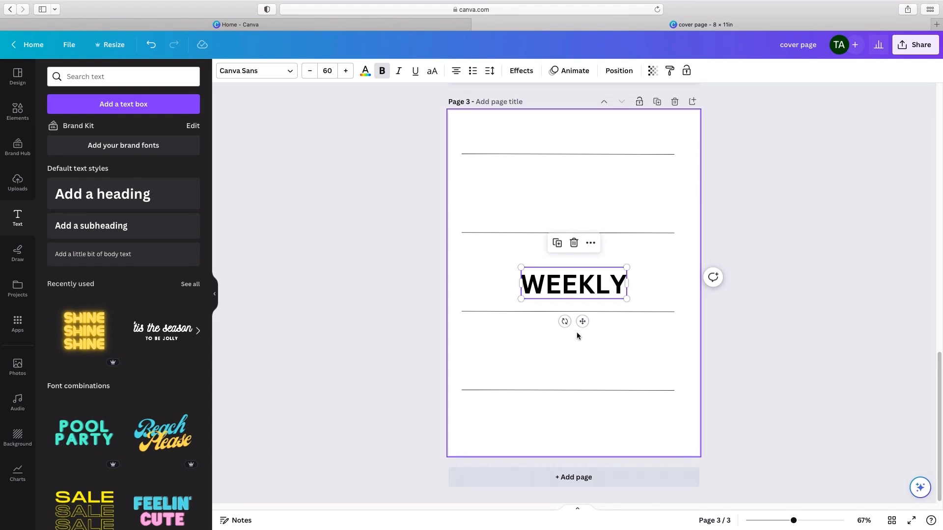
drag(577, 293, 571, 139)
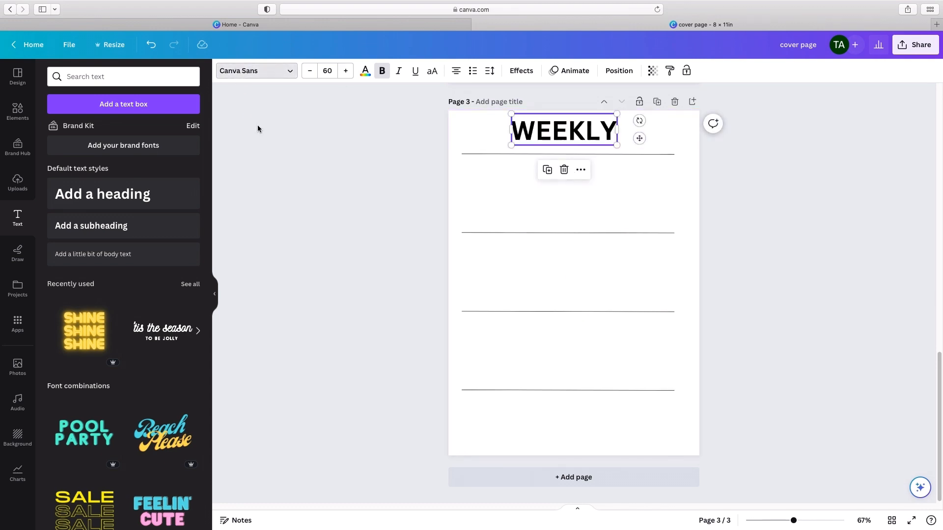
click(255, 71)
click(64, 180)
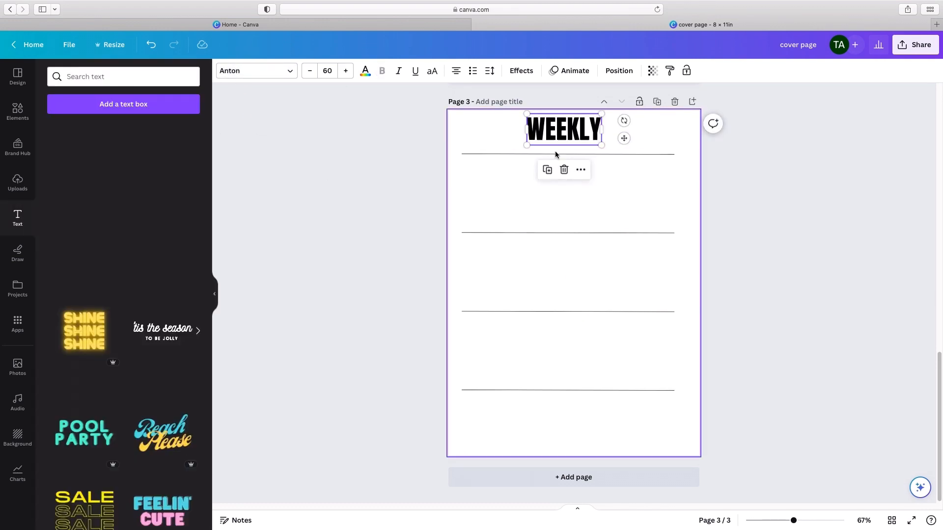
click(665, 155)
click(693, 166)
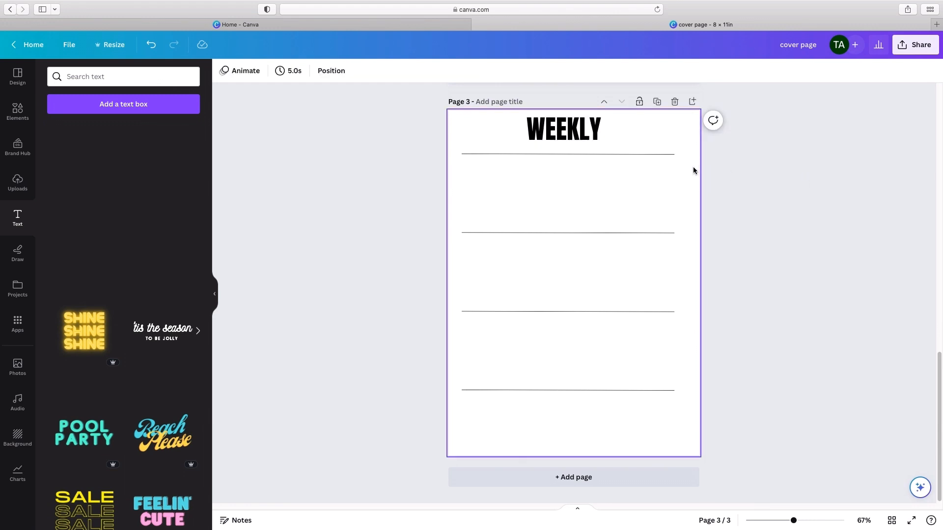
Step: Set the WEEKLY heading's font size to 36 and move it slightly down toward the first line
click(558, 123)
click(327, 71)
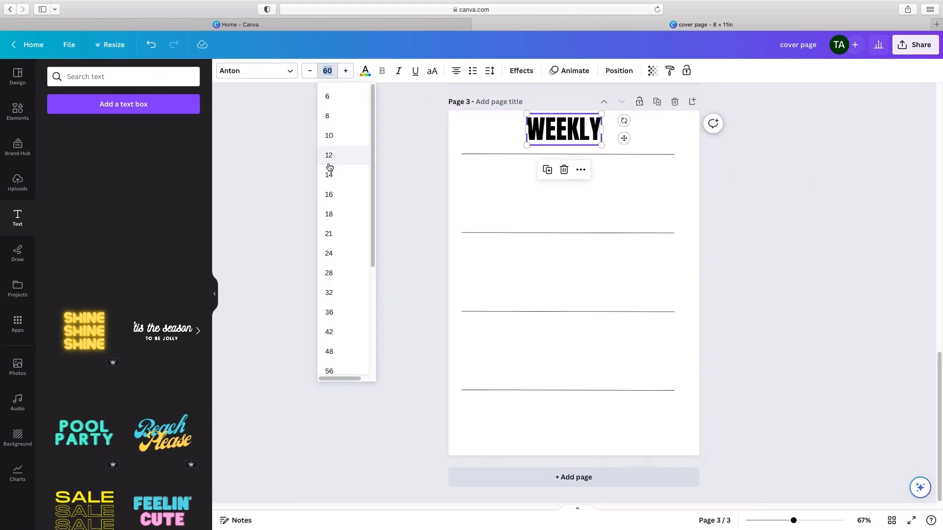
click(347, 252)
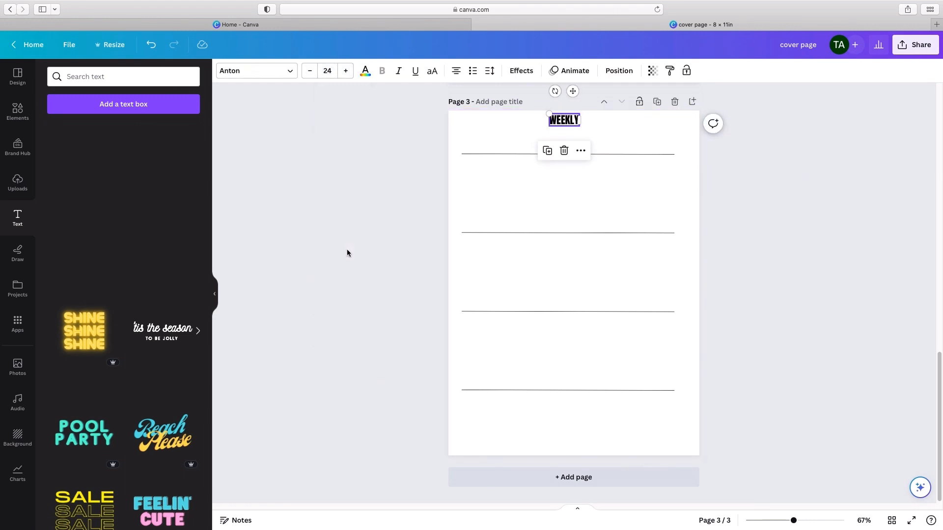
click(327, 70)
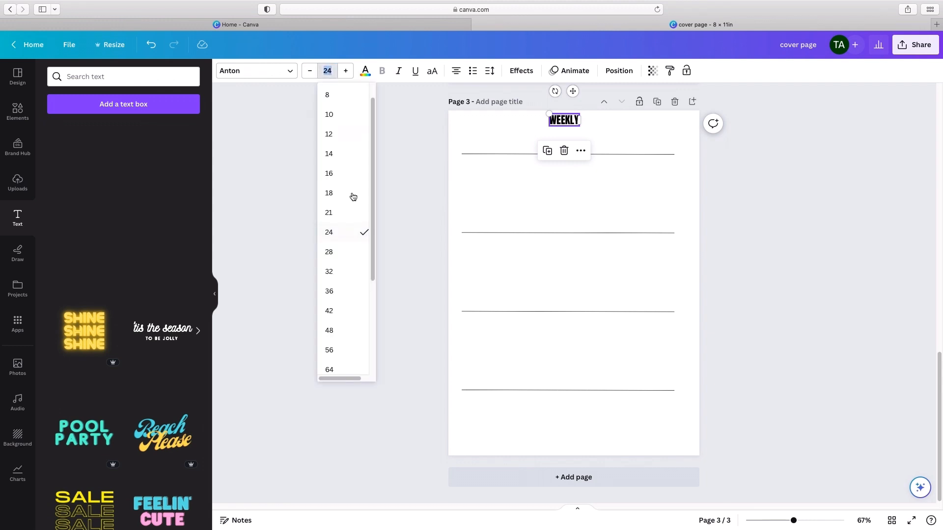
click(348, 290)
click(359, 290)
click(565, 123)
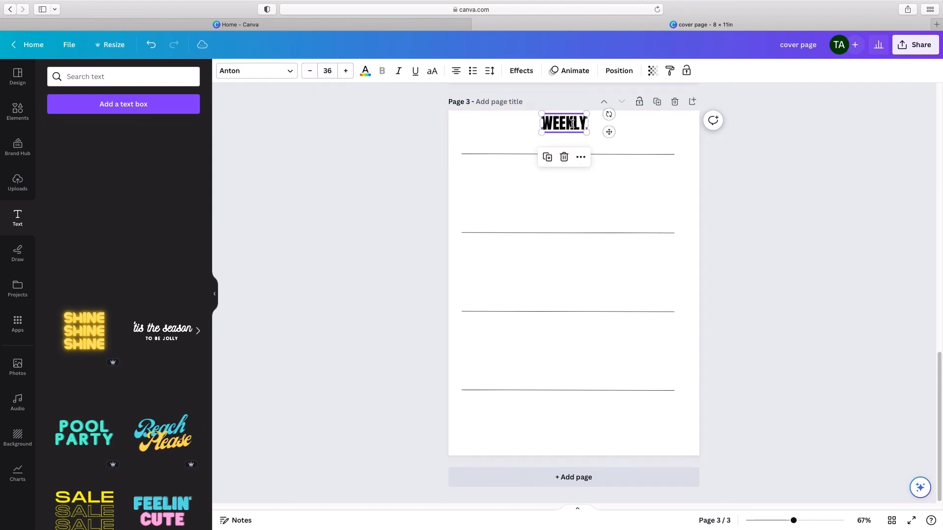
drag(609, 133, 609, 139)
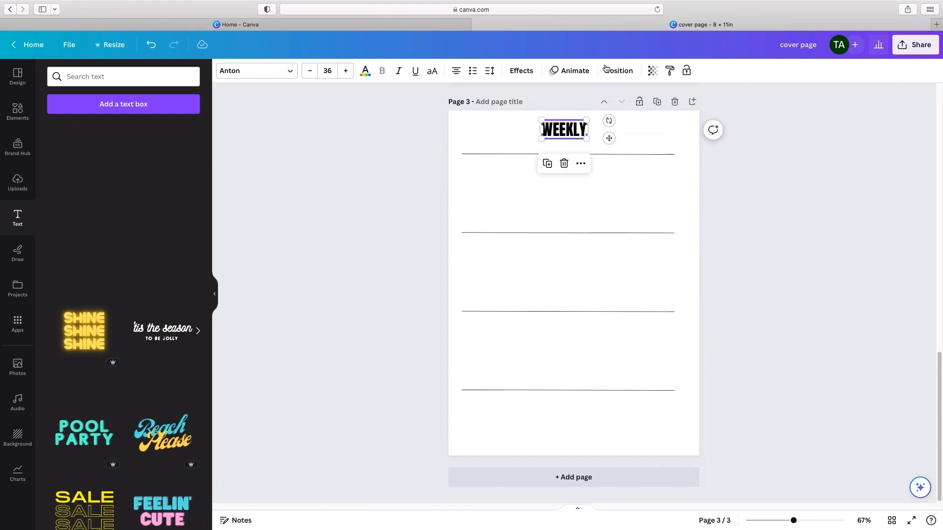
Step: Widen the letter spacing of the WEEKLY heading to about 167
click(486, 74)
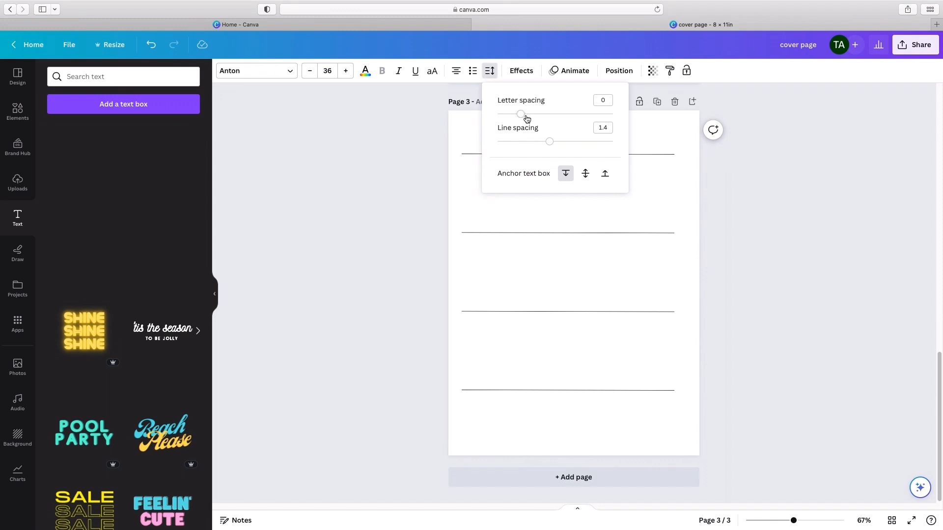
drag(523, 114, 547, 120)
click(764, 197)
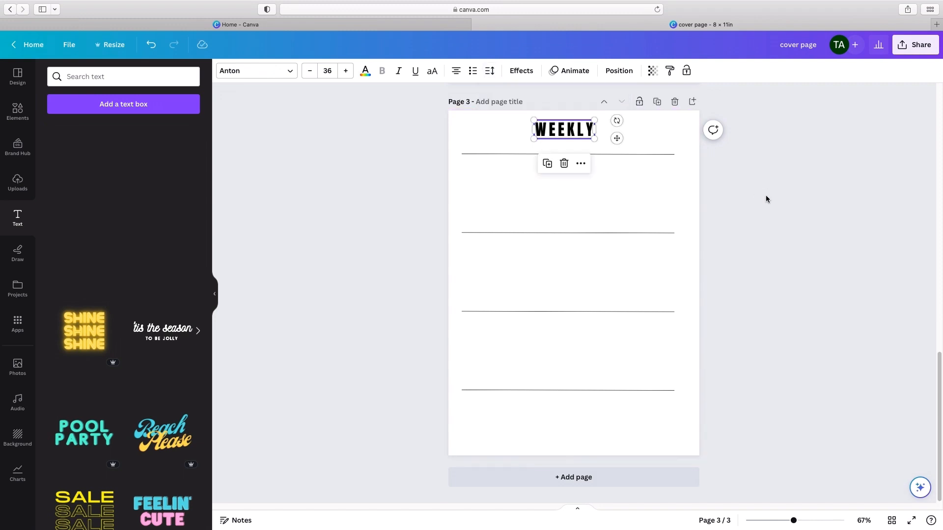
click(791, 202)
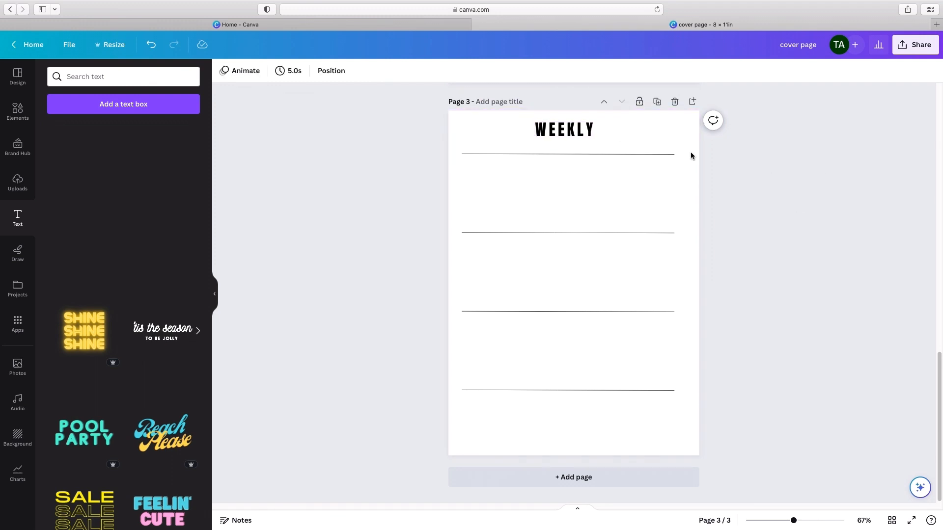
Step: Move the WEEKLY heading down between the second and third lines and widen its letter spacing slightly more
click(569, 130)
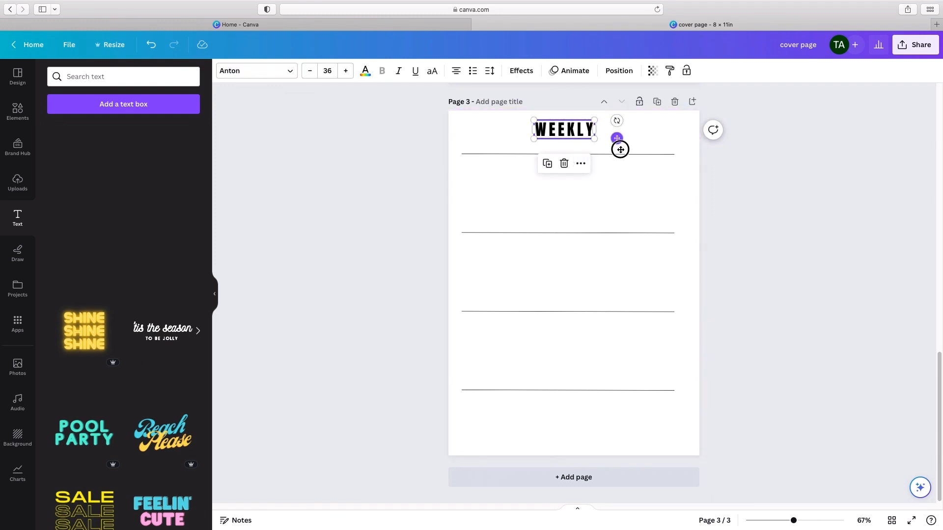
drag(616, 139, 624, 283)
click(490, 70)
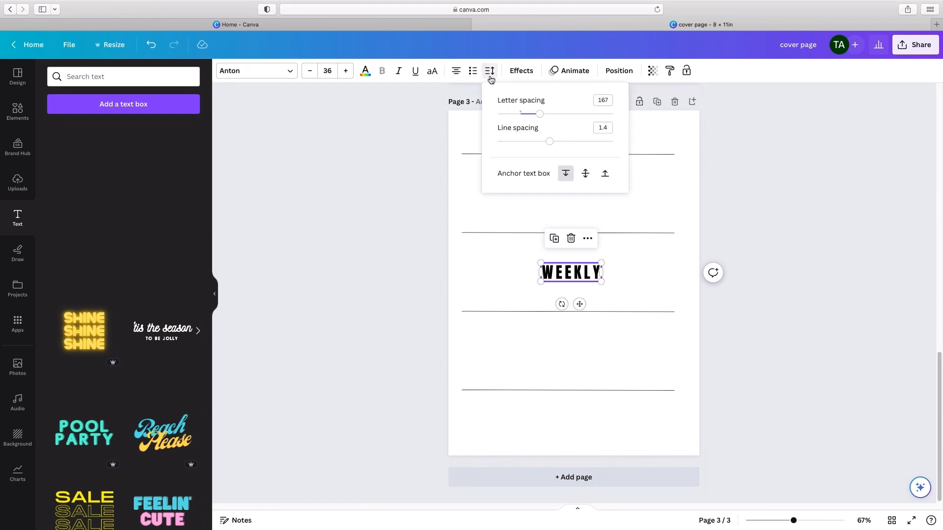
mouse_move(540, 117)
mouse_down()
mouse_move(488, 118)
mouse_move(542, 119)
mouse_up()
click(899, 253)
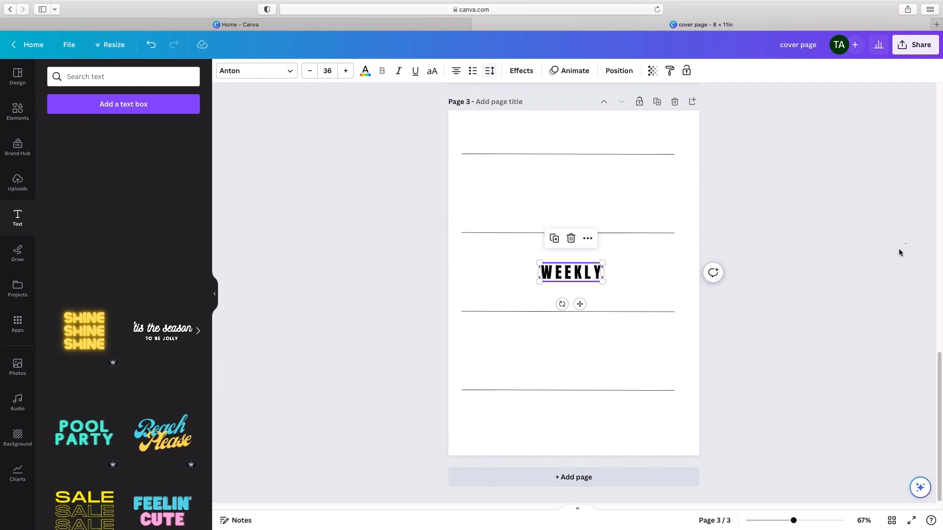
click(886, 251)
Step: Move the WEEKLY heading back above the first line, centred on the lines
click(571, 272)
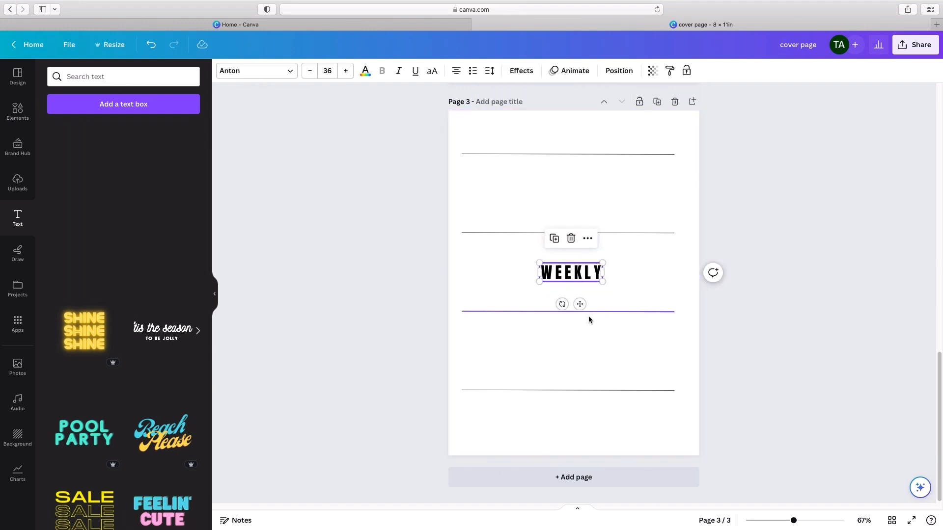
drag(580, 304, 579, 164)
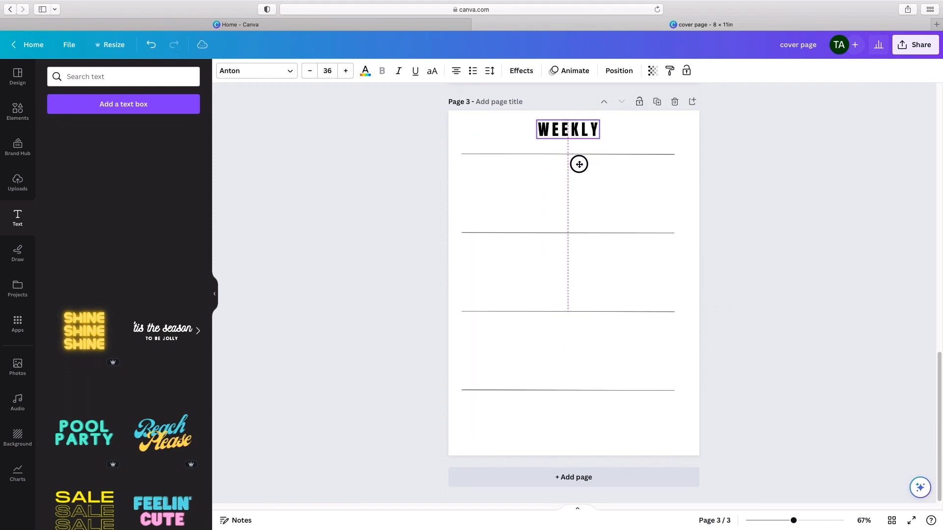
click(768, 222)
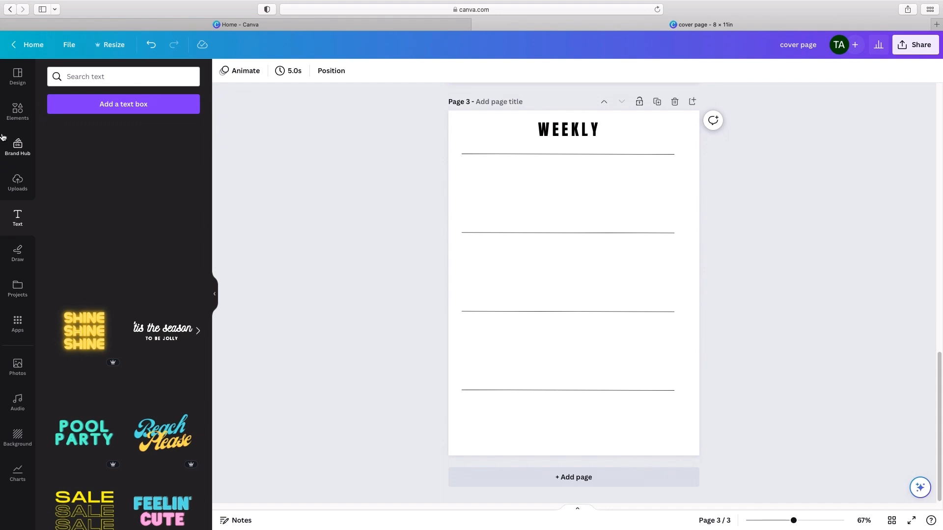
Step: Add a text box reading "monday" and place it just above the left end of the first line
click(104, 110)
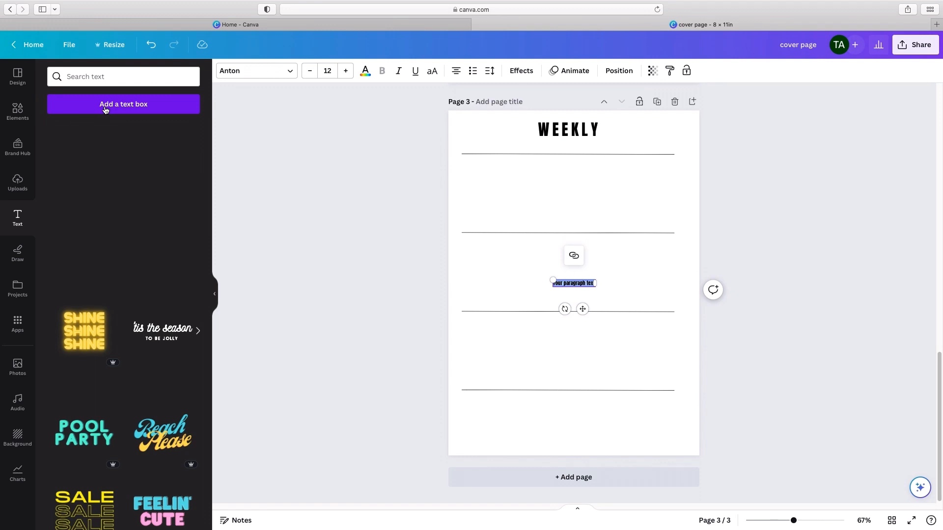
key(BackSpace)
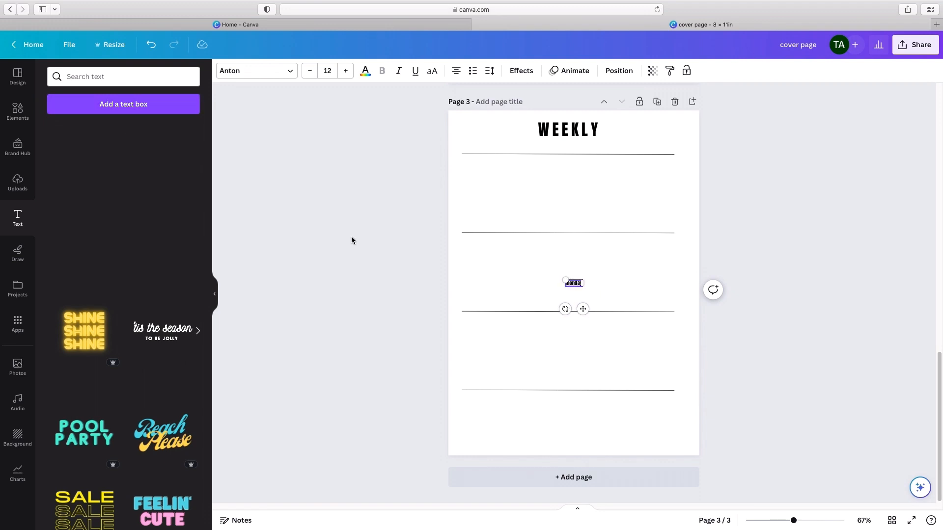
click(390, 249)
drag(579, 287, 477, 180)
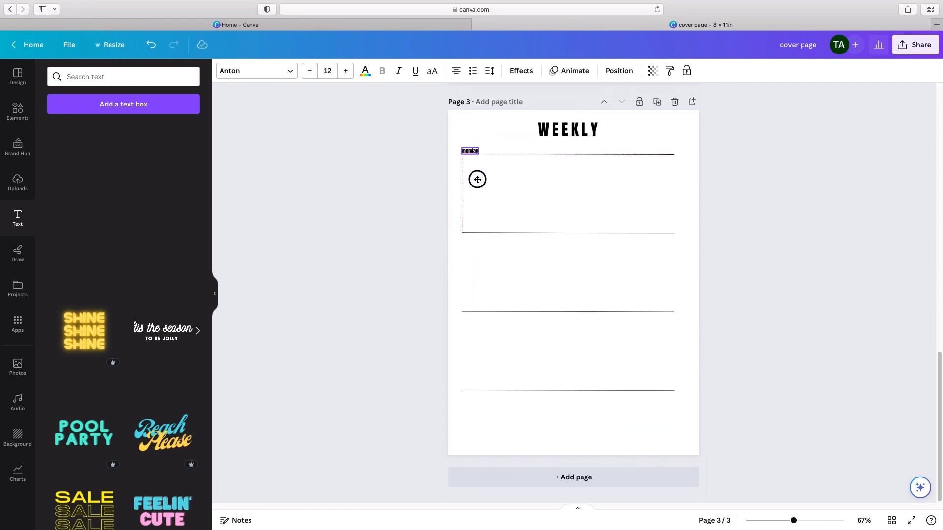
click(387, 188)
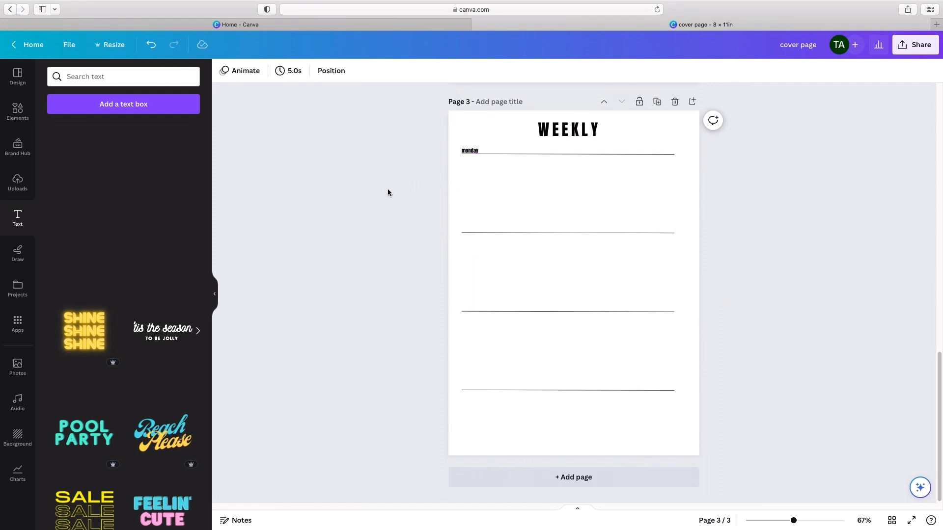
Step: Change the font of the "monday" label to Times New Roman
click(463, 151)
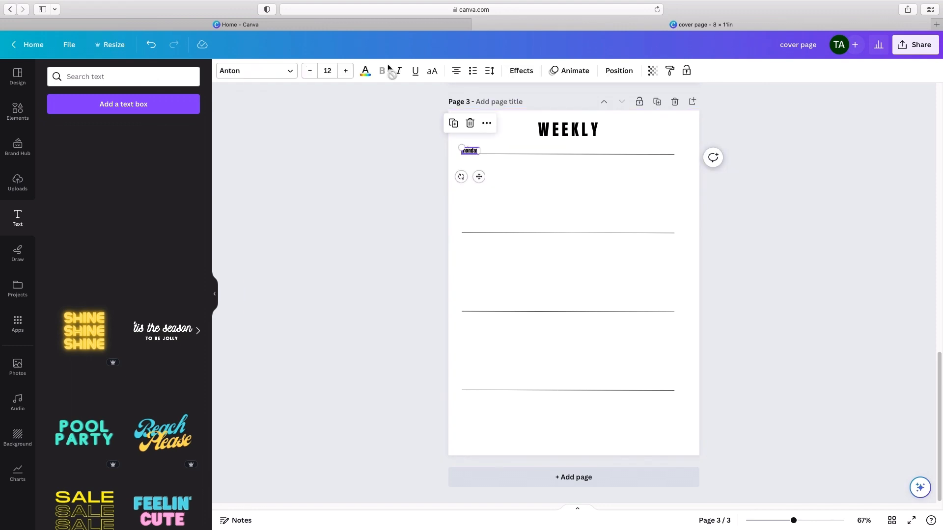
click(249, 69)
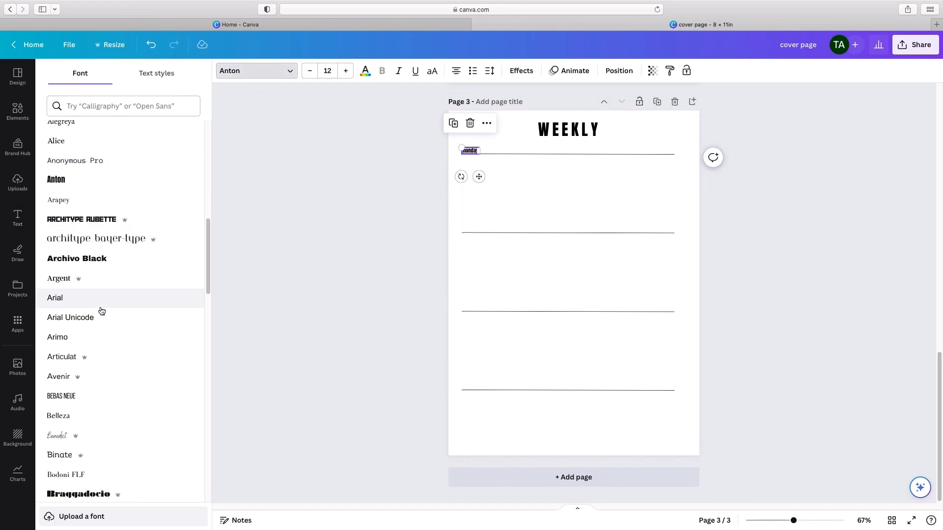
scroll(100, 322, down, 4)
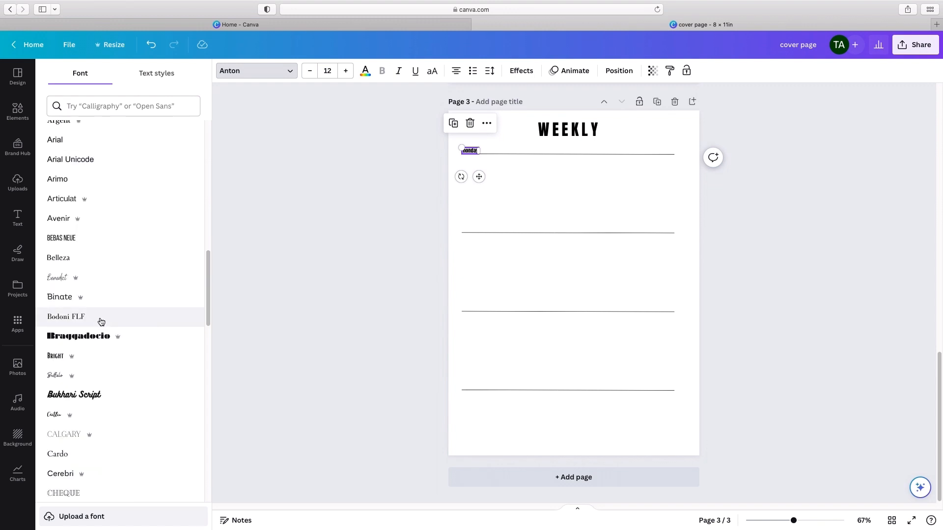
scroll(100, 321, down, 12)
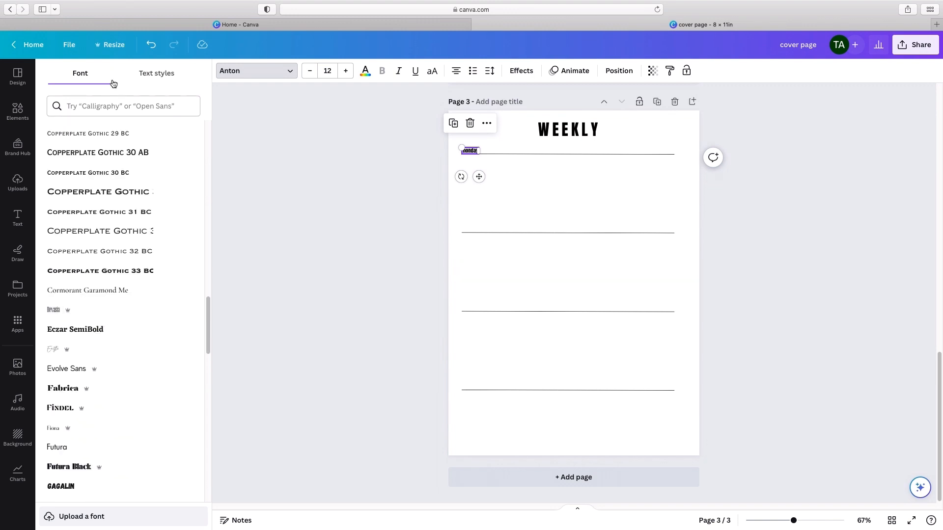
click(108, 106)
text(times)
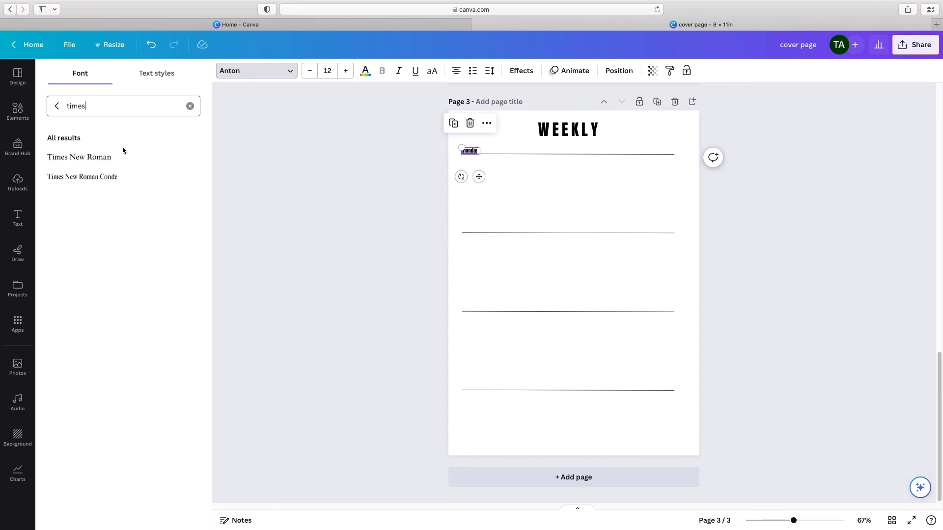
click(124, 160)
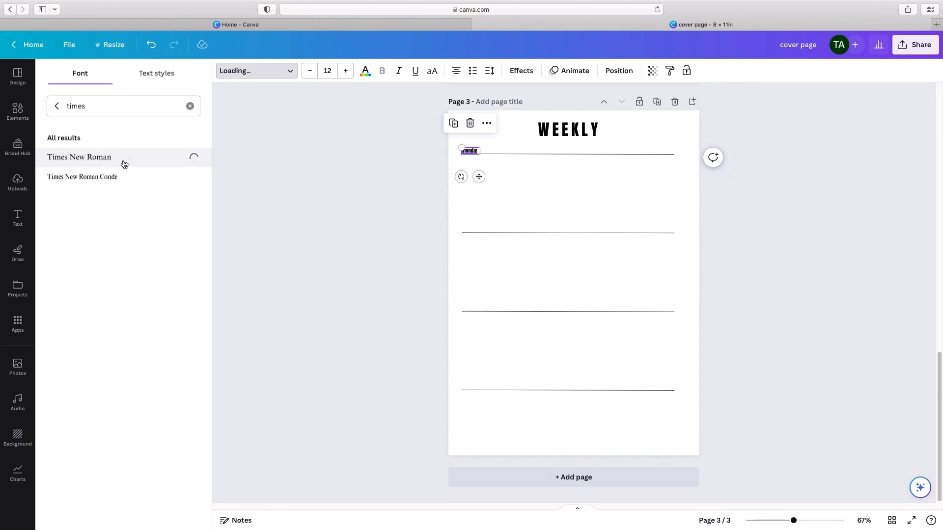
click(314, 242)
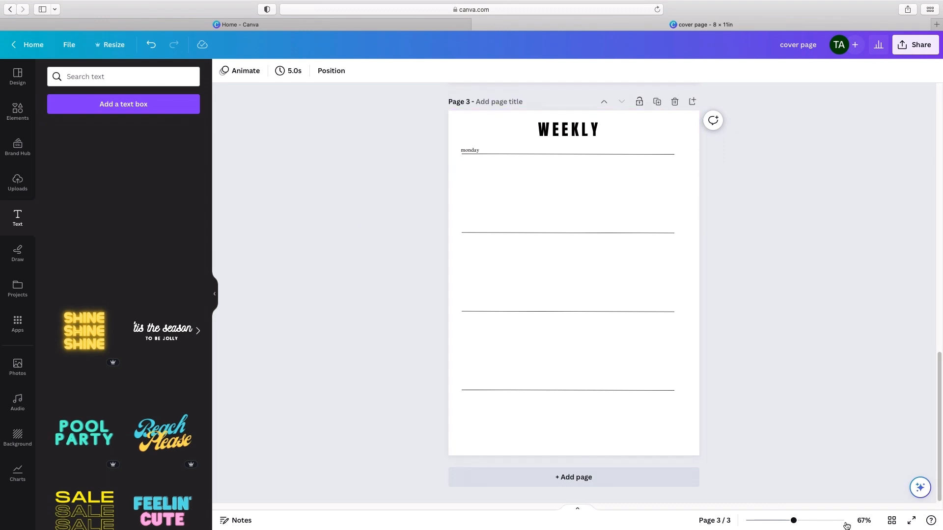
Step: Nudge the "monday" label slightly right so it lines up with the start of the first line
click(796, 524)
click(864, 521)
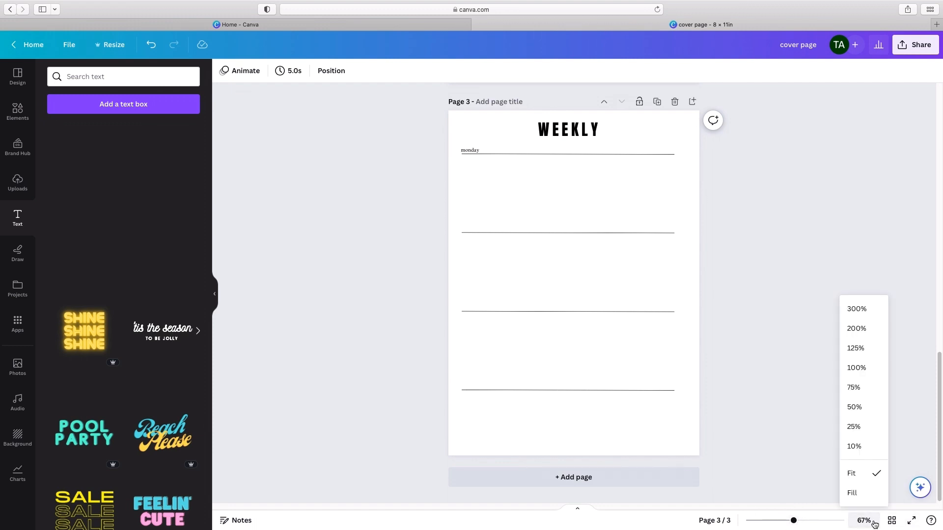
click(873, 364)
scroll(871, 393, down, 3)
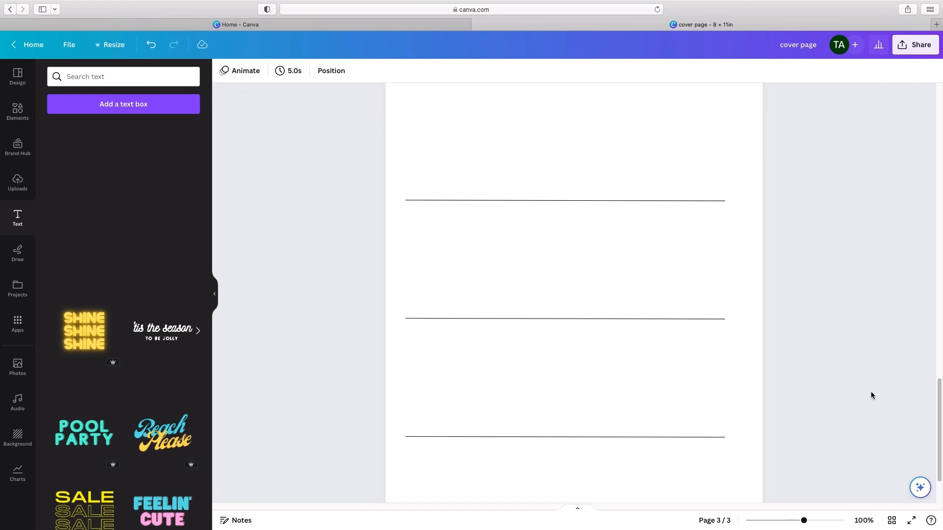
scroll(871, 393, up, 8)
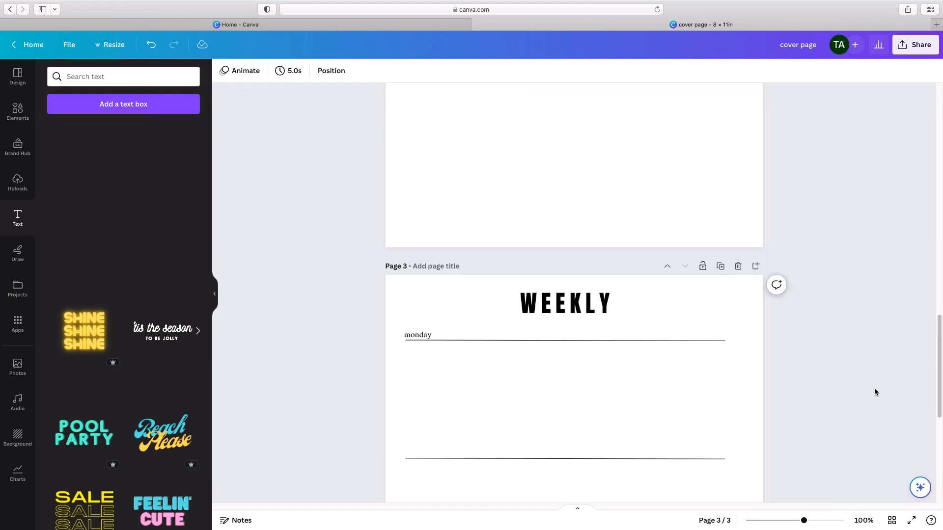
scroll(874, 391, down, 6)
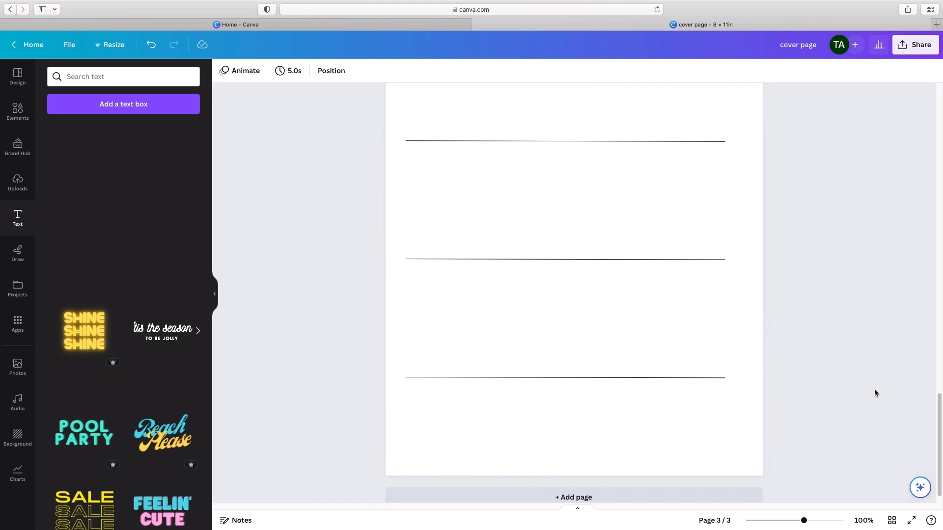
scroll(874, 389, up, 2)
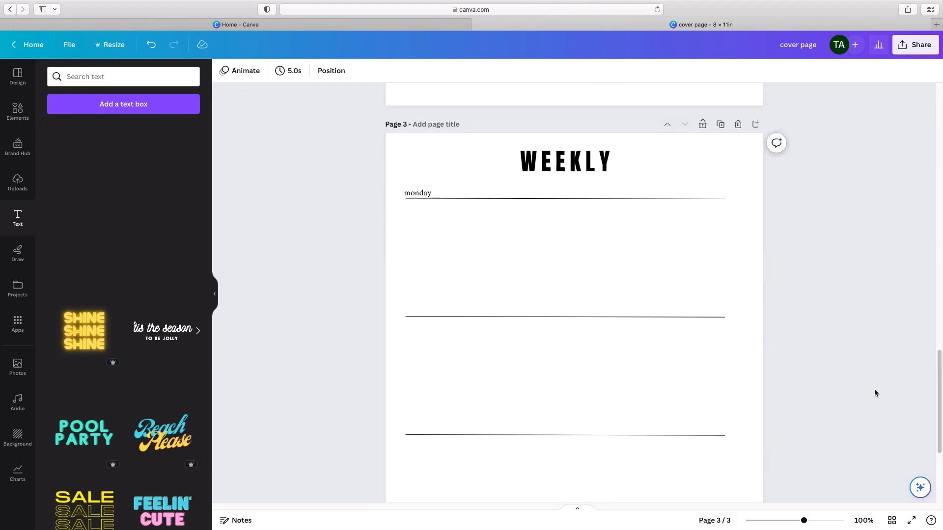
click(418, 192)
click(542, 216)
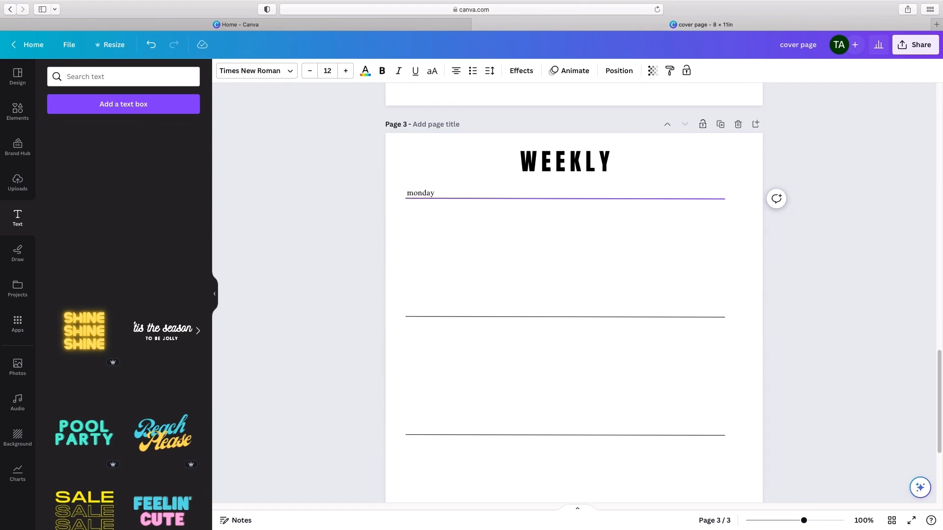
Step: Capitalize the first letter of the day label so it reads "Monday"
click(423, 192)
key(Delete)
text(M)
click(526, 233)
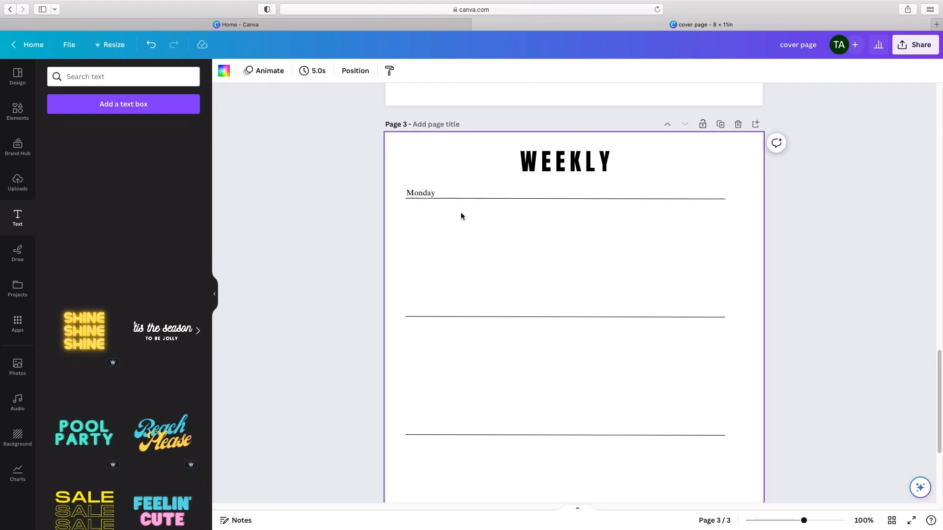
Step: Duplicate the "Monday" label and place the copy just above the start of the second line, aligned with the original
click(422, 192)
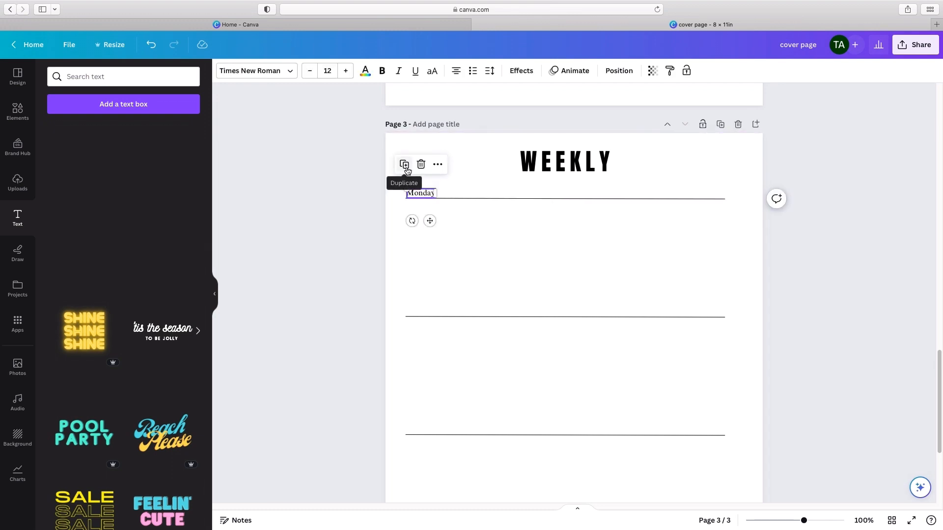
click(406, 167)
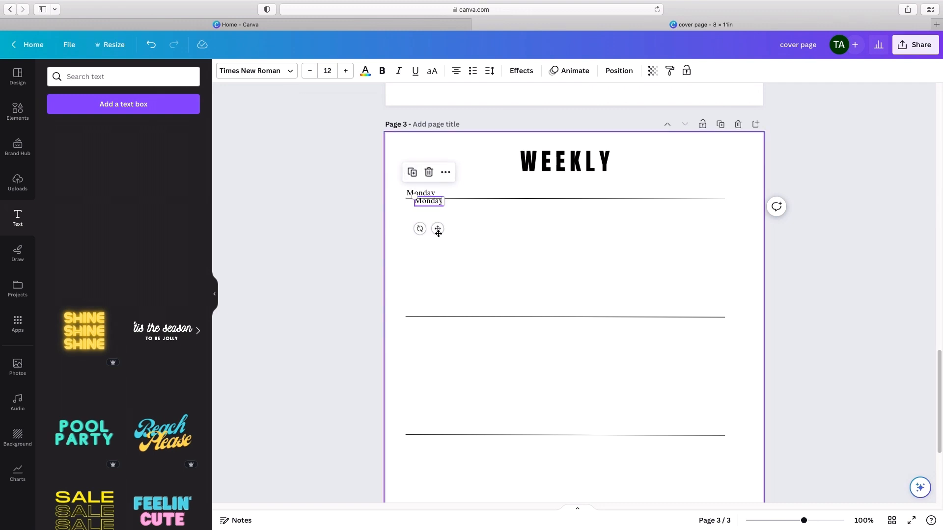
drag(434, 226, 431, 337)
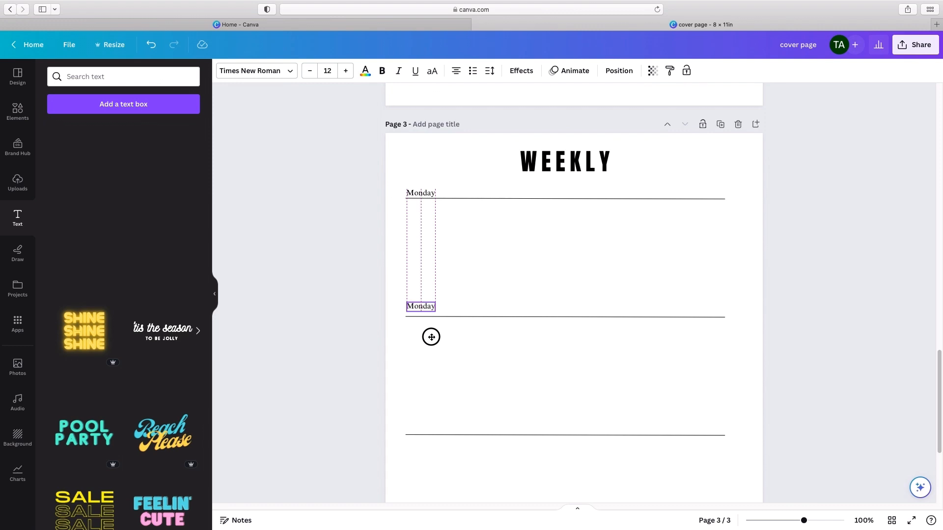
drag(431, 337, 431, 339)
click(497, 345)
Step: Change the text of the day label above the second line to "Tuesday"
click(412, 312)
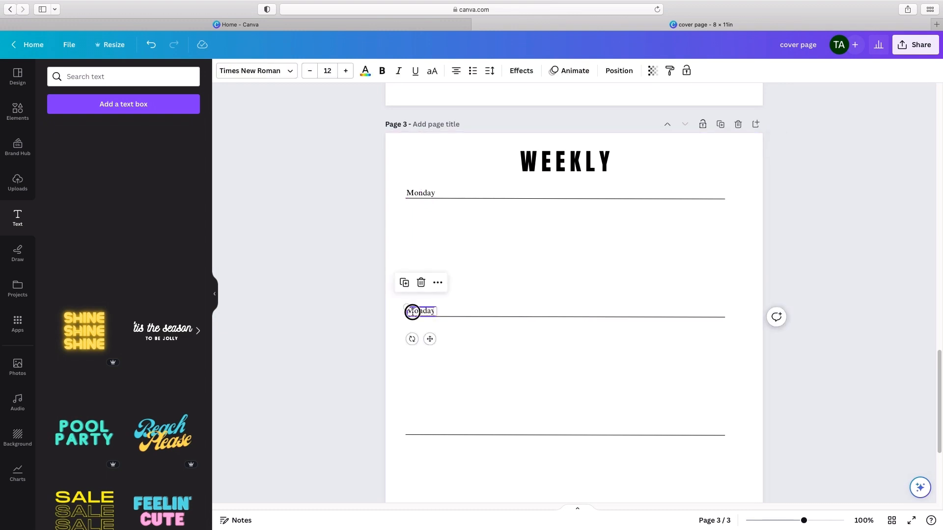
double_click(412, 313)
text(Tu)
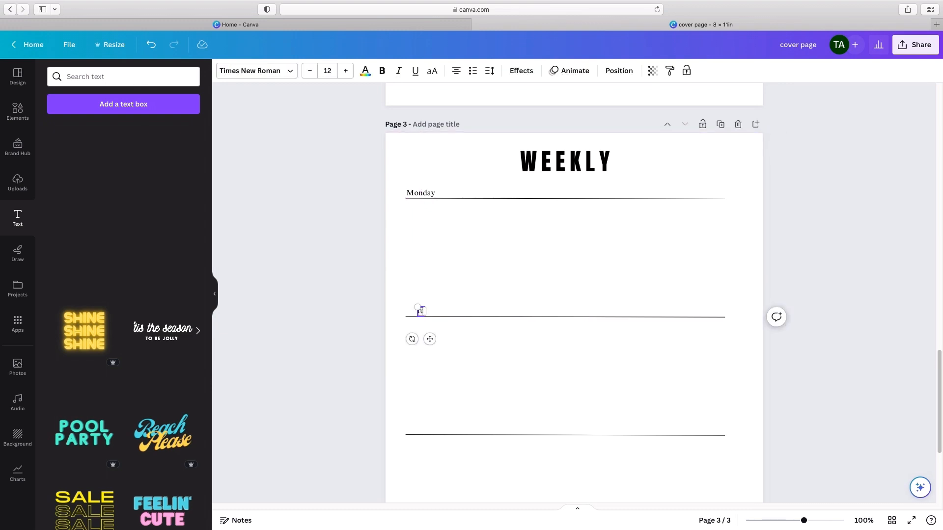
text(esday)
click(488, 356)
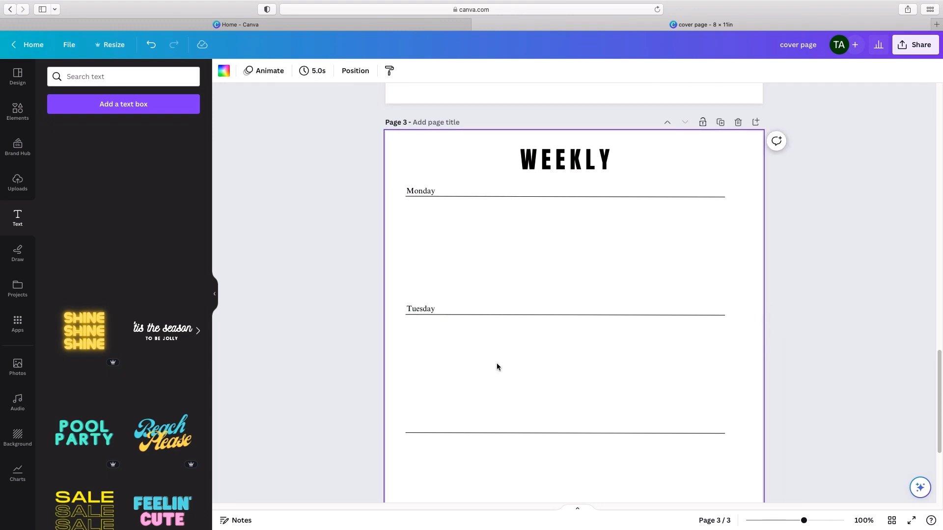
Step: Duplicate the "Tuesday" label and place the copy just above the start of the third line
scroll(496, 366, down, 1)
click(421, 296)
click(411, 276)
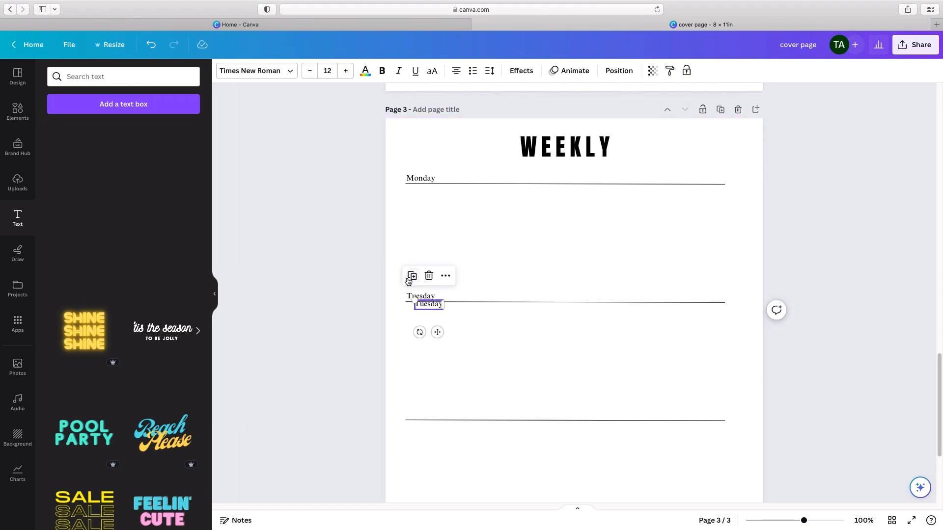
drag(437, 331, 431, 442)
Step: Change the text of the day label above the third line to "Wednesday"
double_click(427, 415)
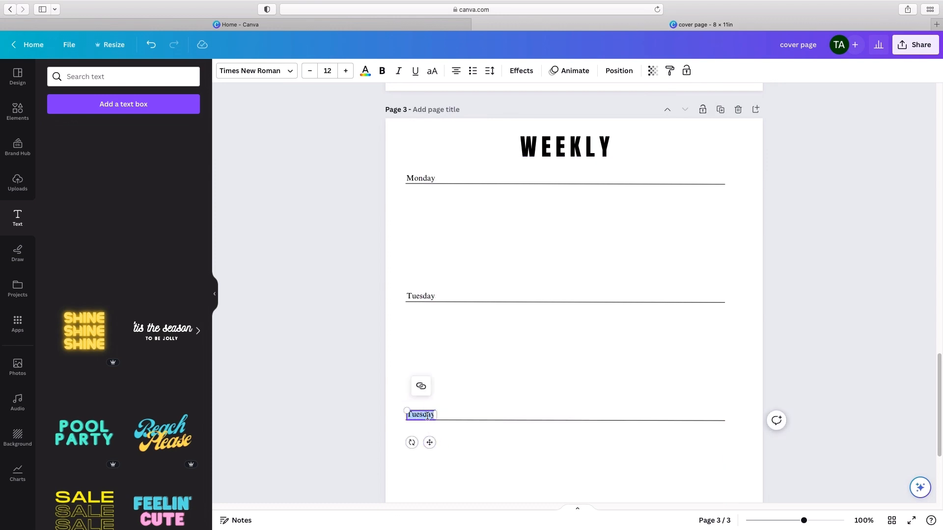
text(We)
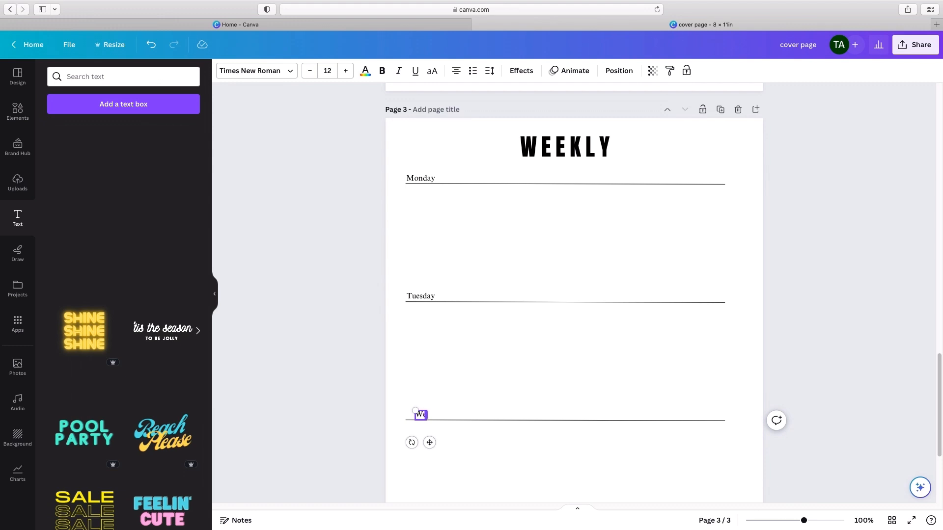
text(dnesday)
click(532, 361)
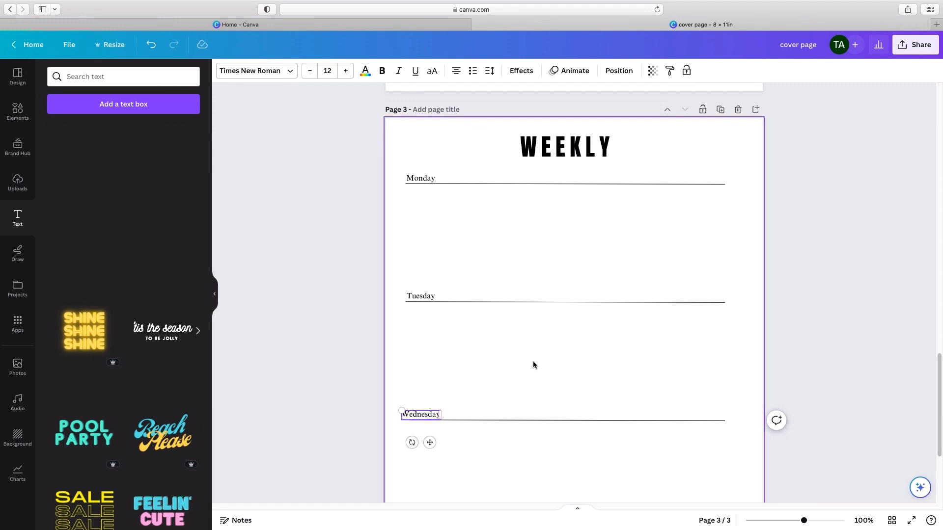
Step: Nudge the "Wednesday" label slightly right towards the start of its line
scroll(562, 372, down, 1)
click(425, 399)
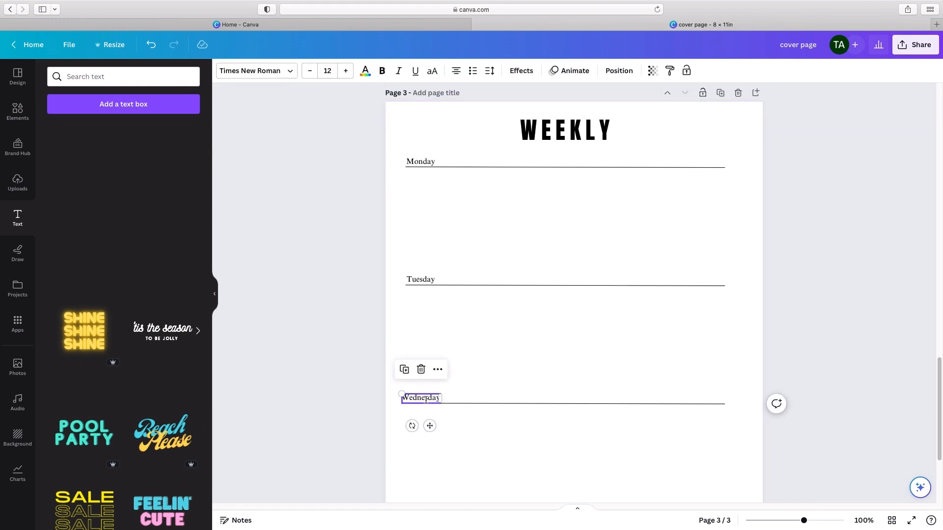
click(498, 361)
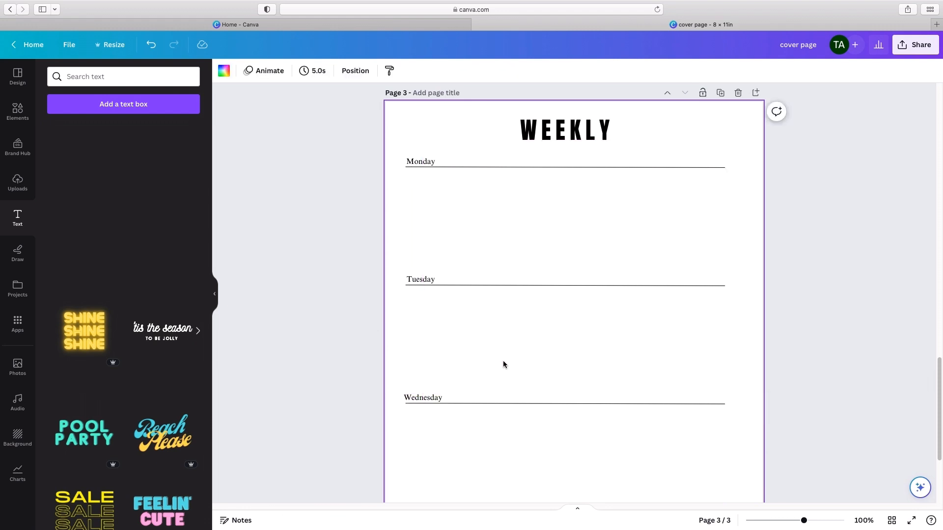
Step: Duplicate the "Wednesday" label and place the copy just above the start of the fourth line
scroll(528, 371, down, 3)
scroll(528, 371, up, 3)
scroll(538, 366, down, 3)
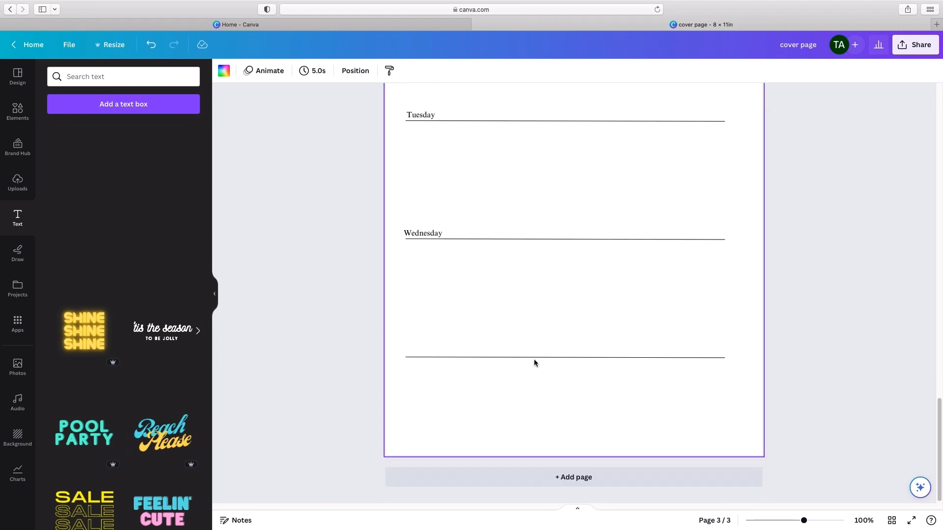
click(419, 230)
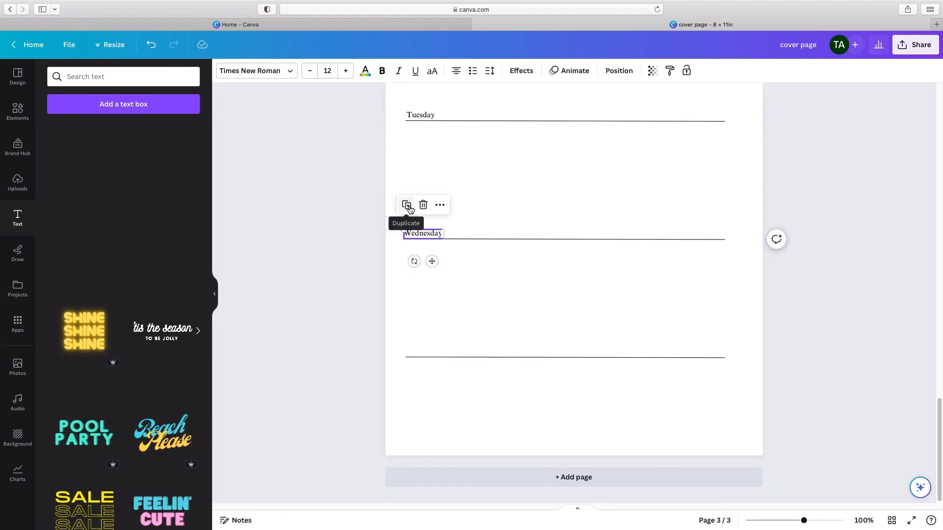
click(412, 212)
drag(439, 269, 433, 379)
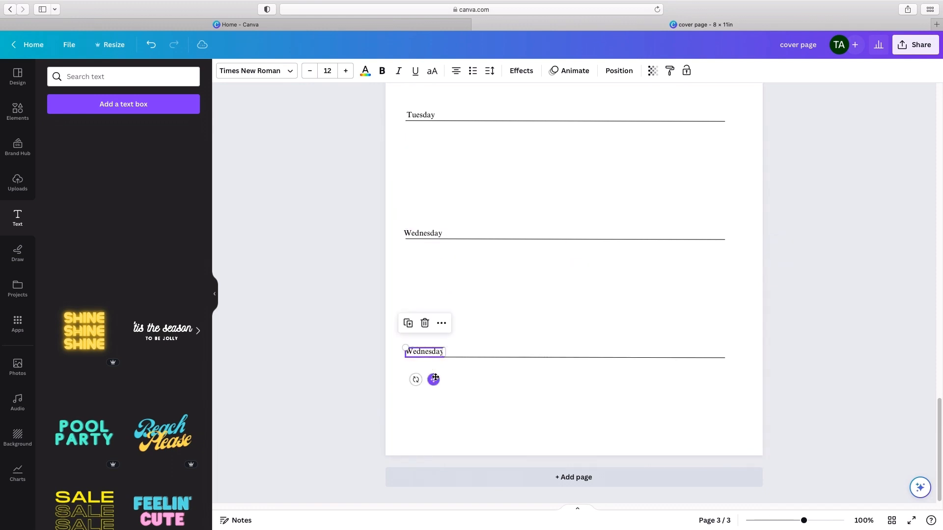
Step: Change the text of the day label above the fourth line to "Thursday"
double_click(430, 351)
text(Thursday)
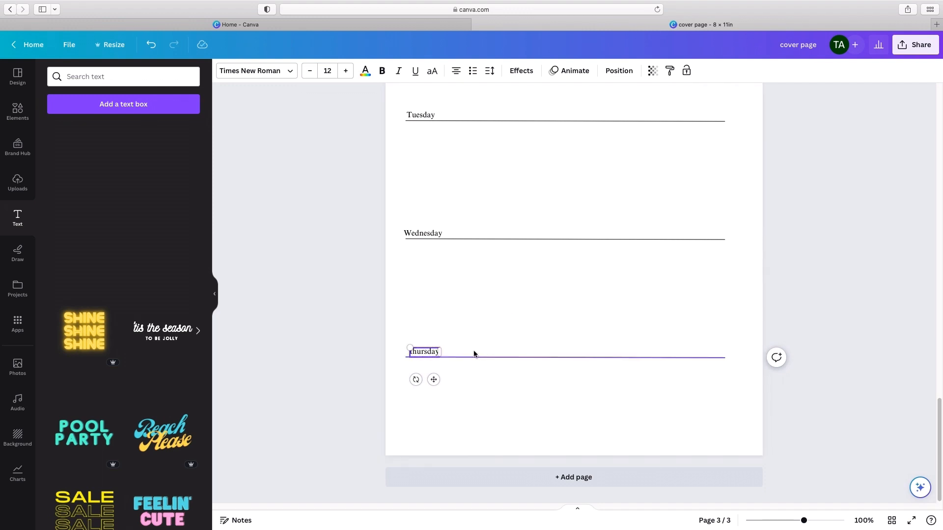
click(529, 293)
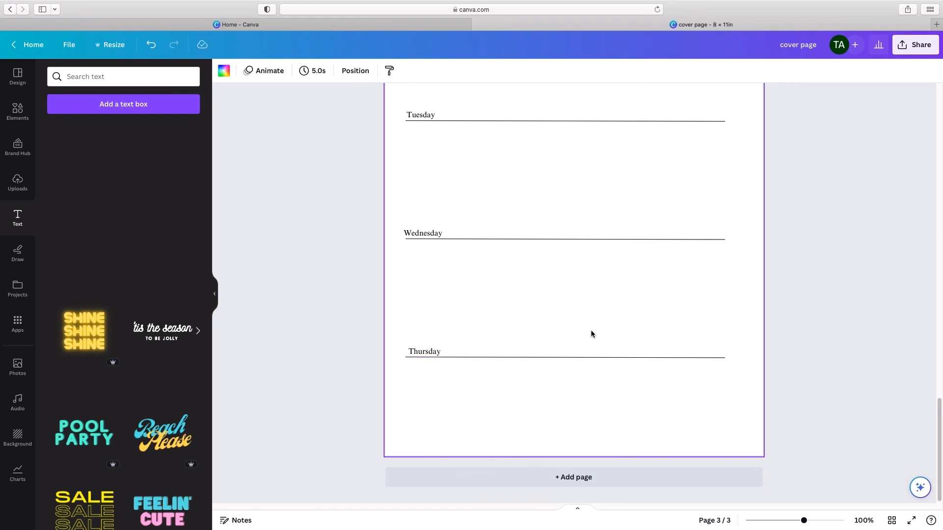
Step: Duplicate the finished WEEKLY page to create page 4
scroll(590, 332, up, 10)
scroll(591, 328, down, 10)
scroll(591, 328, up, 7)
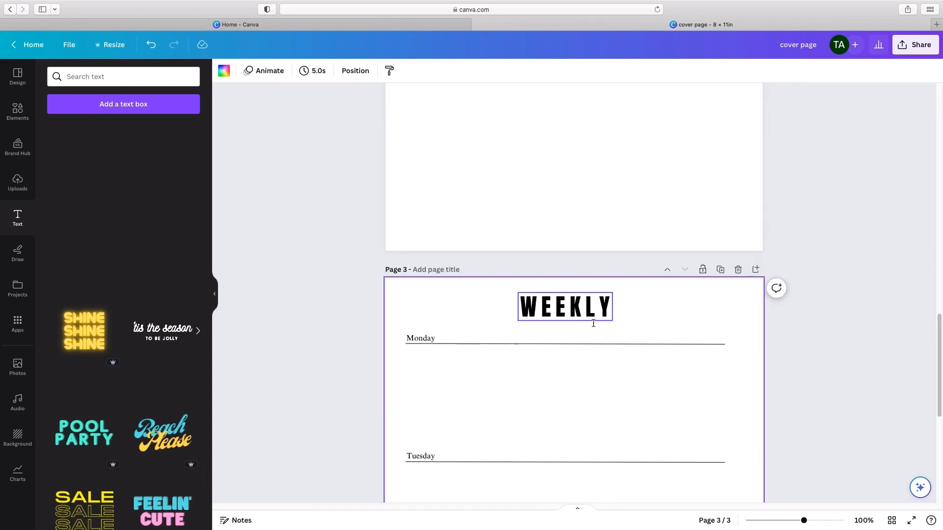
click(720, 270)
Step: Change the "WEEKLY" heading on page 4 to "SCHEDULE"
scroll(780, 318, down, 4)
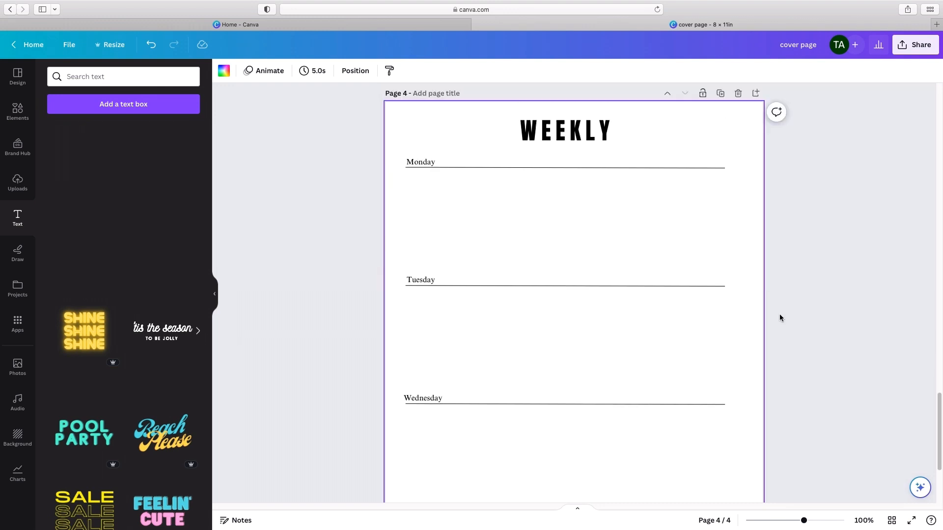
scroll(780, 318, down, 3)
scroll(781, 317, up, 5)
click(576, 232)
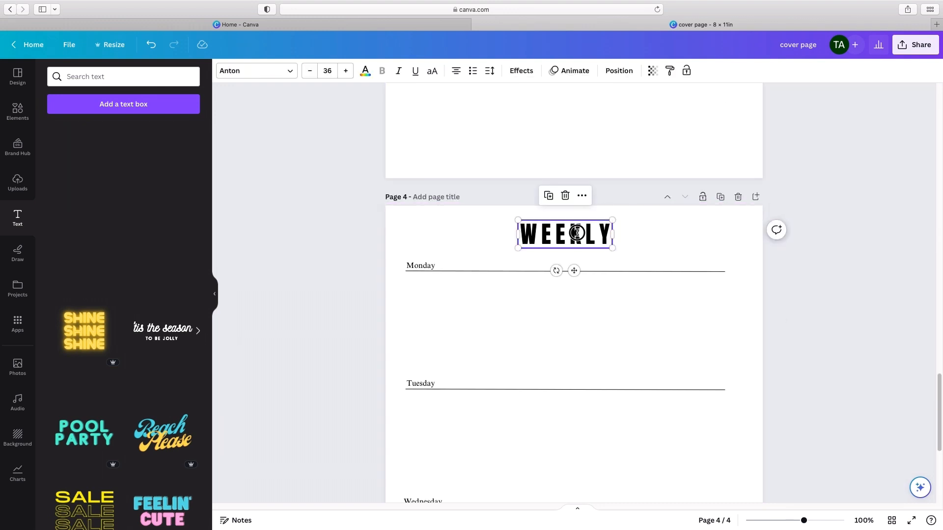
double_click(576, 233)
text(SCHEDULE)
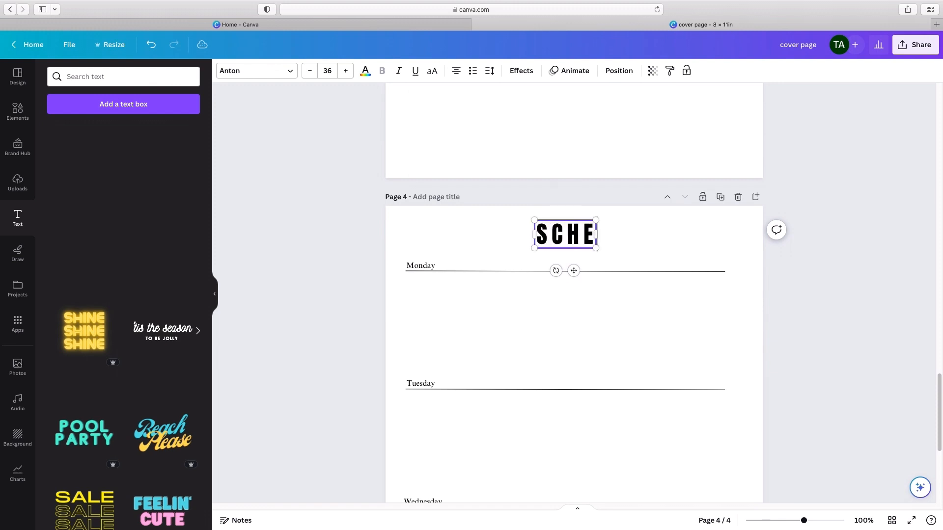
click(820, 316)
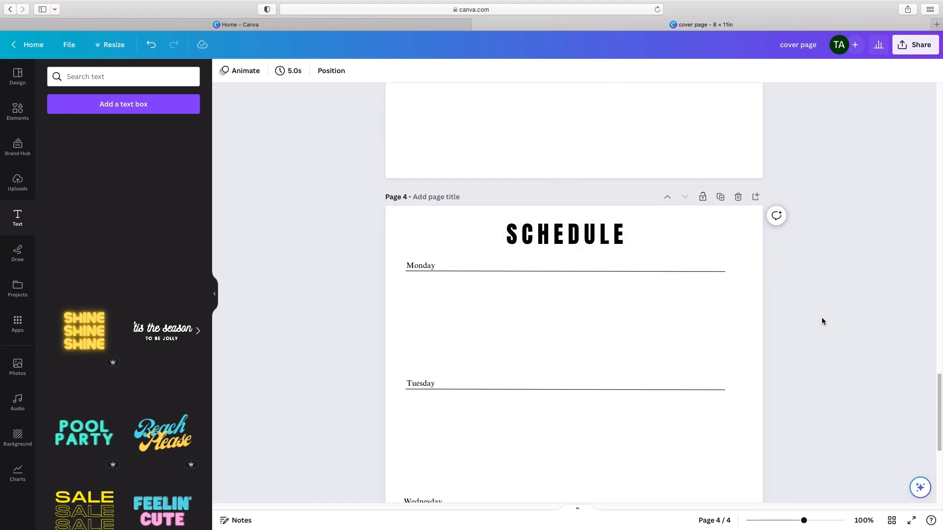
Step: Change the "Monday" label above the first line on the SCHEDULE page to "Friday"
click(423, 266)
double_click(423, 265)
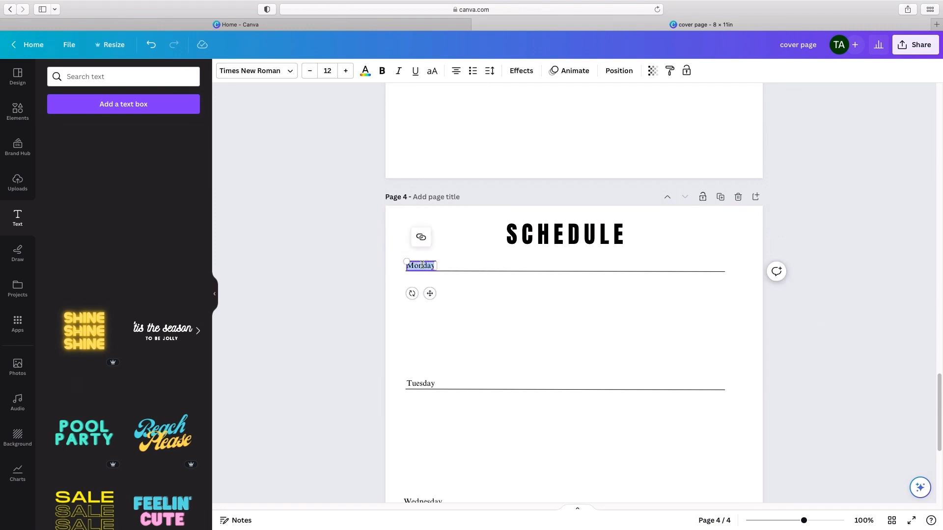
text(FRIDAY)
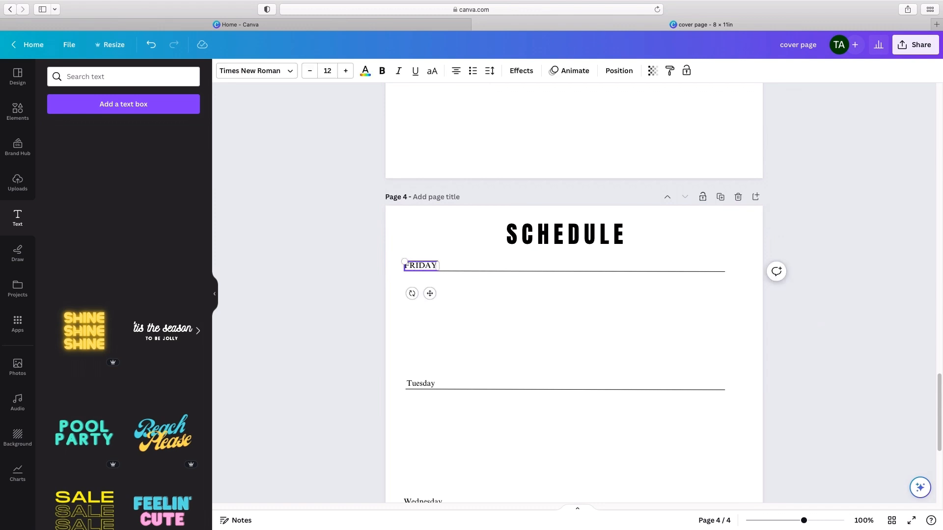
key(BackSpace)
key(BackSpace)
key(BackSpace)
key(BackSpace)
key(BackSpace)
key(BackSpace)
text(Friday)
click(444, 322)
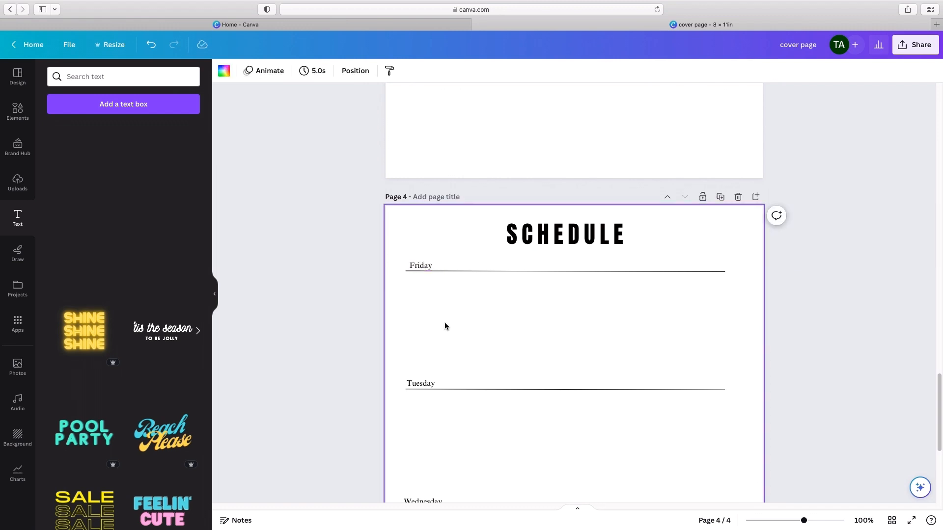
Step: Move the "Friday" label slightly left so it lines up with the start of its line
click(422, 266)
drag(432, 291, 427, 292)
click(553, 440)
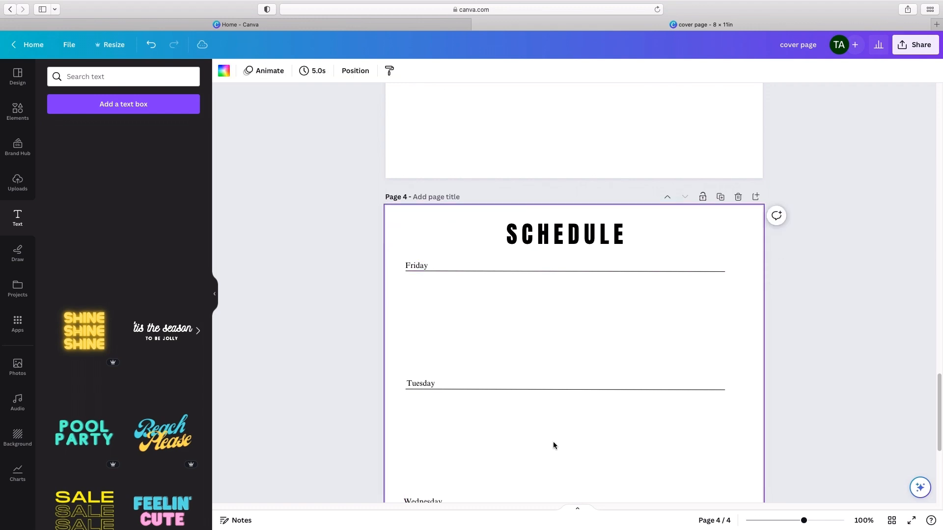
Step: Change the "Tuesday" label above the second line on the SCHEDULE page to "Saturday"
double_click(420, 384)
text(Saturday)
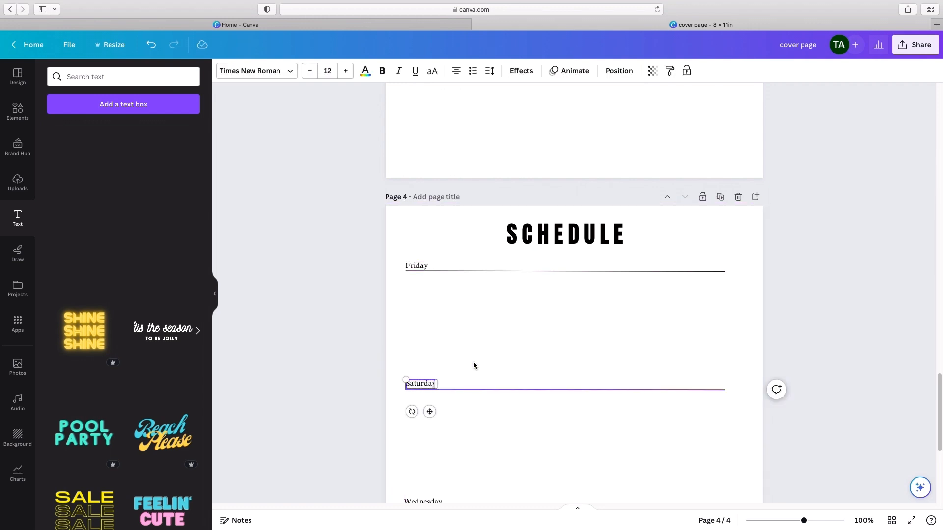
click(526, 324)
Step: Change the "Wednesday" label above the third line on the SCHEDULE page to "Sunday"
scroll(526, 320, down, 5)
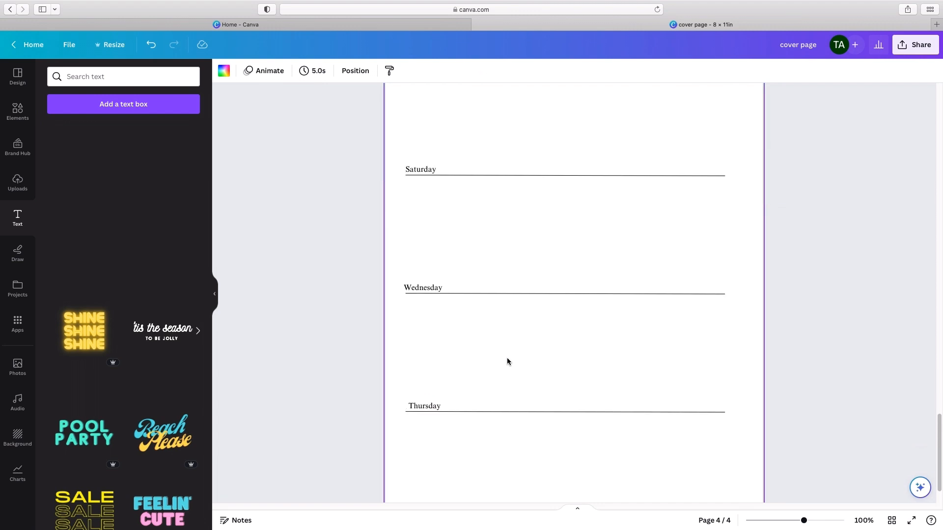
double_click(416, 286)
text(Sunday)
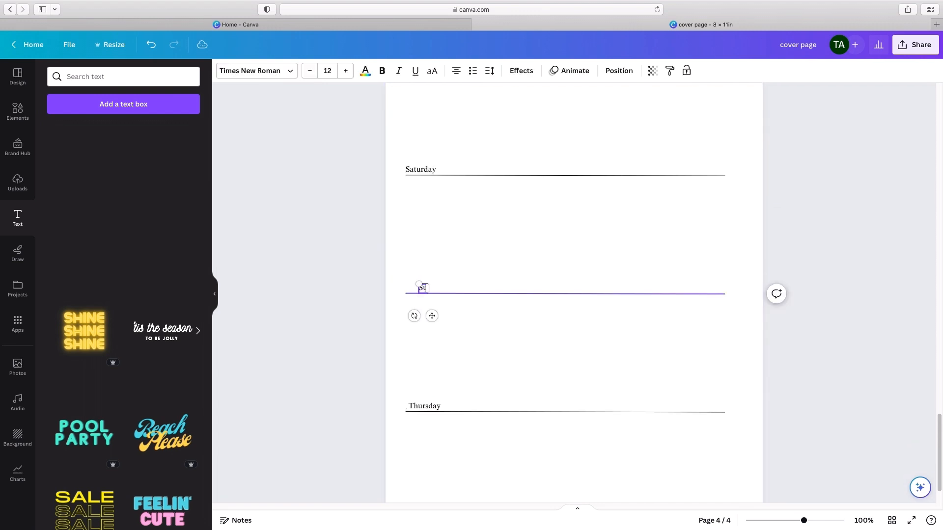
click(475, 294)
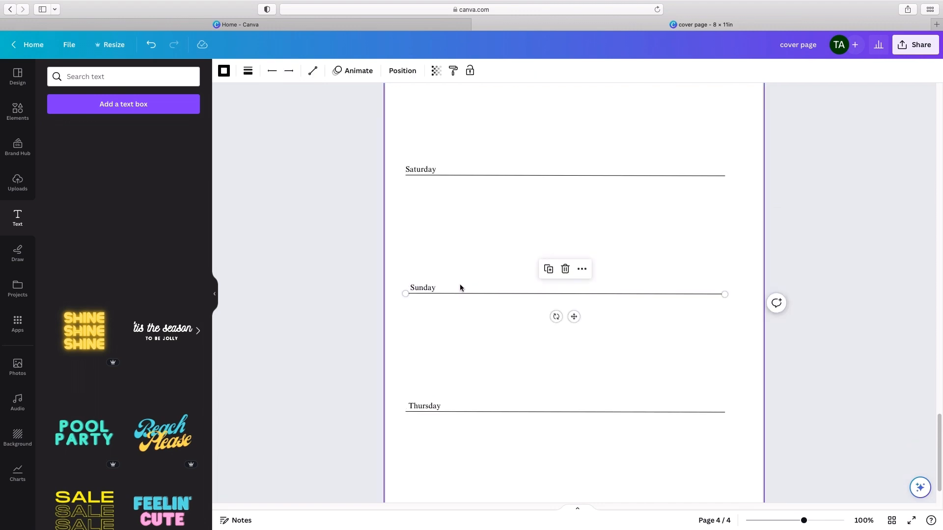
Step: Move the "Sunday" label slightly left so it lines up with the start of its line
click(424, 288)
drag(433, 316, 427, 314)
click(523, 317)
Step: Delete the "Thursday" label and the fourth line beneath it from the SCHEDULE page
scroll(521, 325, down, 2)
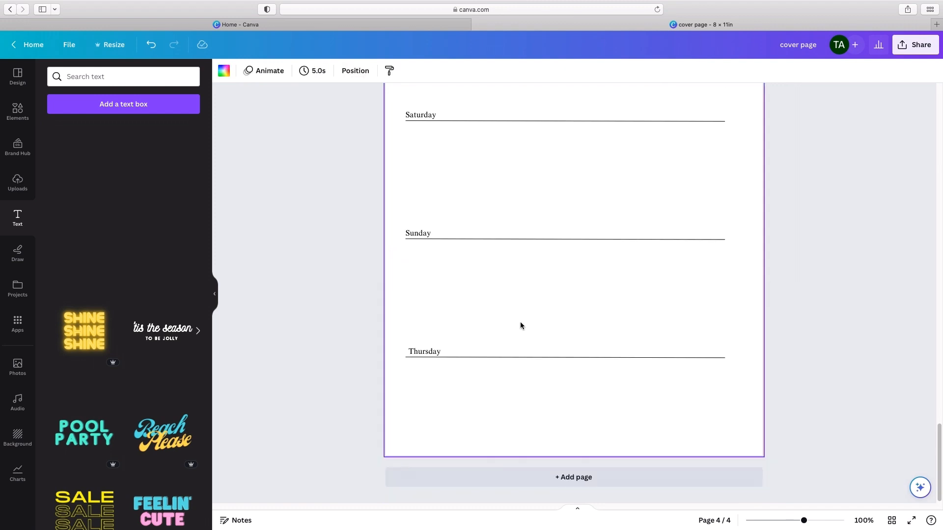
click(414, 353)
key(Delete)
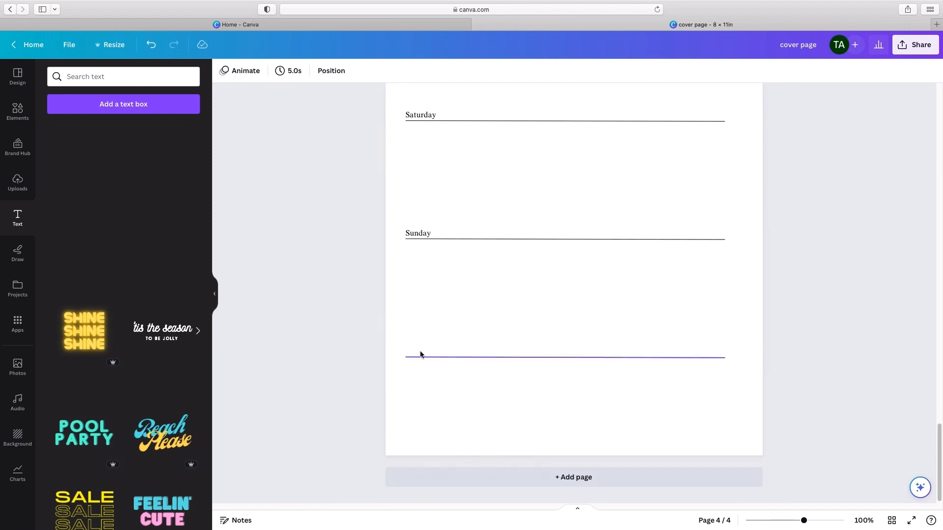
click(424, 357)
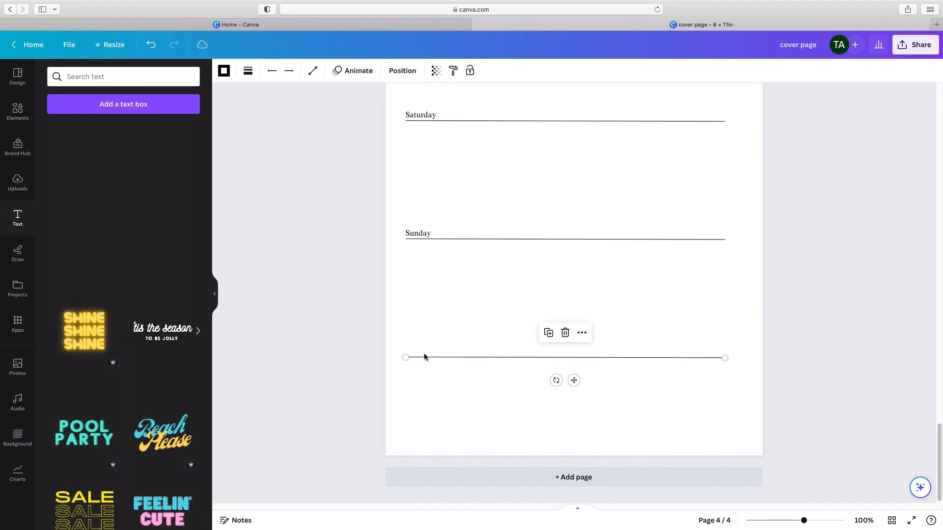
click(564, 333)
click(579, 335)
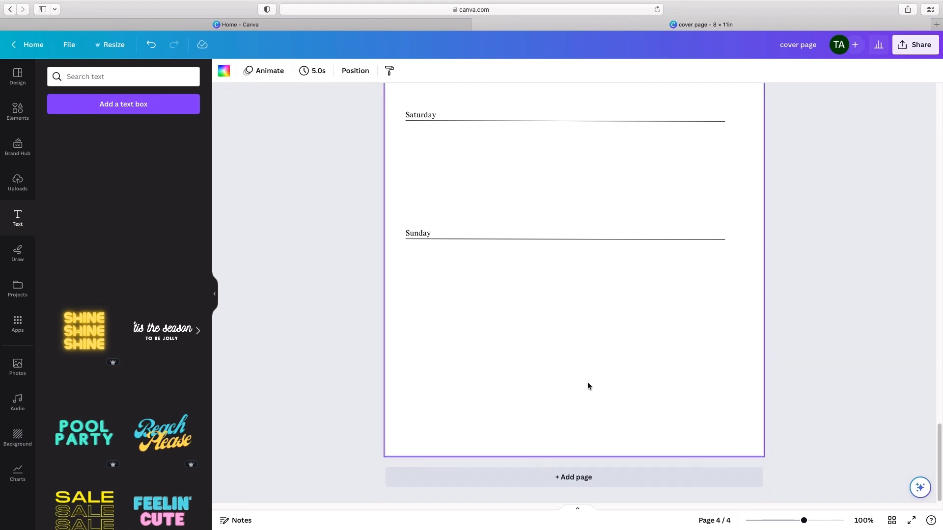
Step: Move the "Sunday" label on the SCHEDULE page up onto the Saturday line, towards its right end
scroll(587, 382, up, 10)
scroll(587, 382, down, 6)
click(347, 301)
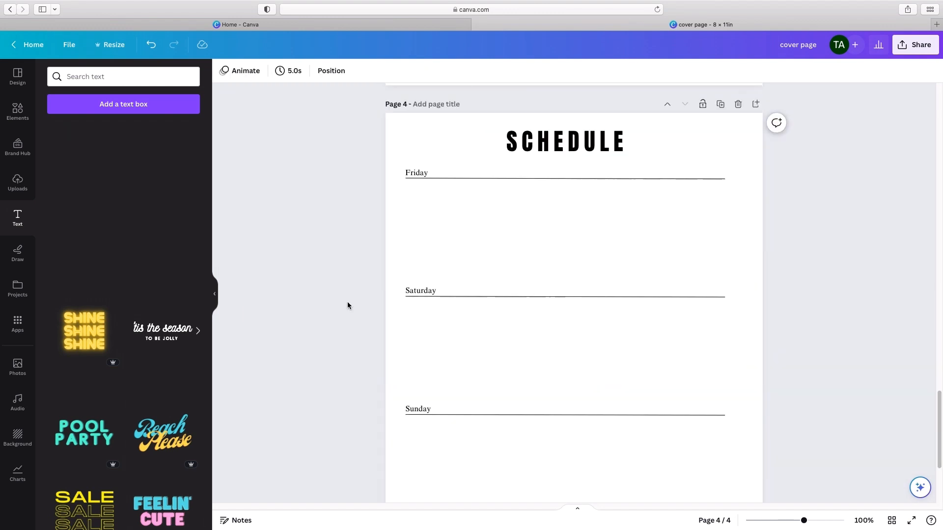
click(475, 296)
click(409, 407)
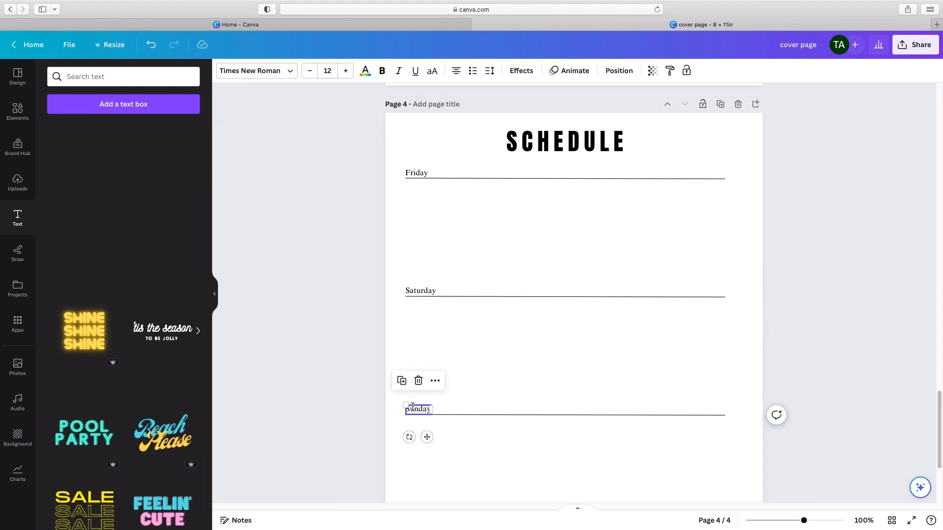
drag(427, 436, 669, 317)
click(689, 338)
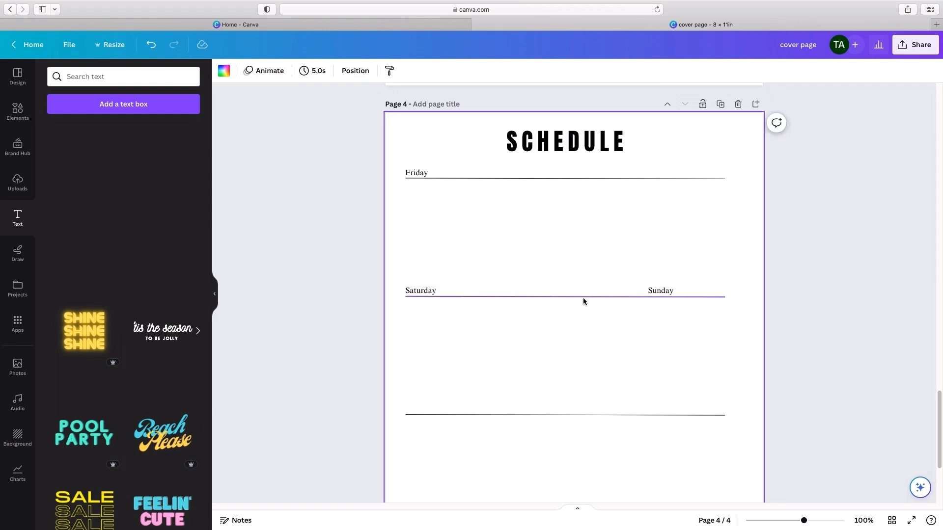
Step: Rotate the third horizontal line to vertical and place it beneath the middle of the Saturday–Sunday line
click(540, 414)
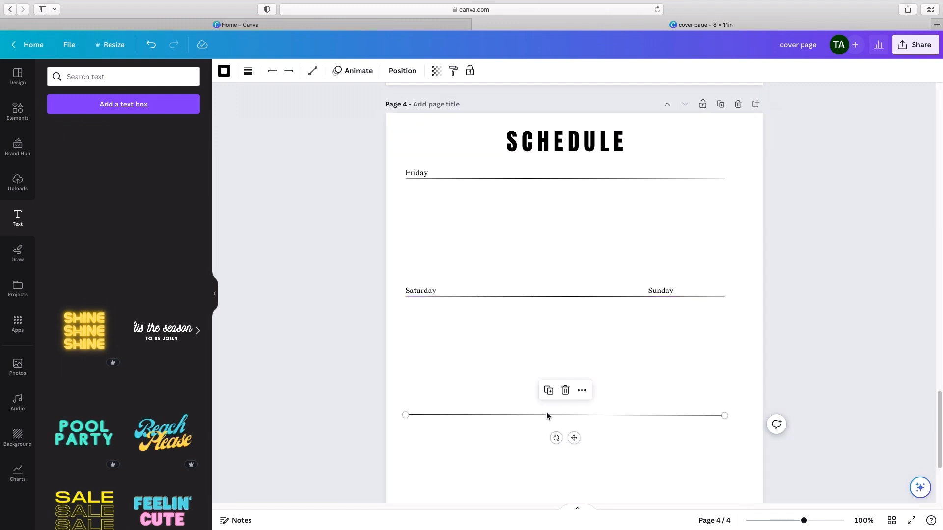
drag(556, 438, 625, 423)
scroll(628, 407, down, 4)
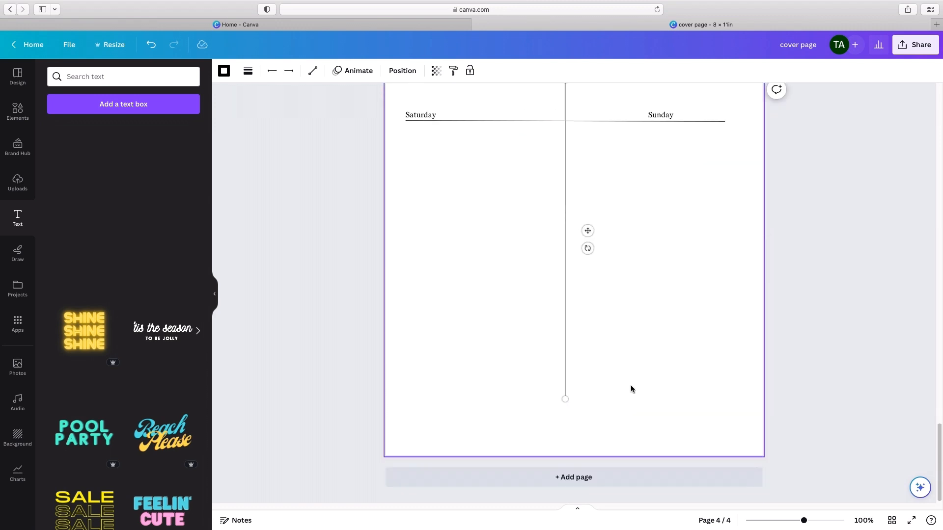
drag(587, 230, 588, 272)
click(647, 356)
Step: Shorten the vertical divider from its lower end to about half its length
click(564, 433)
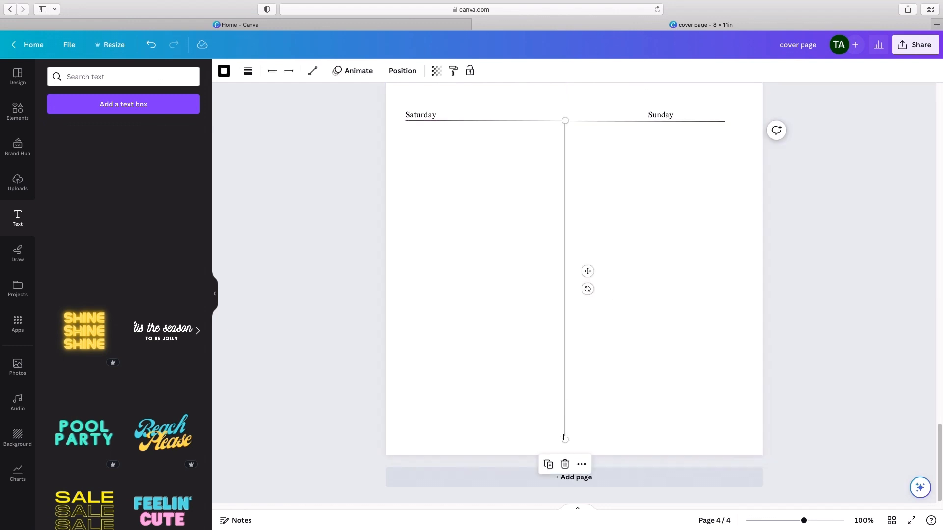
drag(563, 437, 562, 281)
click(756, 392)
Step: Move the "Sunday" label right so it ends flush with the right end of its line
scroll(756, 393, up, 1)
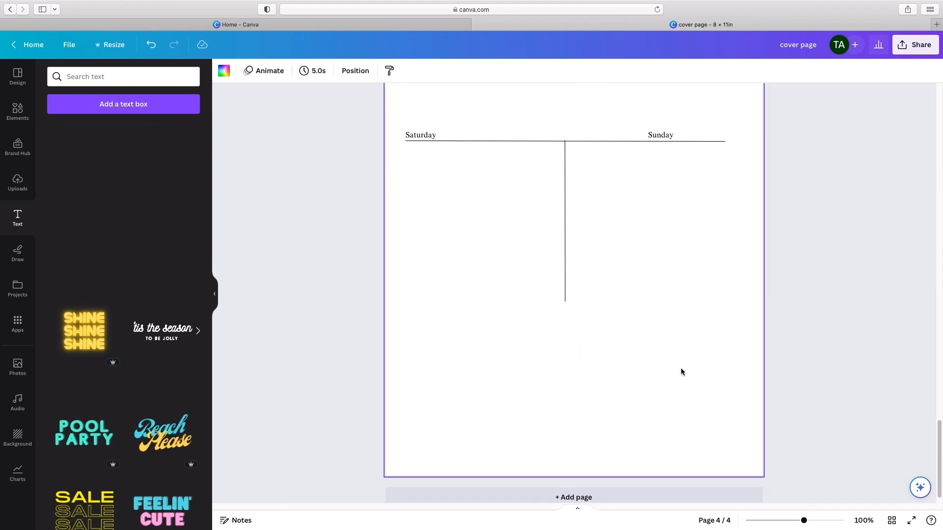
scroll(681, 372, up, 4)
click(665, 315)
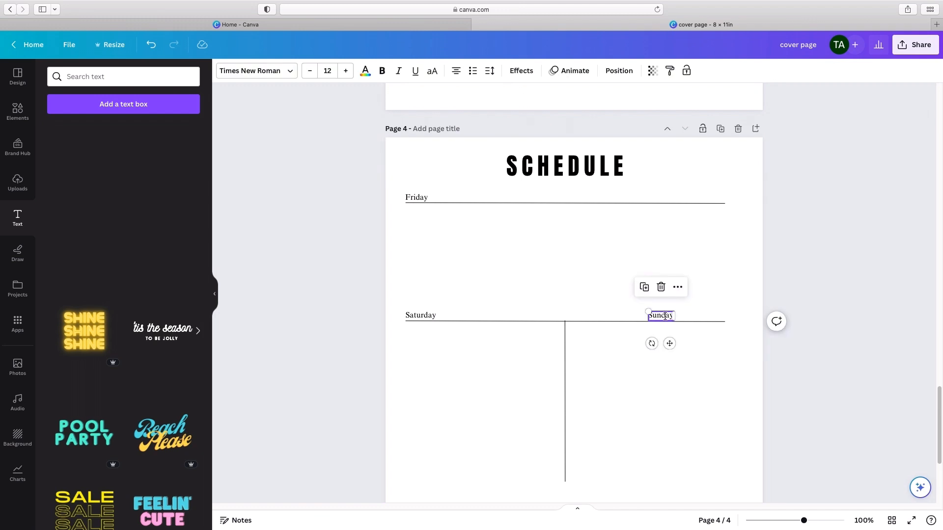
drag(669, 340, 722, 341)
click(699, 403)
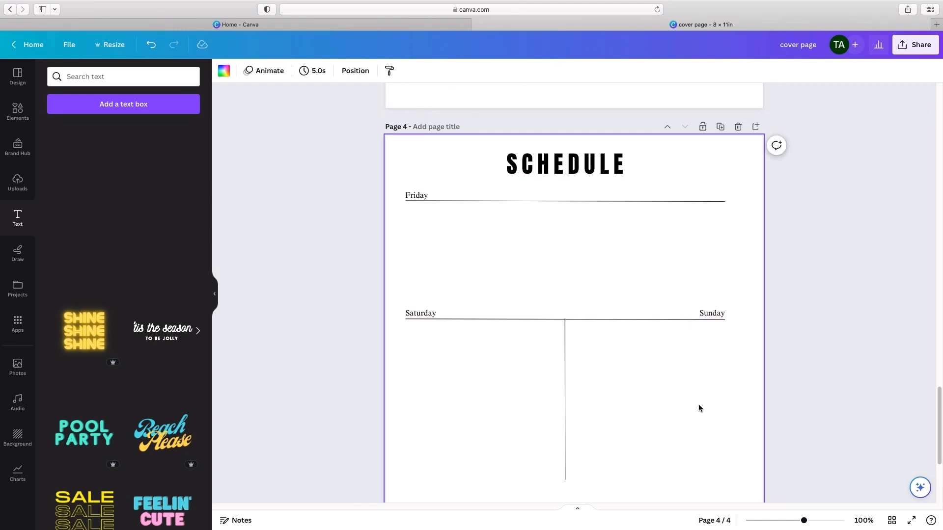
Step: Duplicate the Saturday–Sunday line and place the copy across the lower end of the vertical divider
scroll(698, 405, down, 3)
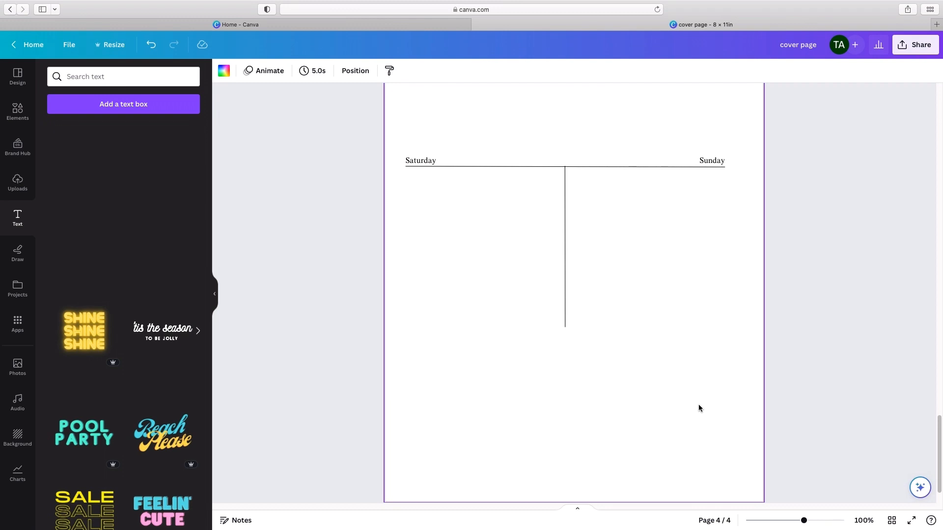
scroll(699, 405, up, 5)
scroll(701, 405, down, 4)
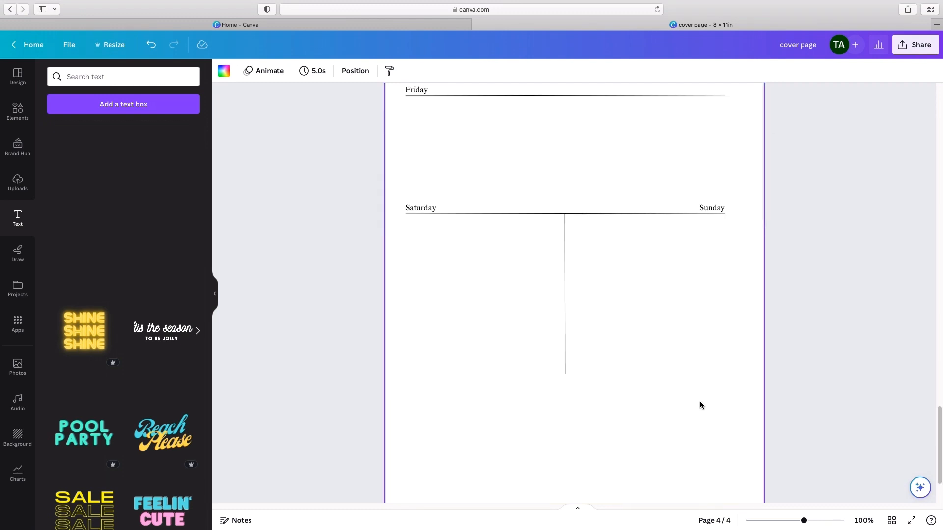
scroll(700, 404, down, 1)
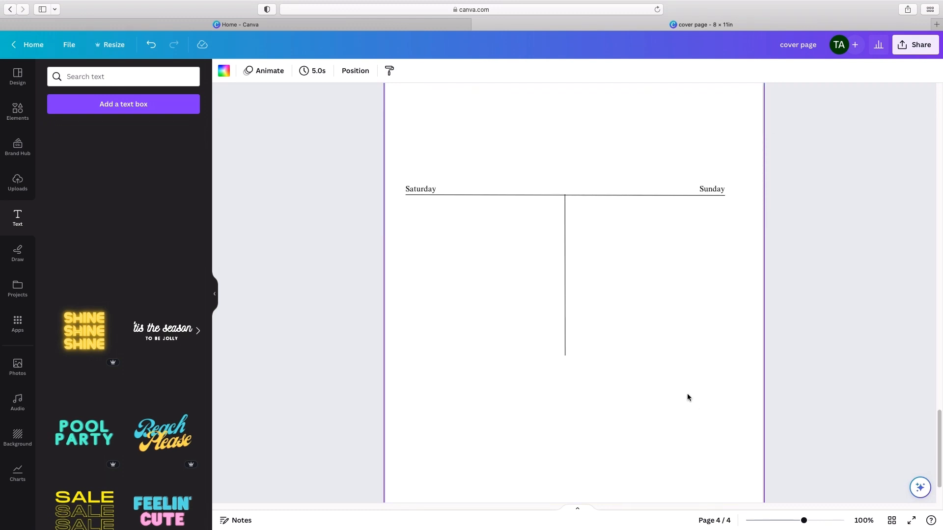
click(466, 199)
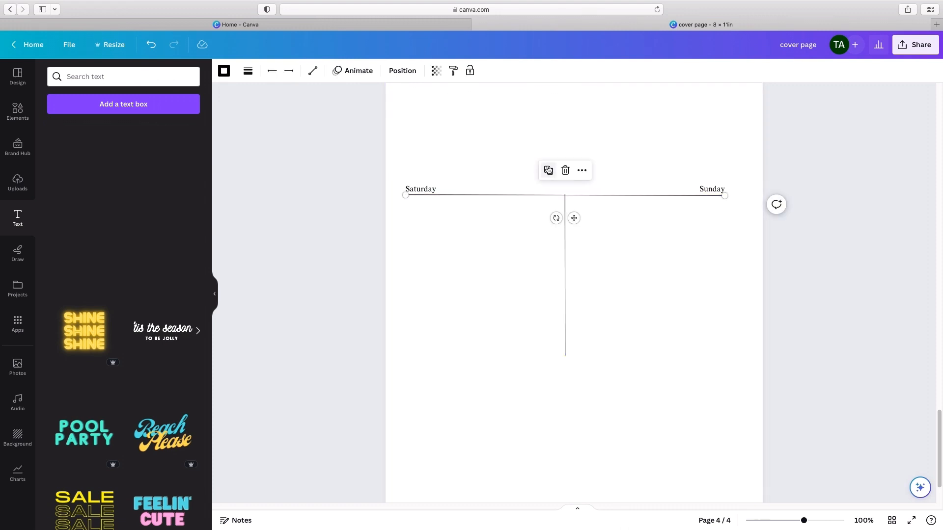
click(548, 170)
drag(581, 228, 576, 379)
click(643, 406)
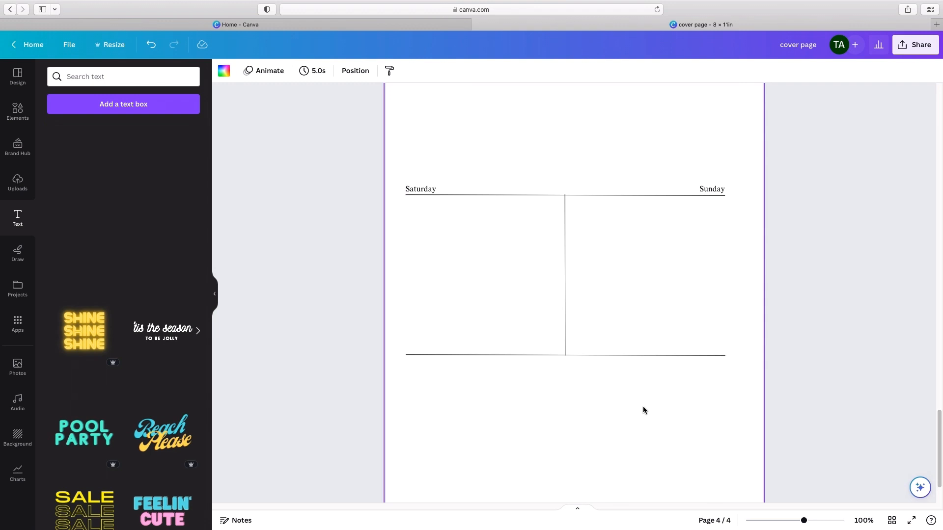
Step: Add a text box reading "TO DO LIST" and center it just below the lowest horizontal line
scroll(643, 406, up, 3)
scroll(643, 407, down, 5)
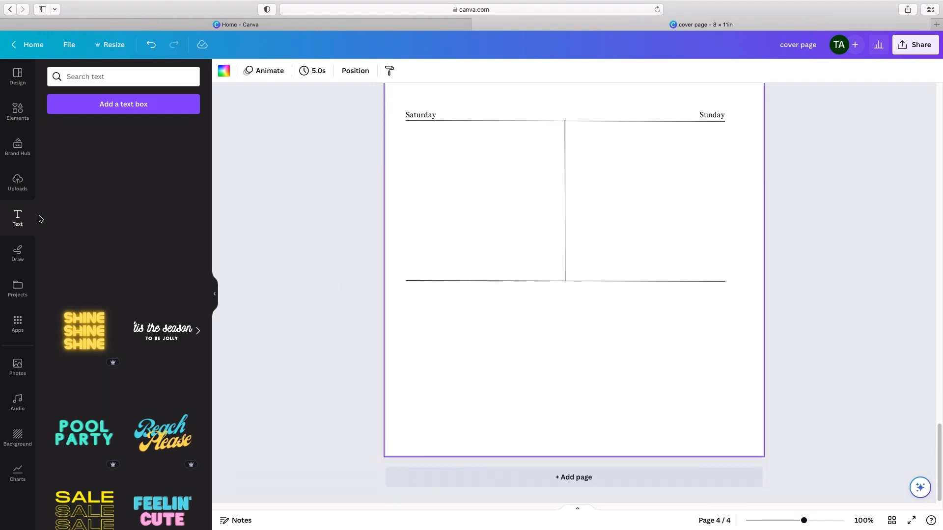
click(68, 109)
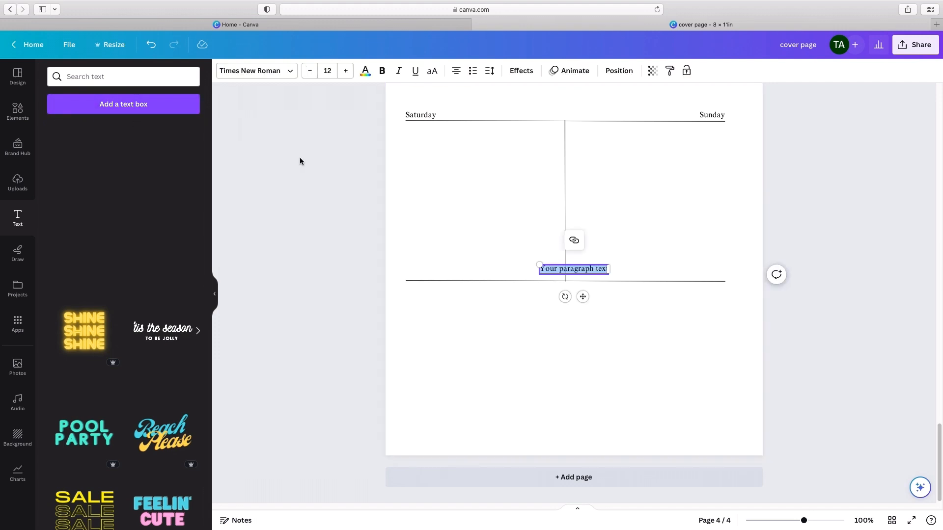
text(TO DO LIST)
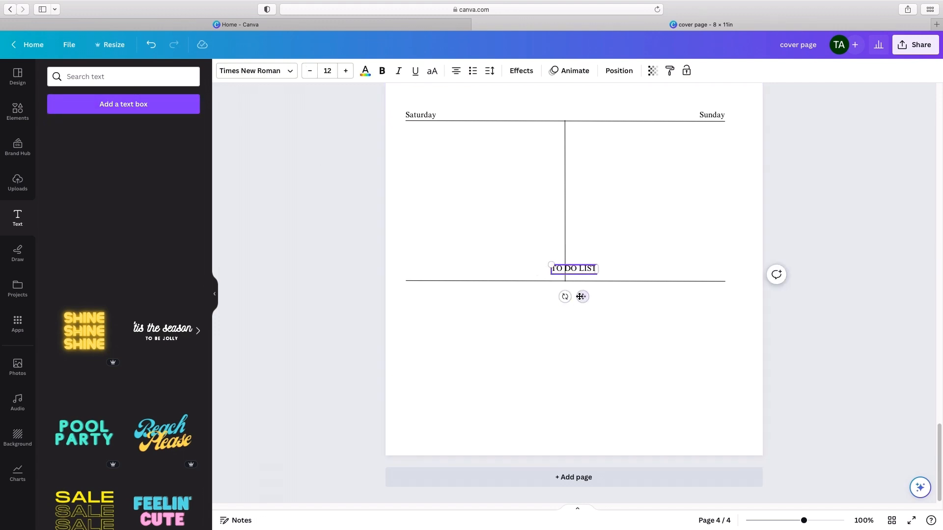
drag(582, 297, 577, 321)
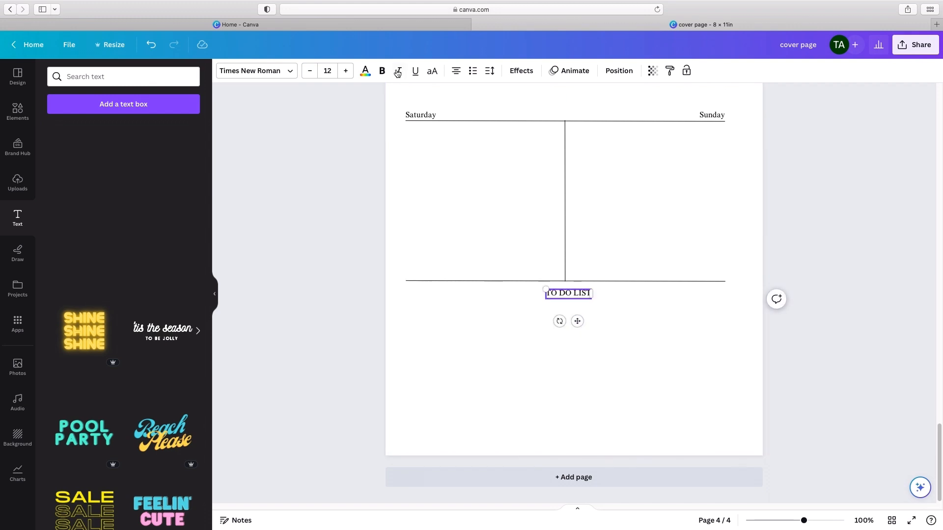
Step: Change the font of the "TO DO LIST" heading to Anton
click(259, 72)
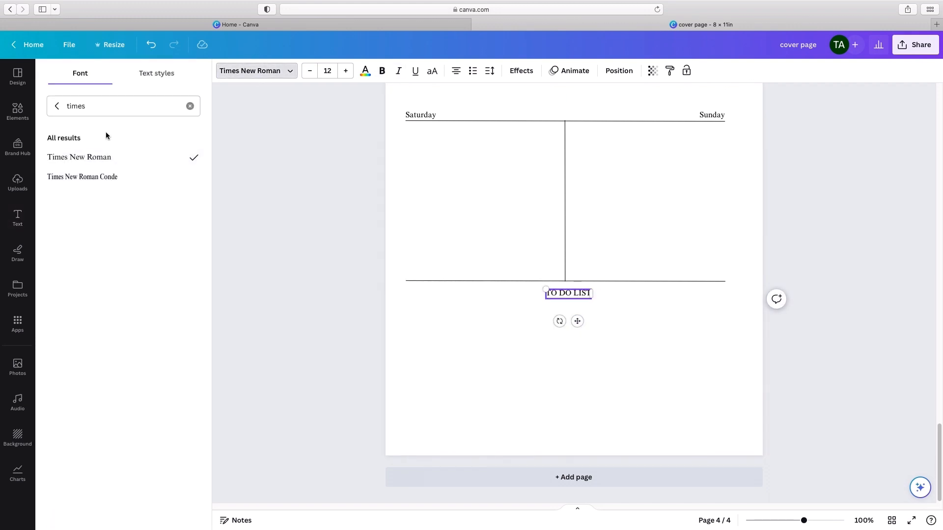
click(57, 104)
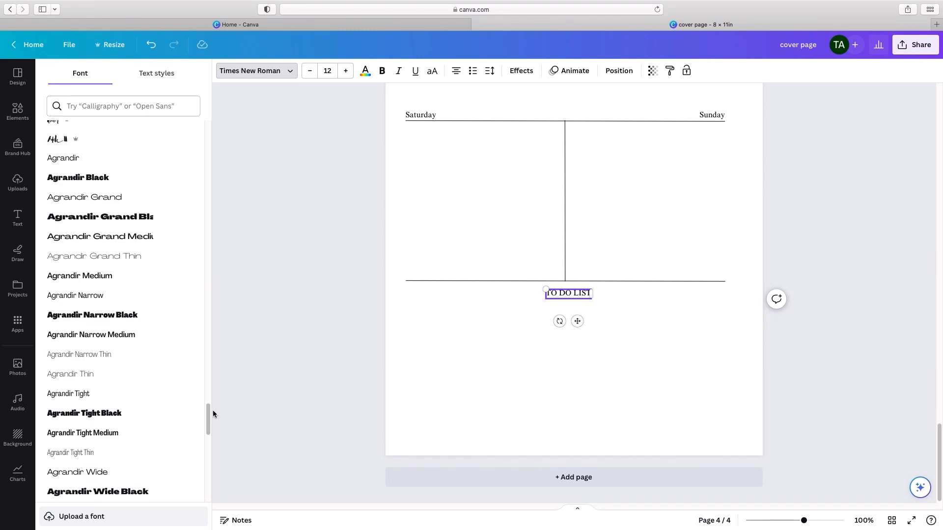
drag(213, 413, 210, 99)
click(56, 156)
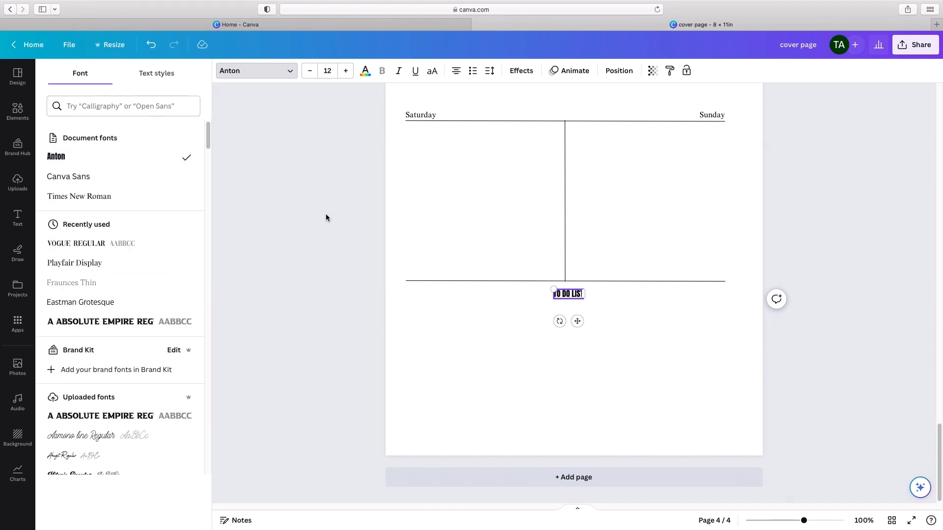
click(328, 216)
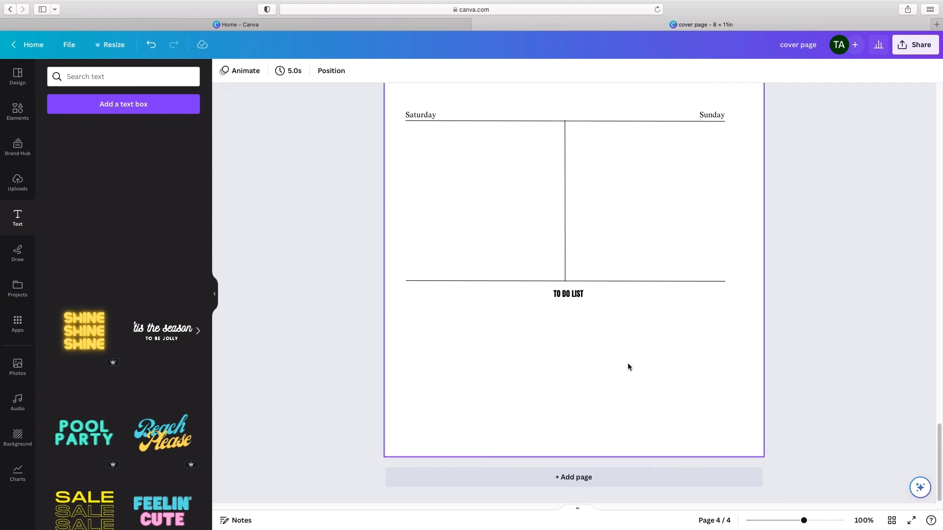
Step: Add a circle shape and place it below the "TO DO LIST" heading at the page's left side
click(16, 116)
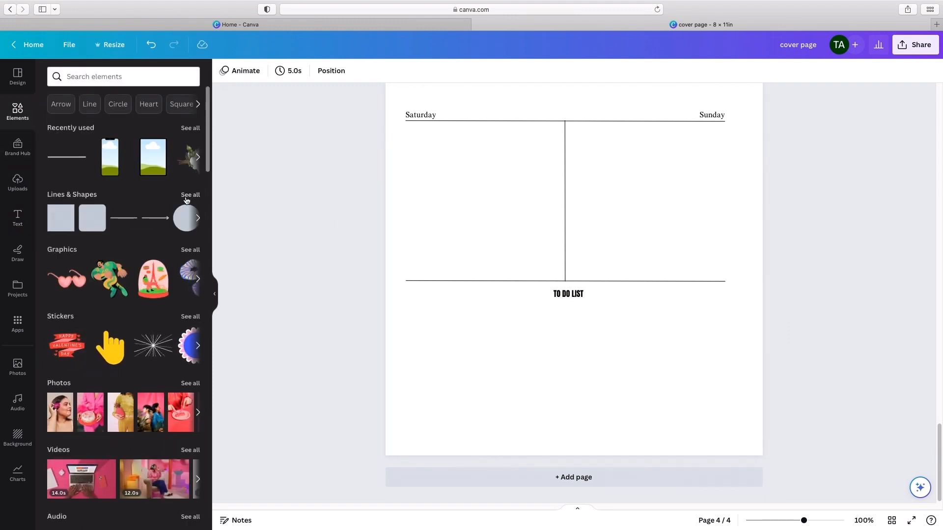
click(187, 199)
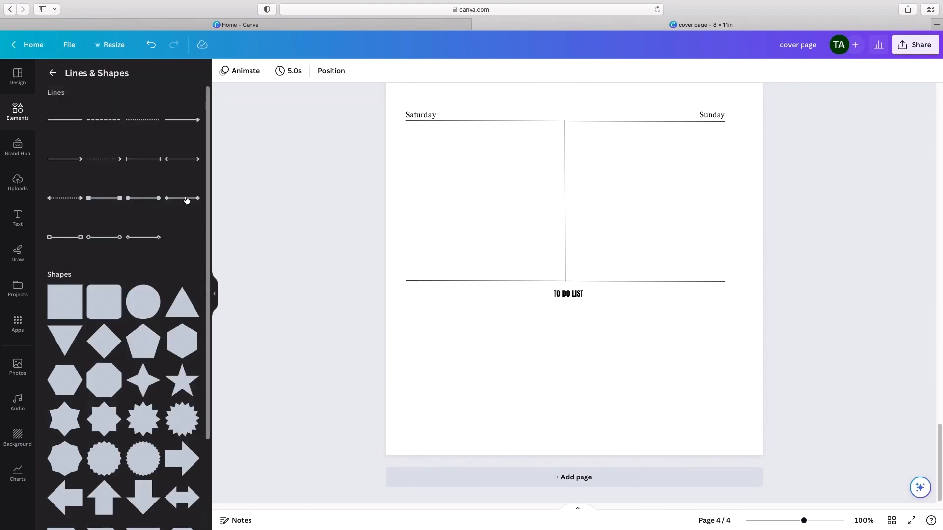
scroll(160, 284, down, 3)
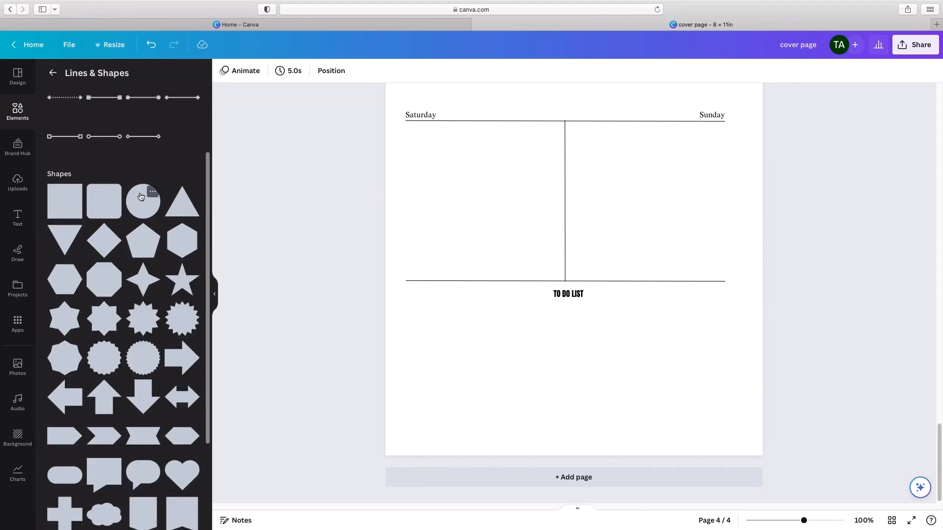
click(140, 196)
drag(591, 219, 481, 363)
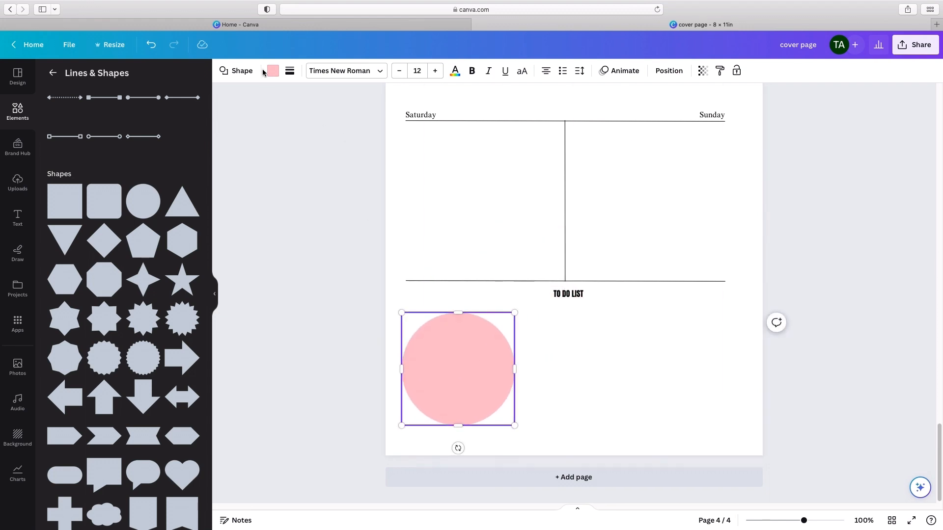
Step: Give the circle a solid border of weight 1 and a white fill
click(290, 70)
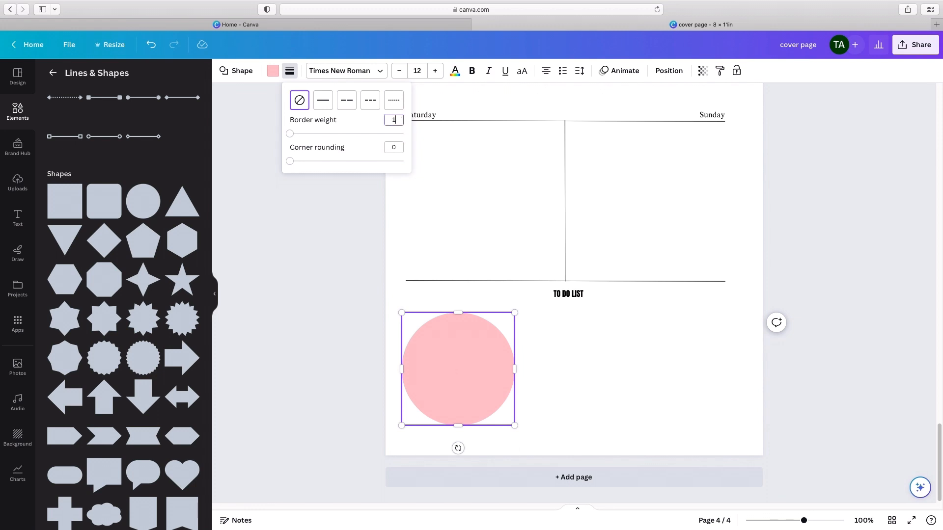
key(Return)
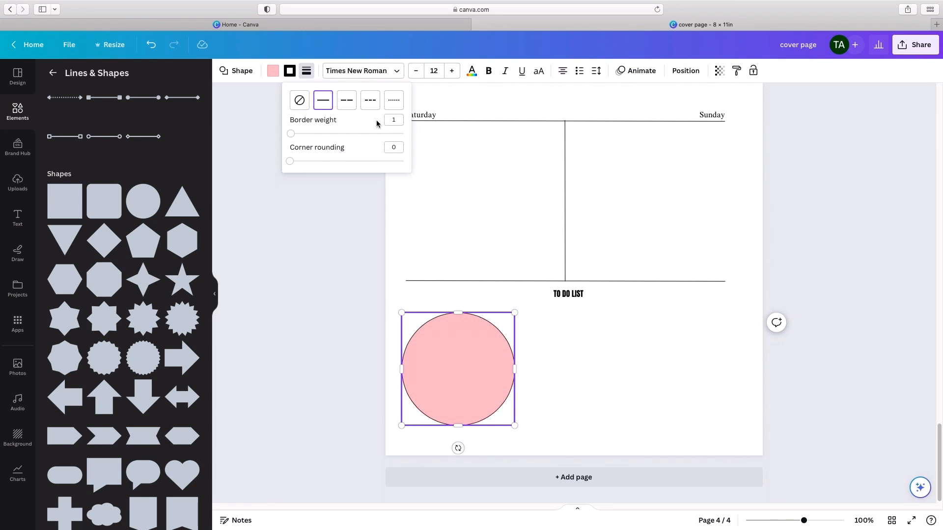
click(272, 71)
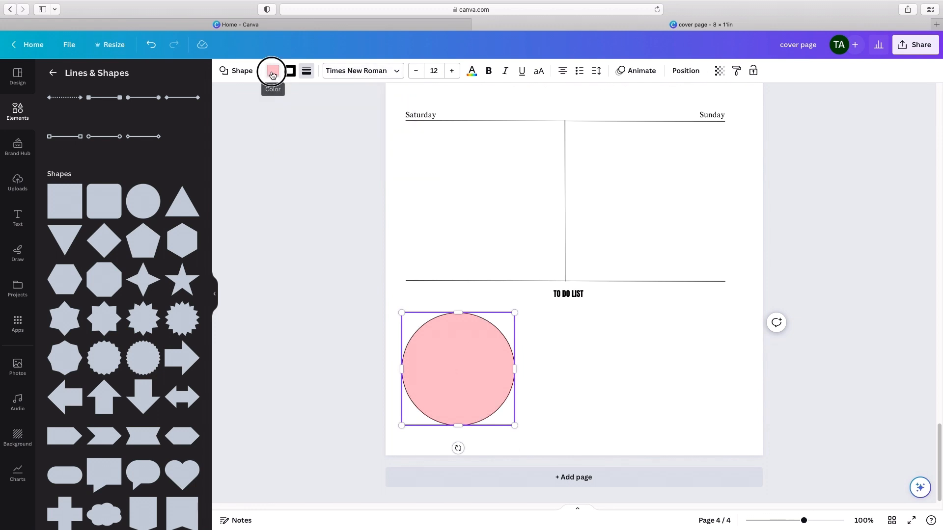
click(189, 130)
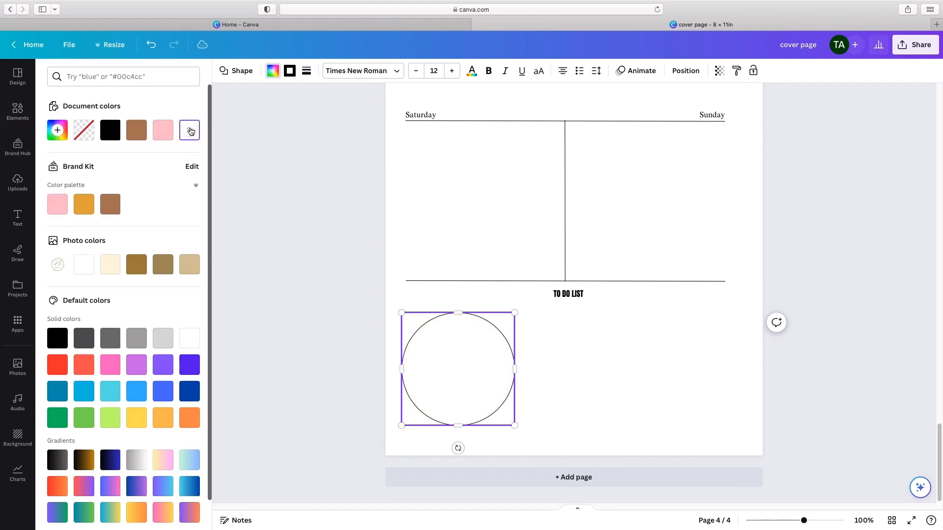
click(331, 229)
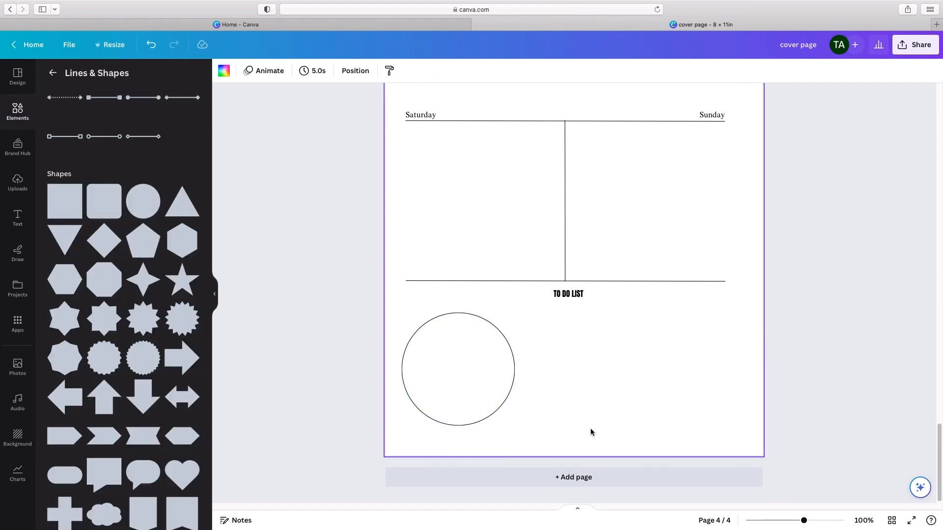
Step: Shrink the circle to about 0.18 in to make a small checkbox below the left end of the lowest horizontal line
drag(515, 426, 430, 303)
click(477, 374)
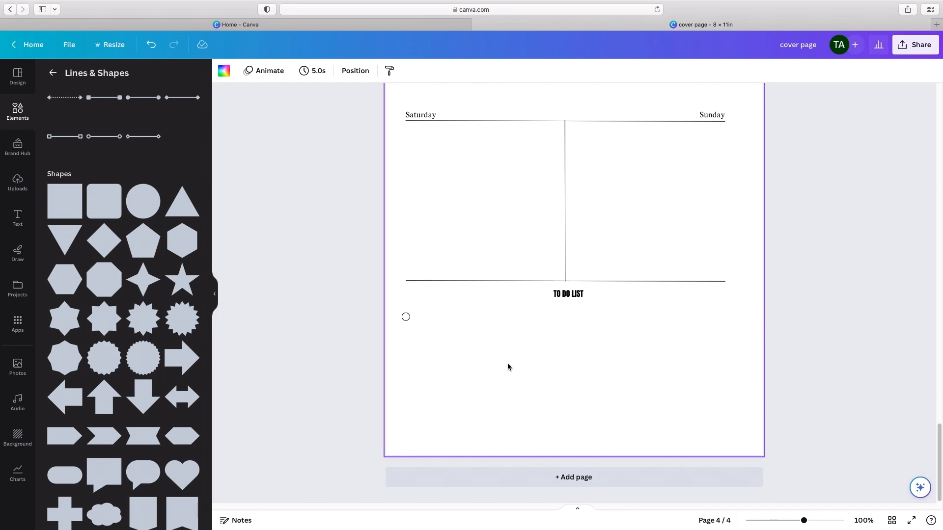
click(405, 316)
drag(417, 341, 422, 344)
click(544, 389)
click(408, 318)
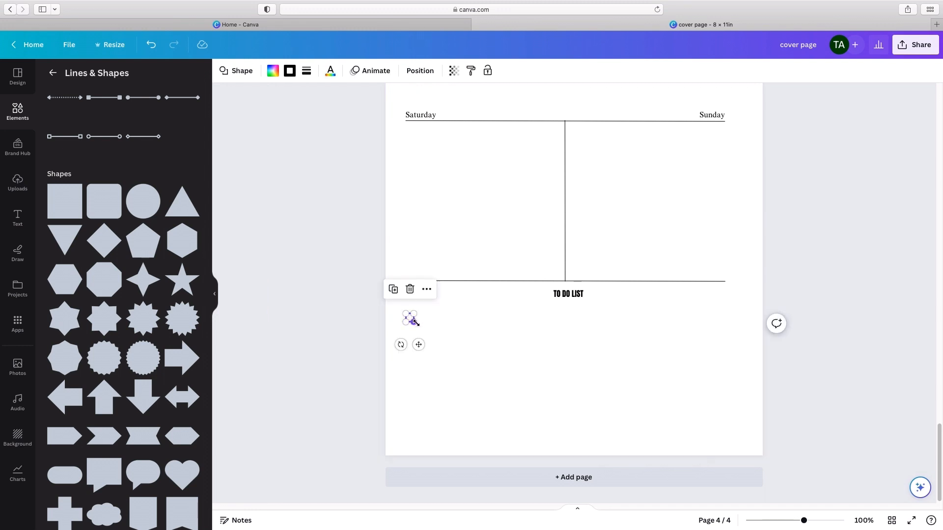
click(502, 366)
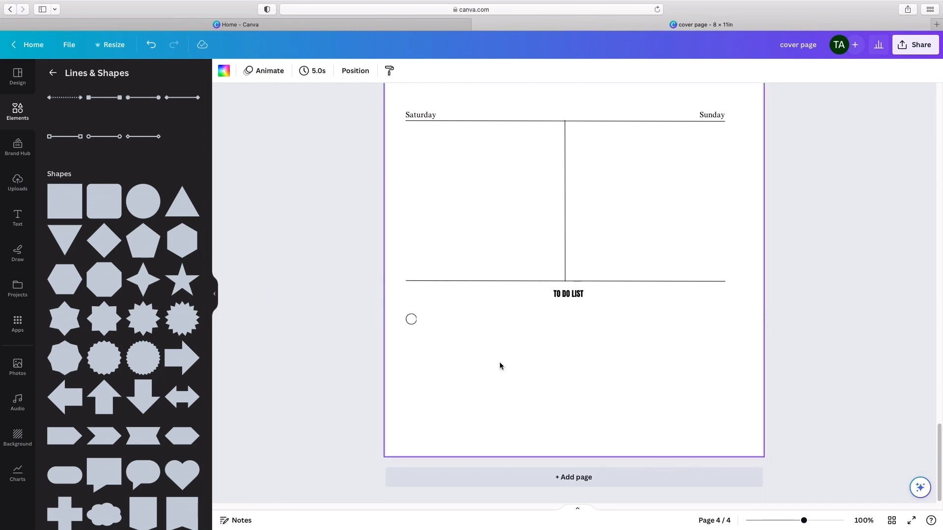
click(414, 322)
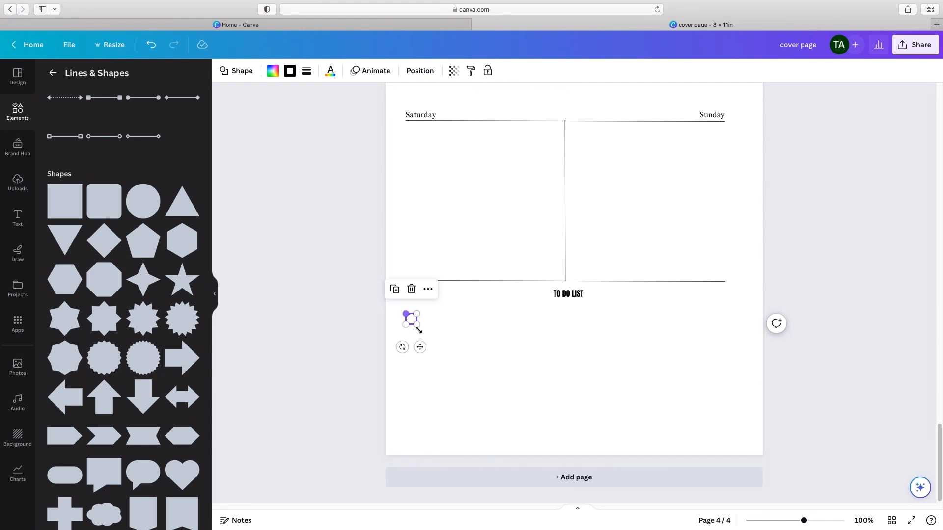
drag(417, 325, 414, 323)
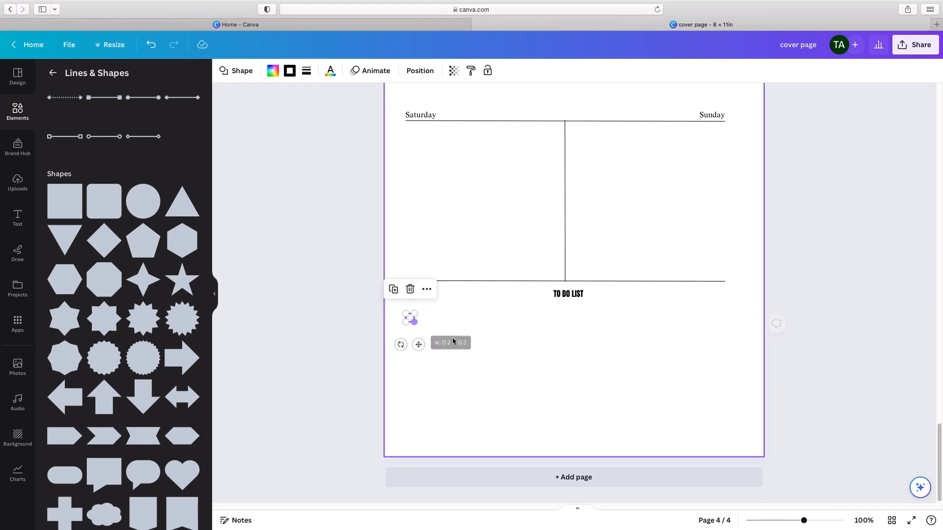
click(491, 357)
Step: Duplicate the small circle and stack two copies in a column directly below the original
click(410, 319)
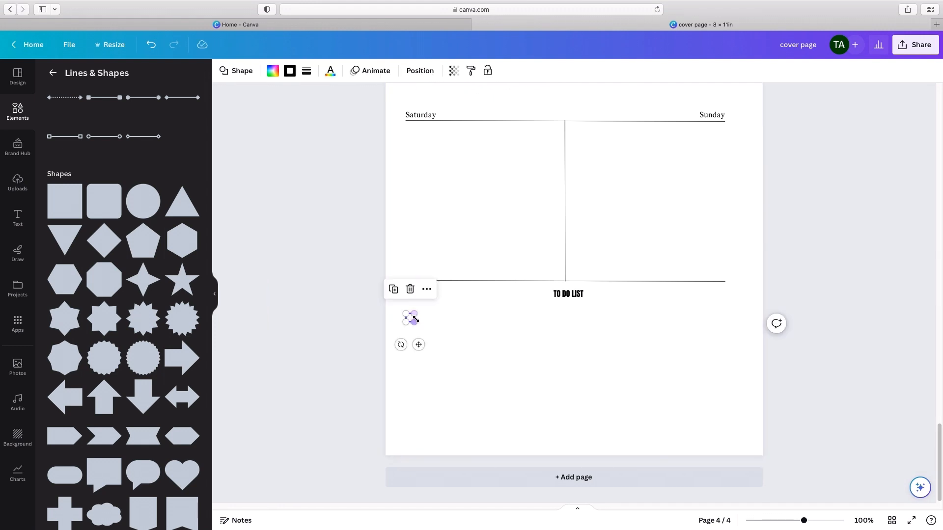
click(400, 297)
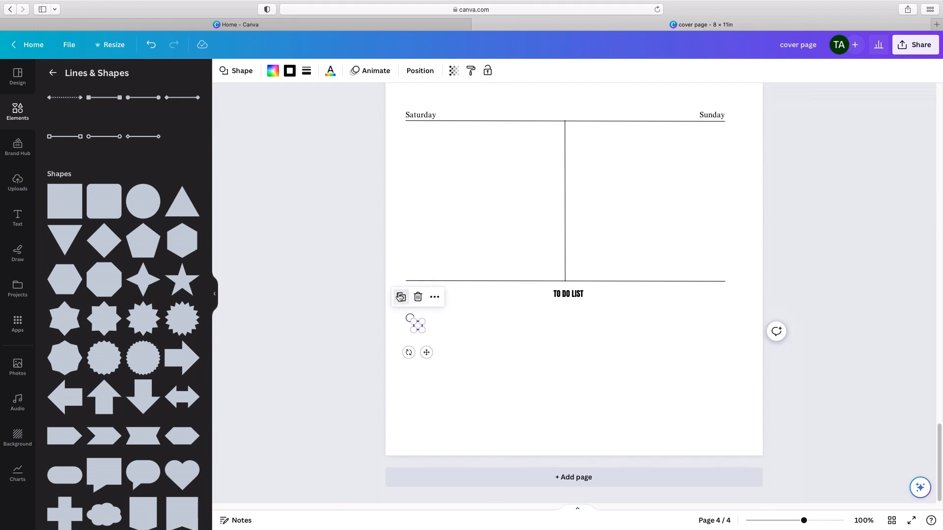
click(400, 296)
click(398, 298)
click(417, 329)
drag(427, 352, 419, 392)
click(425, 334)
click(488, 401)
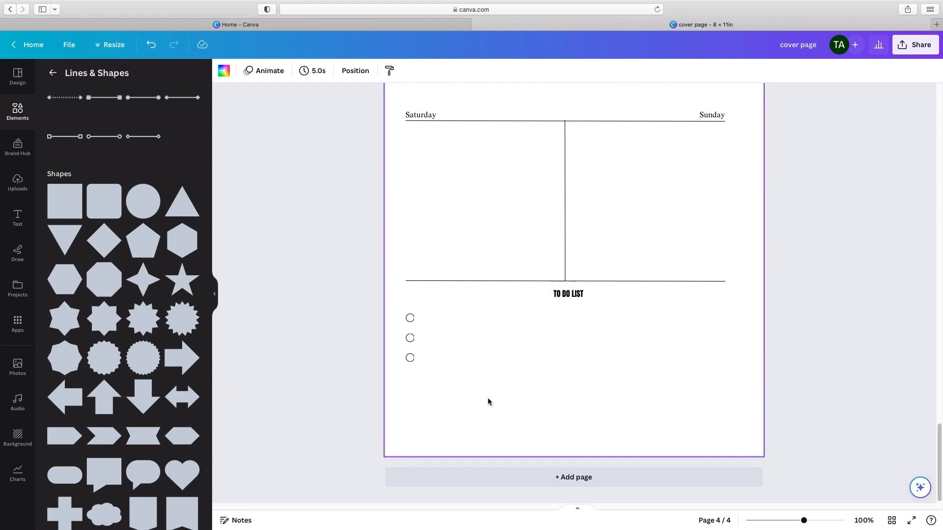
Step: Duplicate the lowest circle four more times to extend the column to seven circles near the page's bottom edge
click(410, 358)
click(391, 329)
drag(425, 392, 419, 424)
click(391, 349)
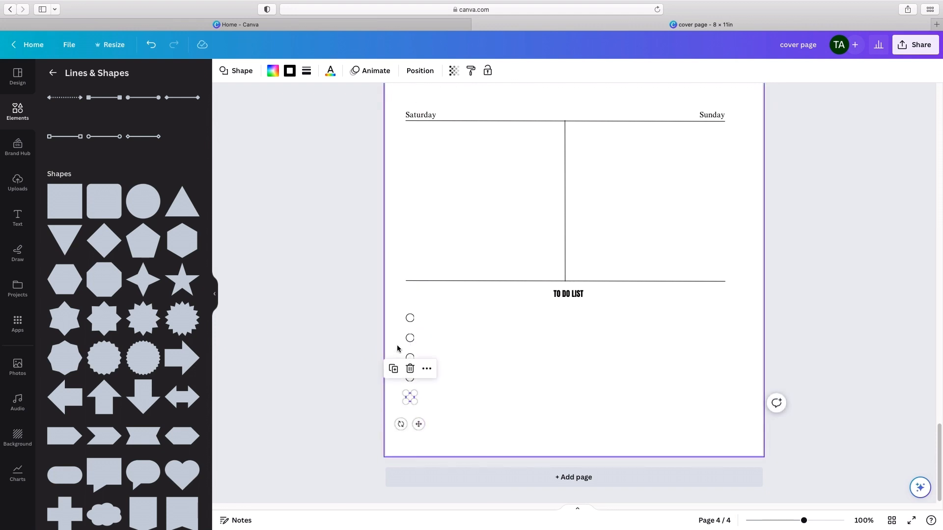
click(393, 369)
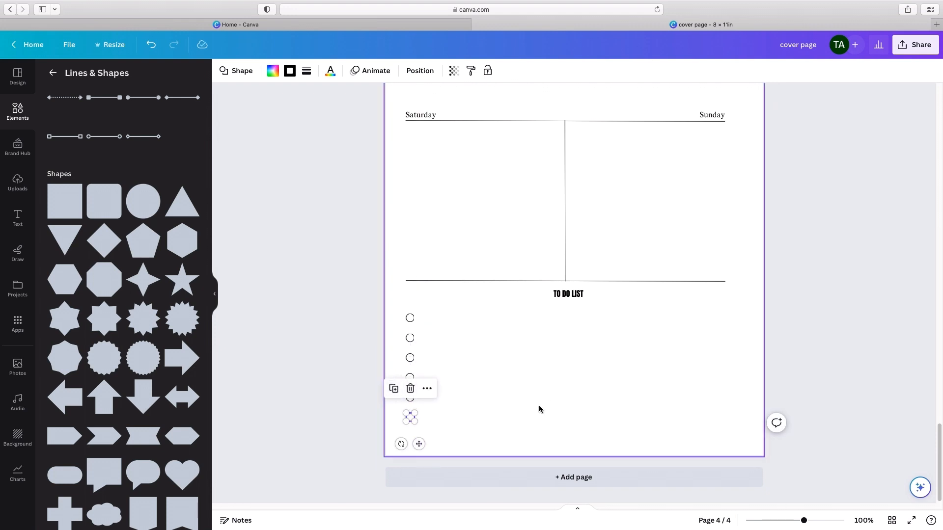
click(565, 408)
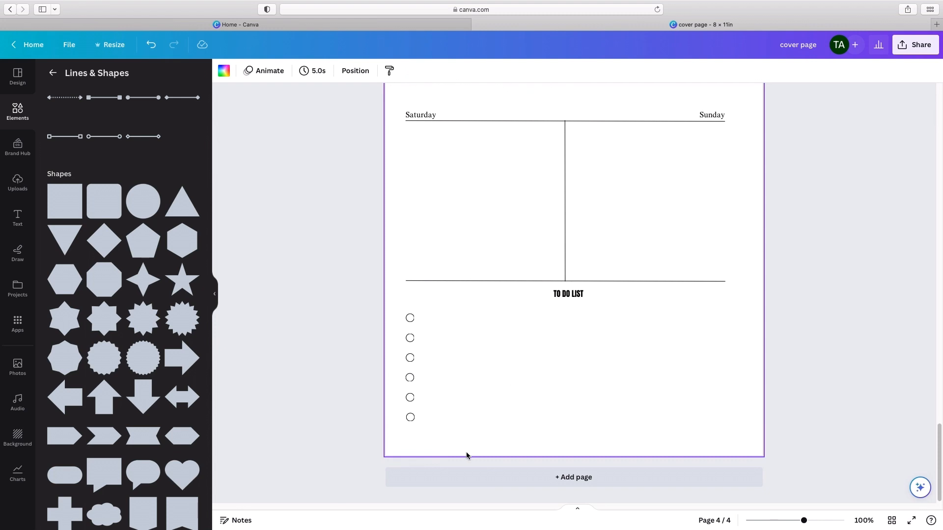
click(410, 416)
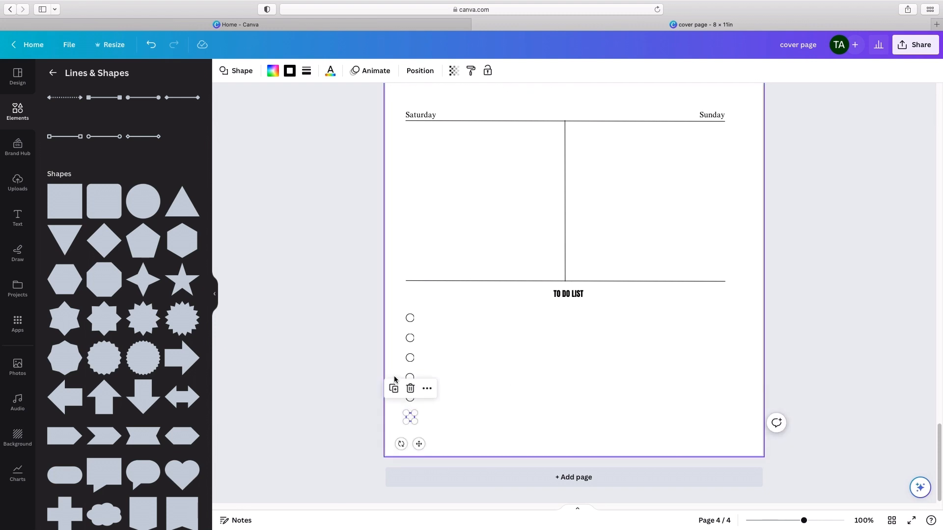
click(542, 404)
click(412, 419)
click(395, 393)
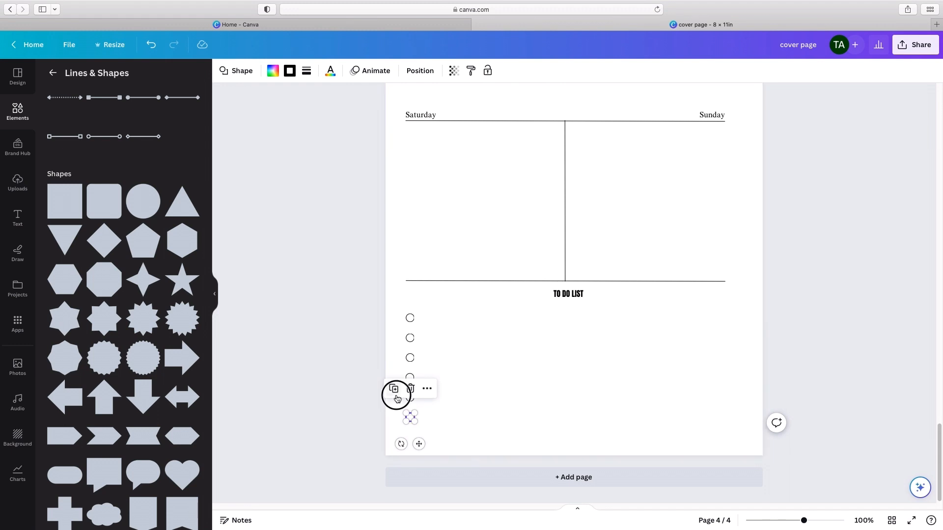
drag(424, 451, 409, 314)
Step: Select all seven circles and tidy up their alignment and spacing
click(494, 420)
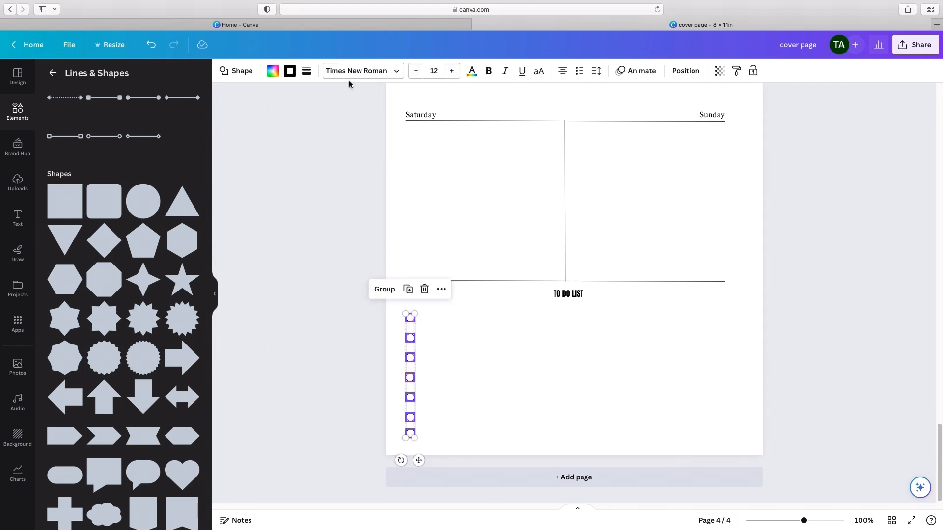
click(685, 71)
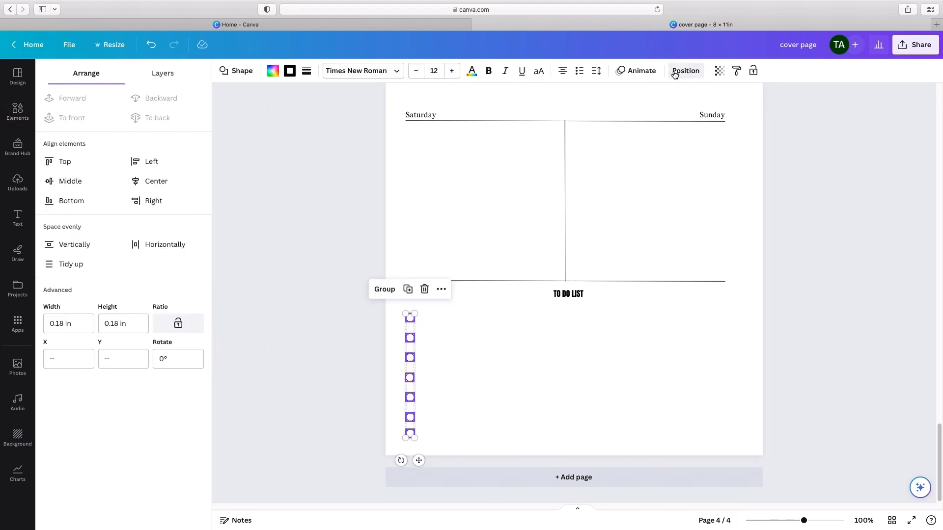
click(82, 272)
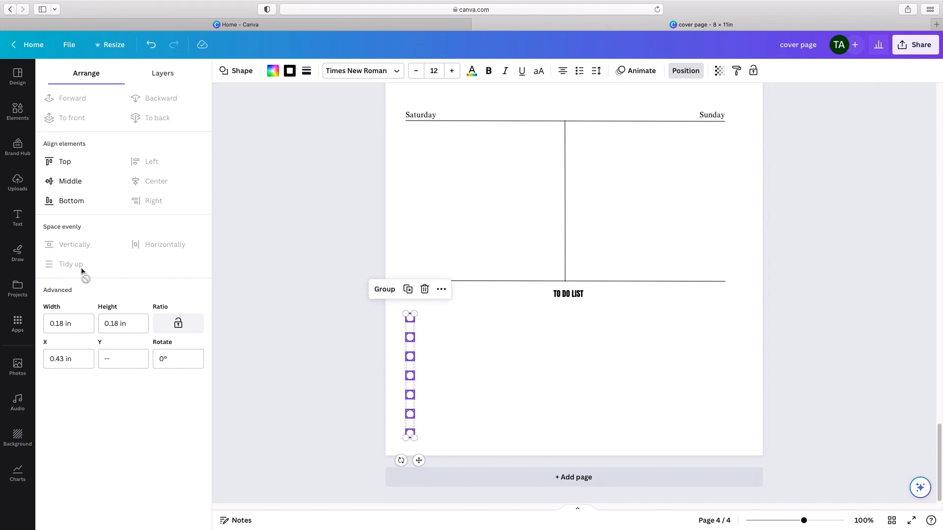
click(296, 260)
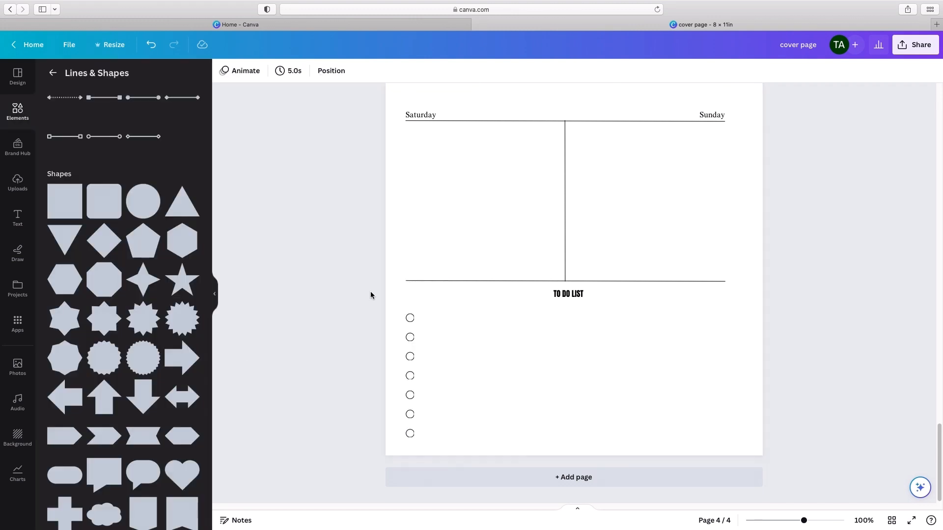
Step: Add a solid straight line below the "TO DO LIST" heading and set its weight to 1
scroll(140, 216, down, 3)
scroll(140, 218, up, 5)
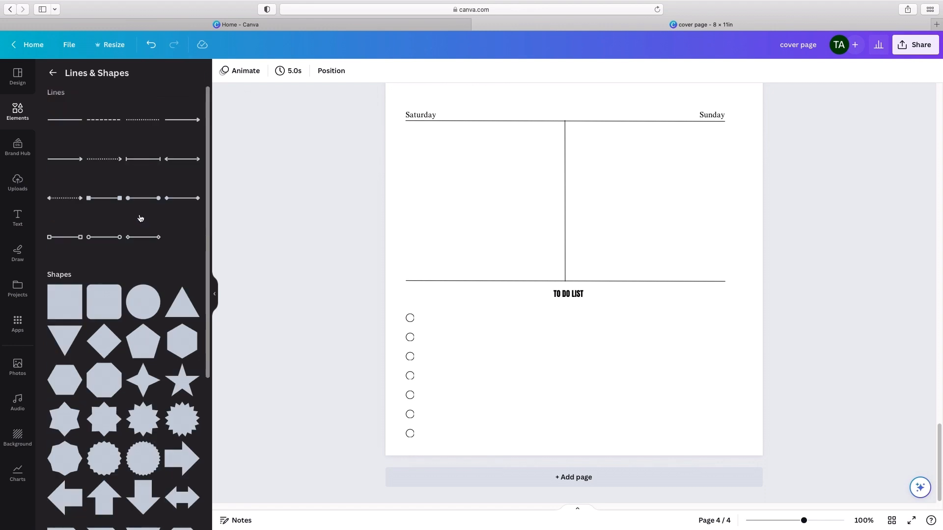
click(65, 117)
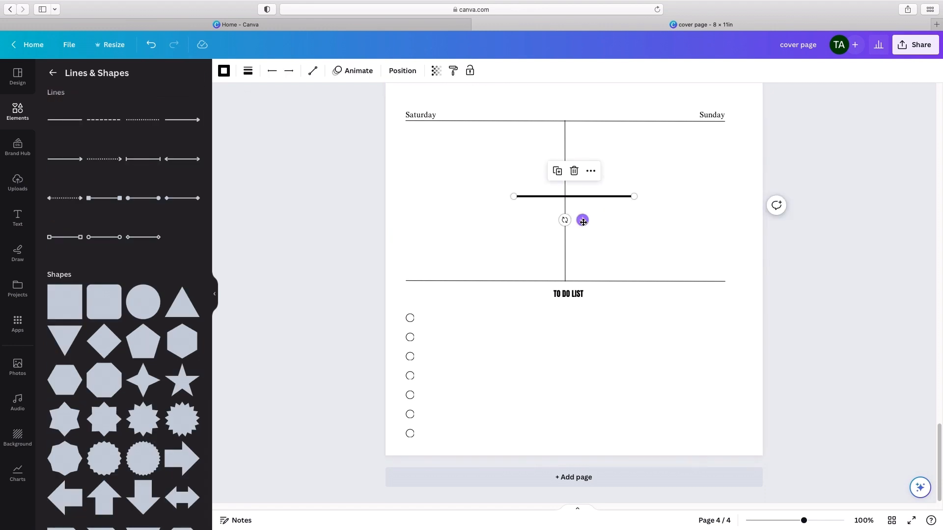
drag(581, 219, 508, 349)
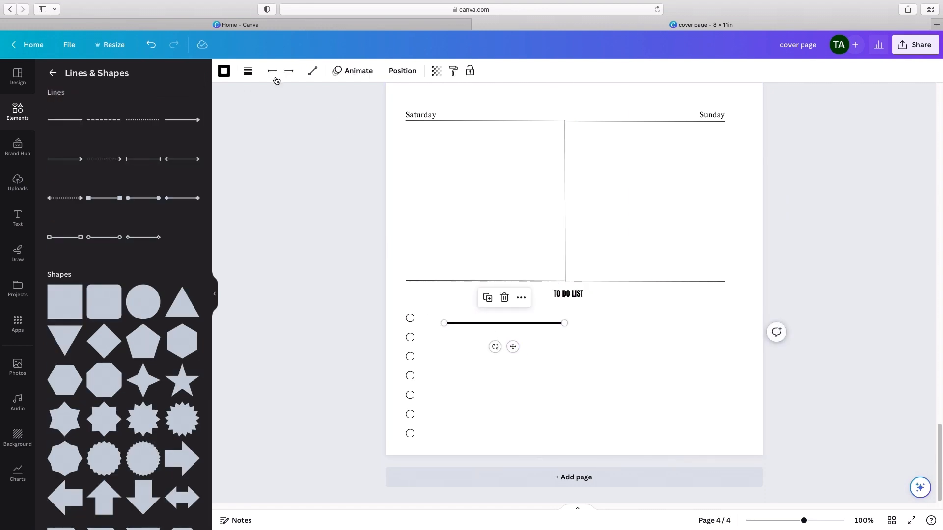
click(248, 71)
drag(253, 156, 226, 159)
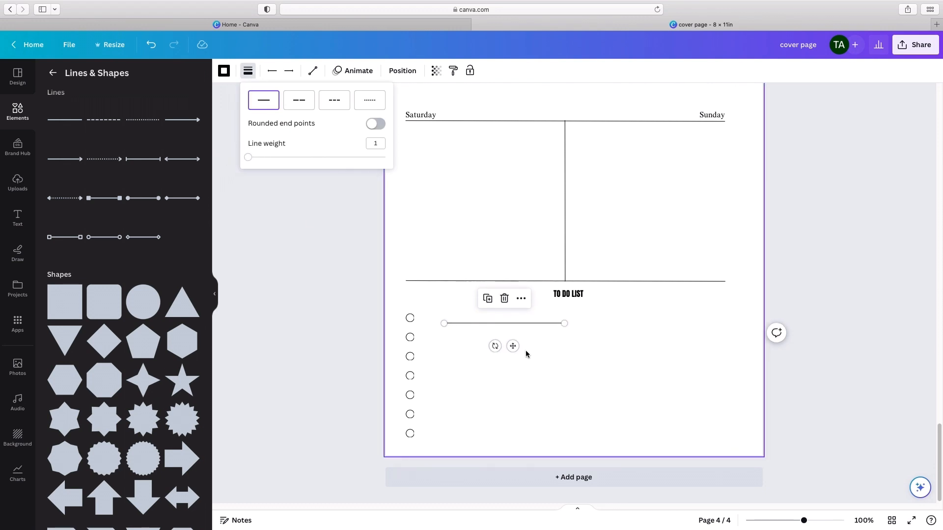
Step: Place the line just right of the first circle and lengthen it to about 2.8 in, keeping it horizontal
drag(513, 347, 492, 347)
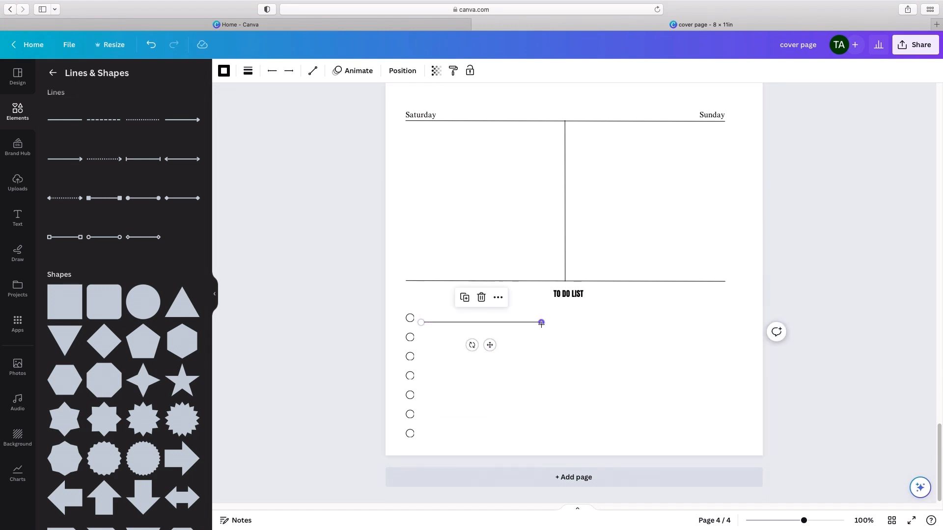
drag(542, 323, 558, 326)
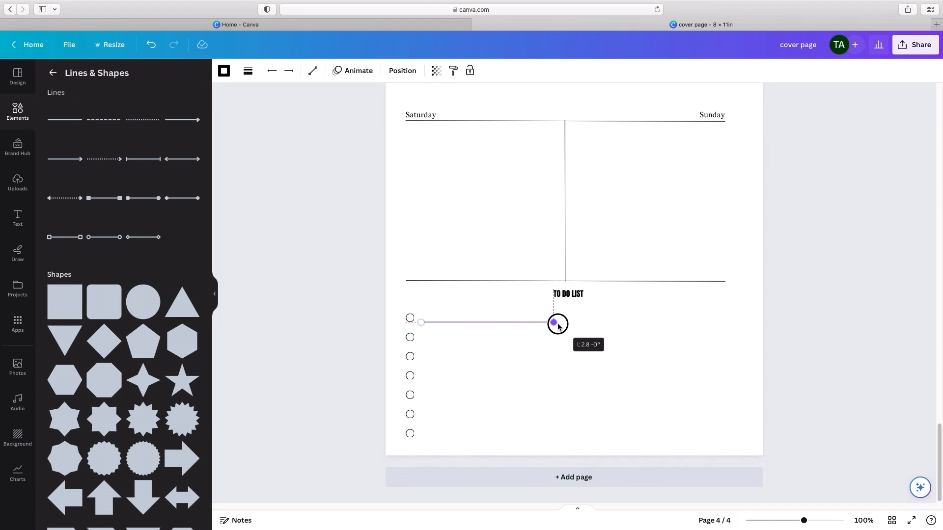
drag(558, 326, 550, 325)
click(614, 338)
Step: Duplicate the writing line four times and place the copies beside the second to fifth circles
click(513, 329)
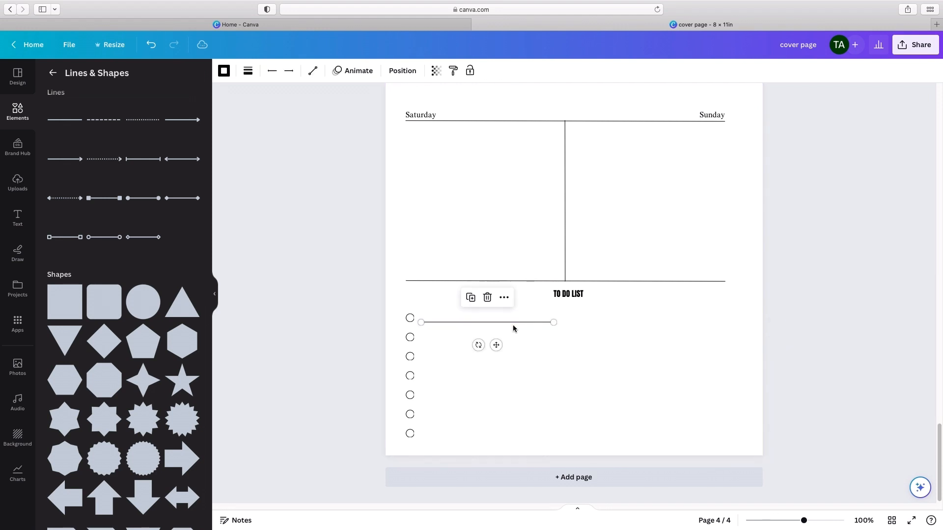
click(470, 297)
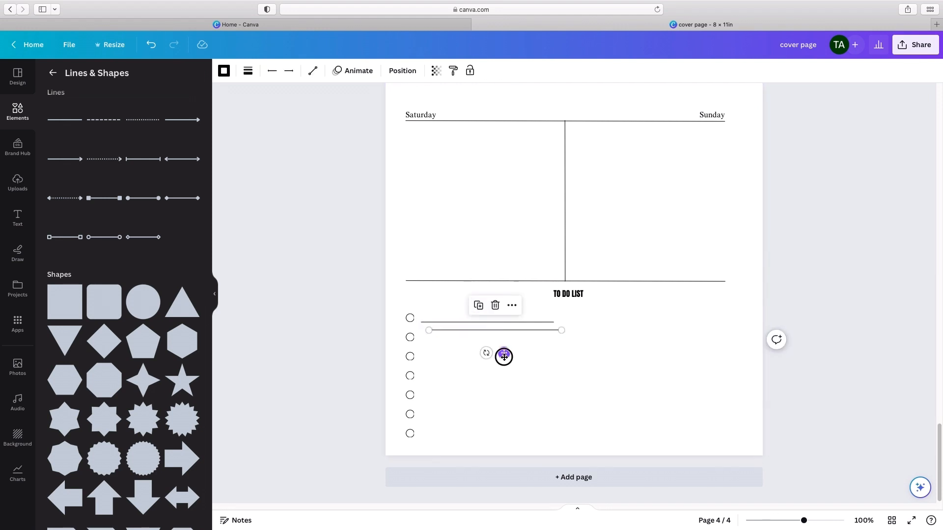
drag(503, 357, 492, 383)
click(470, 317)
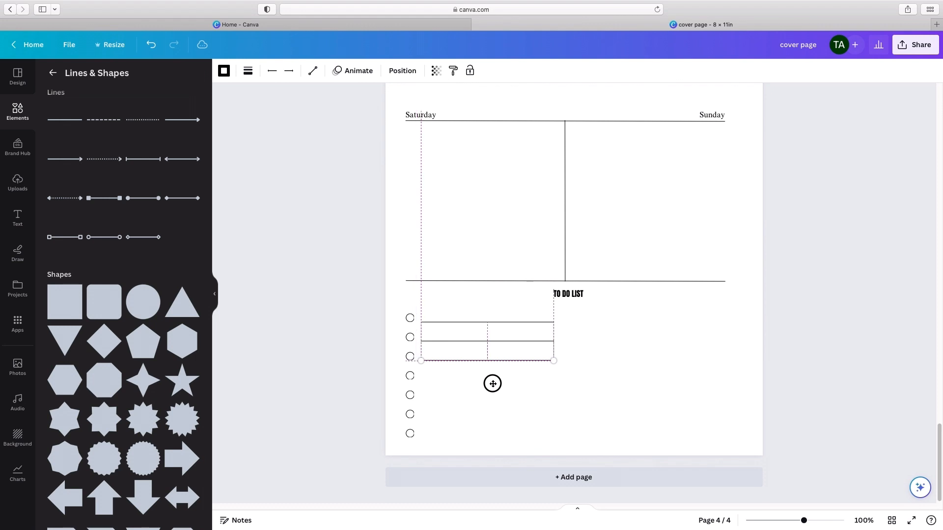
click(470, 336)
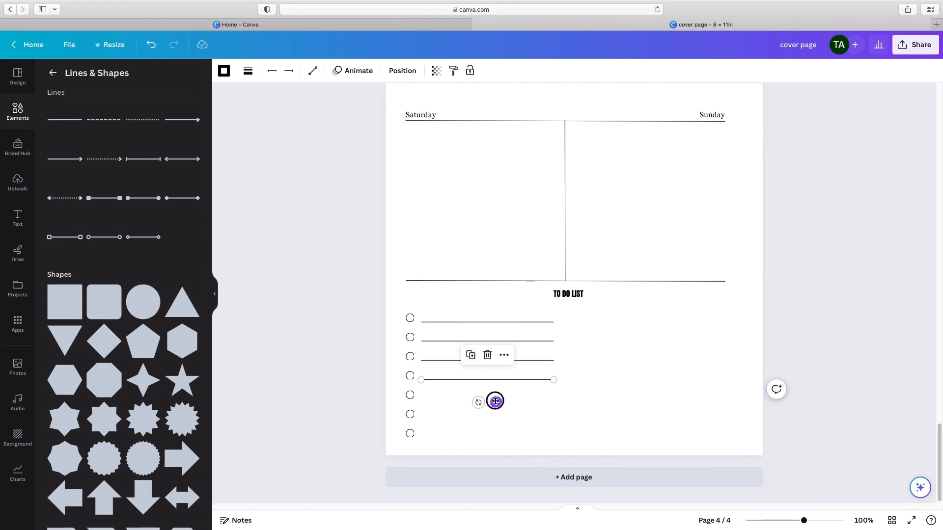
drag(495, 400, 495, 420)
click(468, 355)
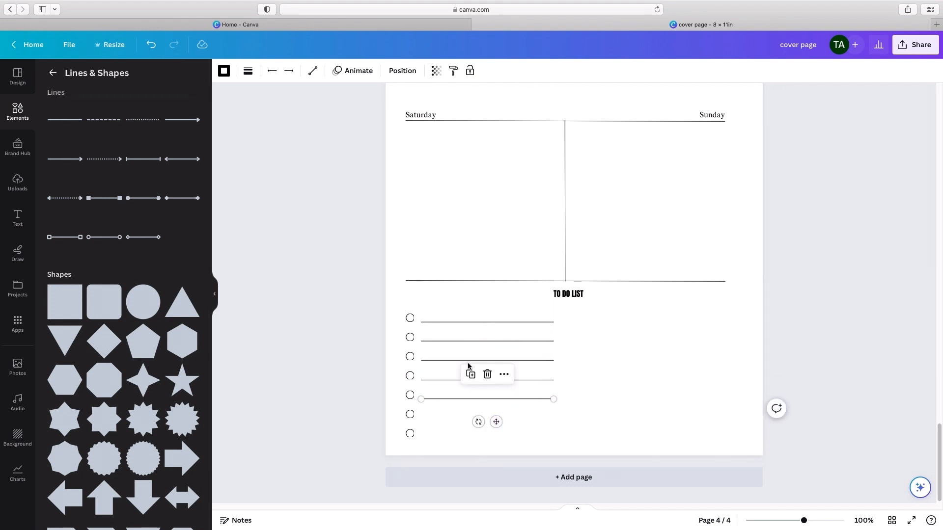
Step: Duplicate the writing line for the sixth and seventh circles, aligning both copies with the lines above
click(471, 375)
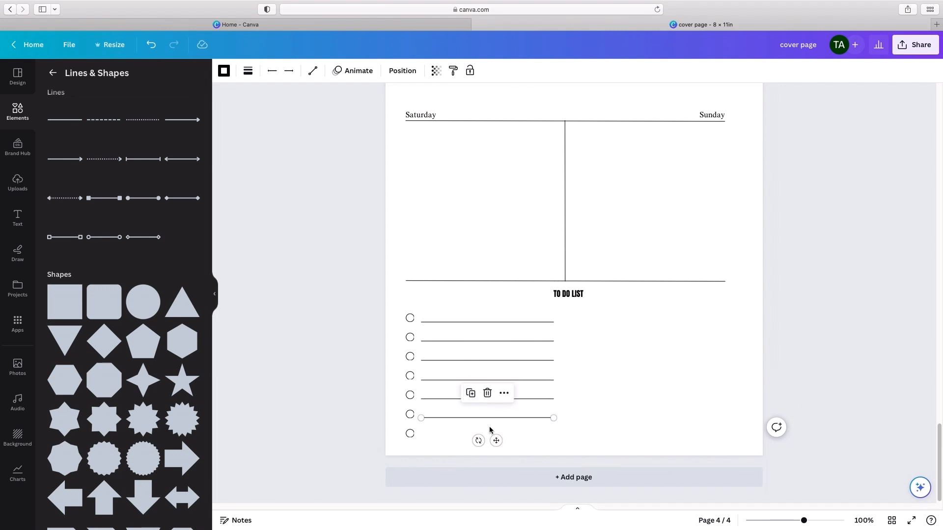
click(493, 436)
click(465, 418)
drag(494, 441, 493, 443)
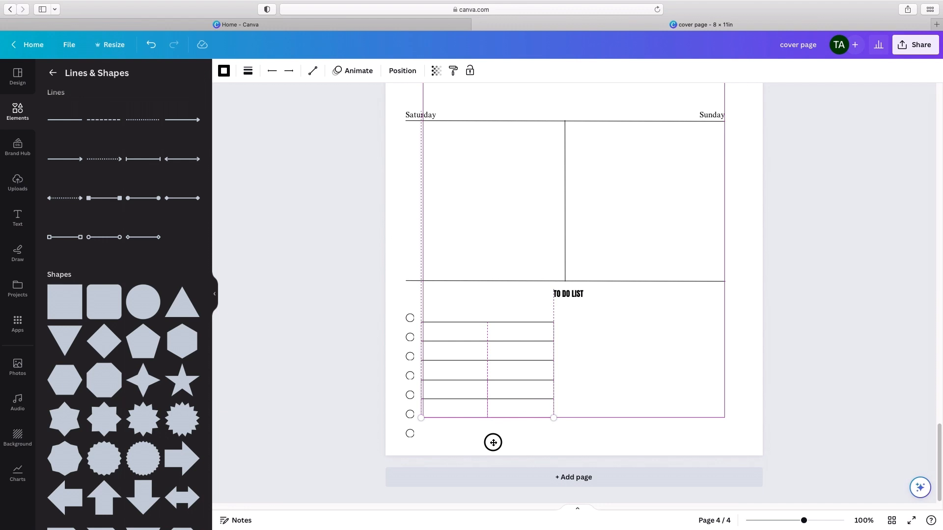
click(470, 393)
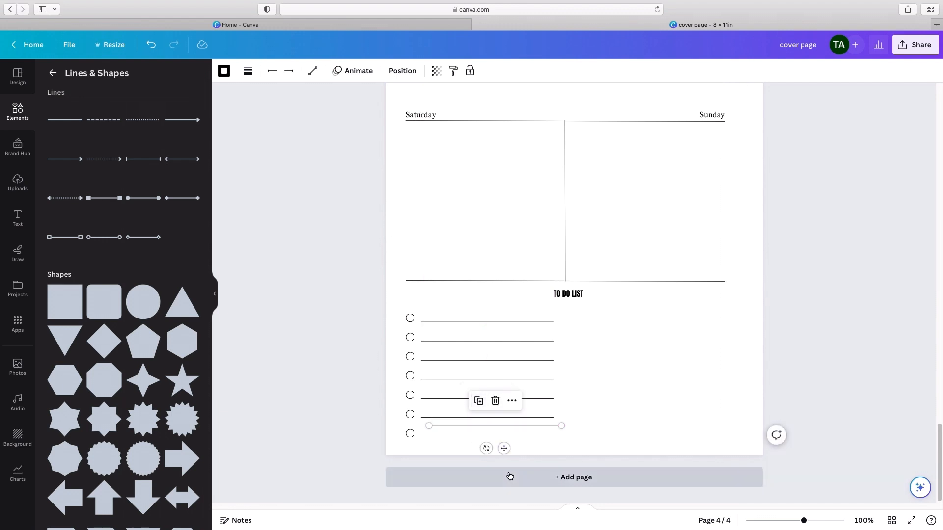
drag(503, 448, 494, 461)
click(645, 430)
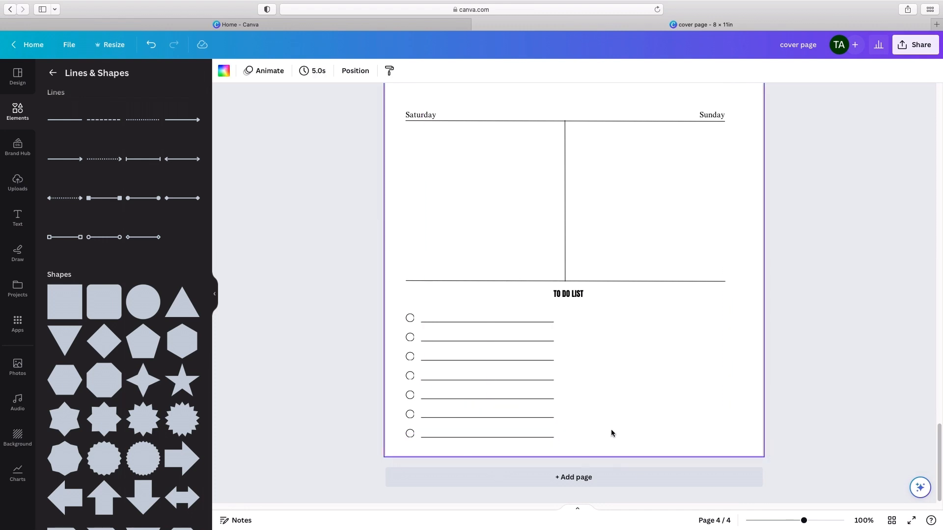
Step: Select all seven writing lines and tidy up their spacing
click(484, 438)
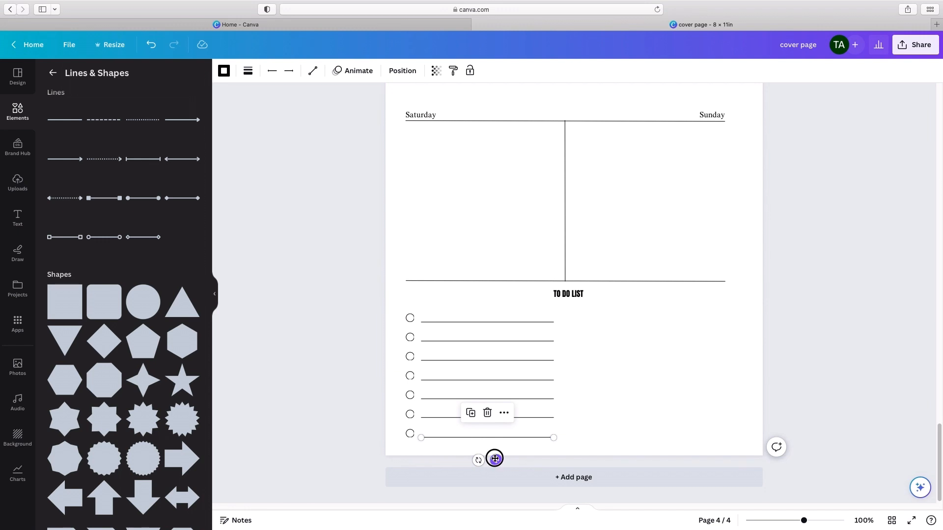
drag(495, 459, 484, 309)
click(607, 407)
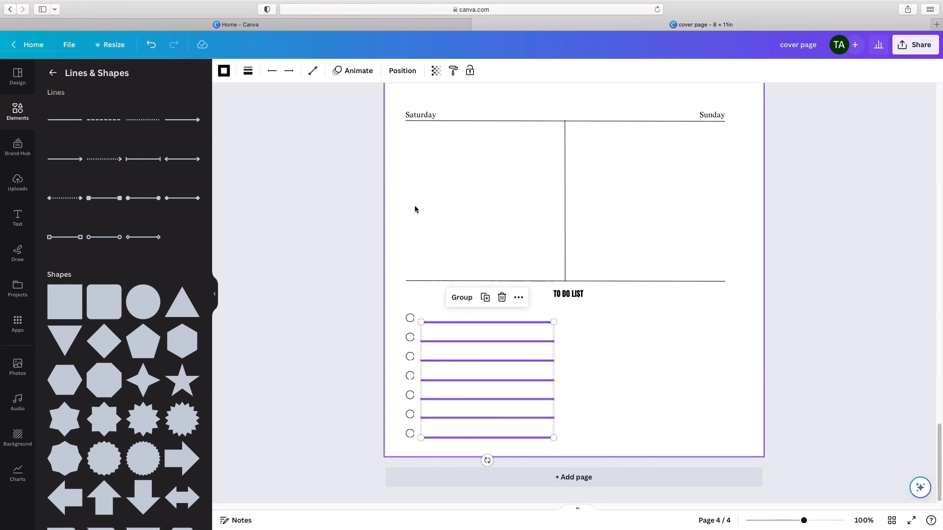
click(402, 73)
click(78, 264)
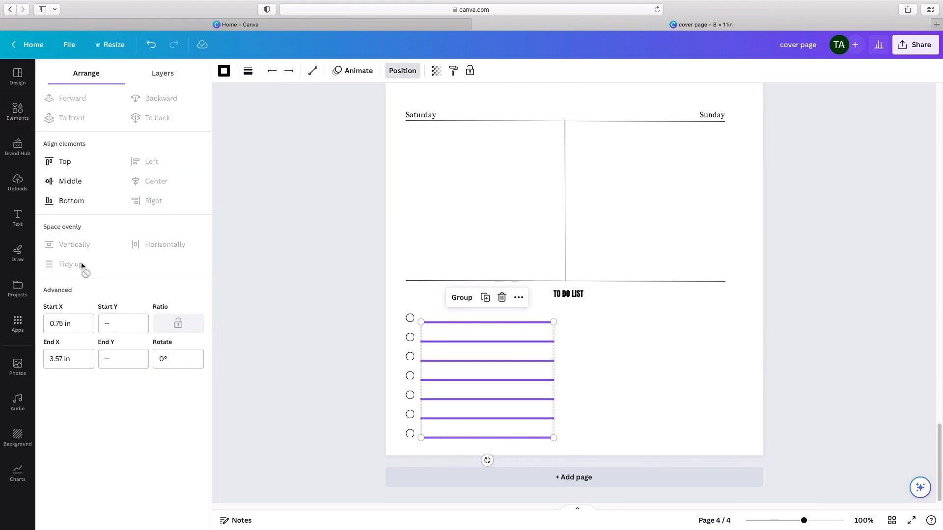
Step: Group the seven to-do circles together with their seven writing lines
click(258, 279)
click(261, 279)
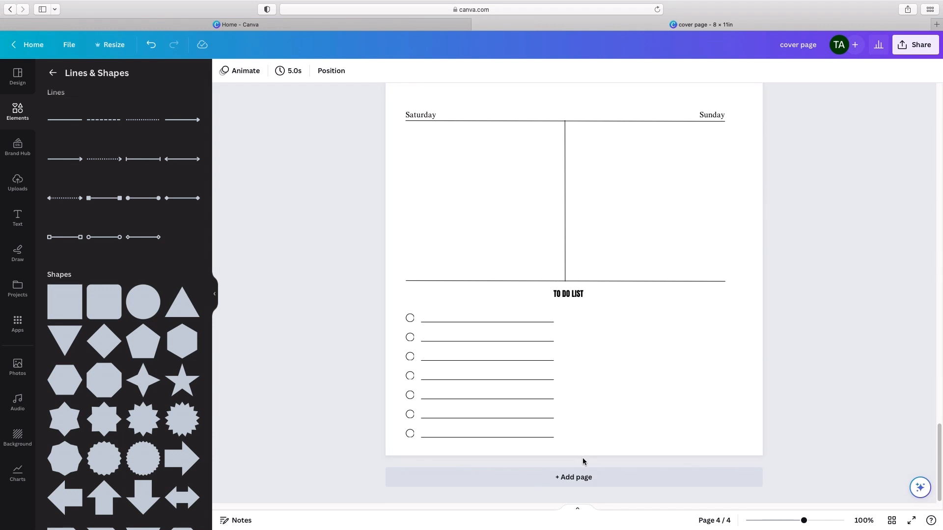
drag(579, 450, 400, 315)
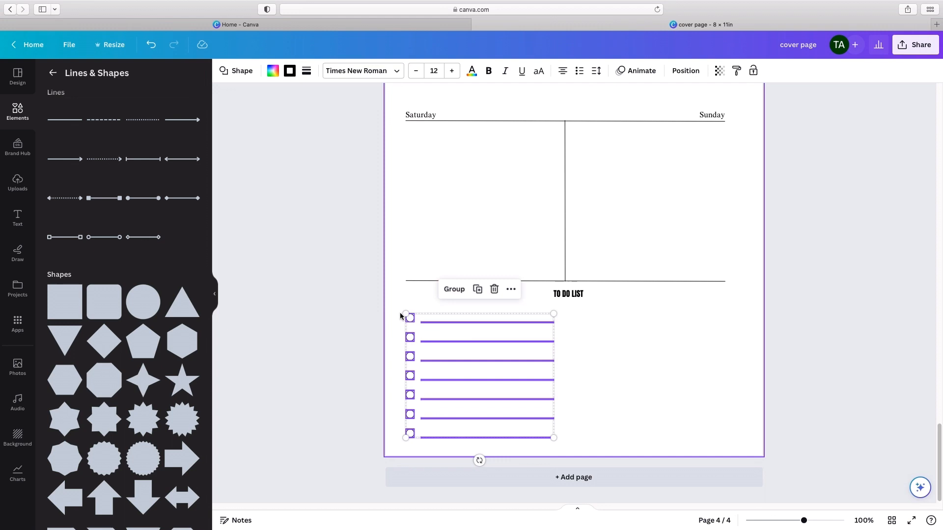
click(454, 289)
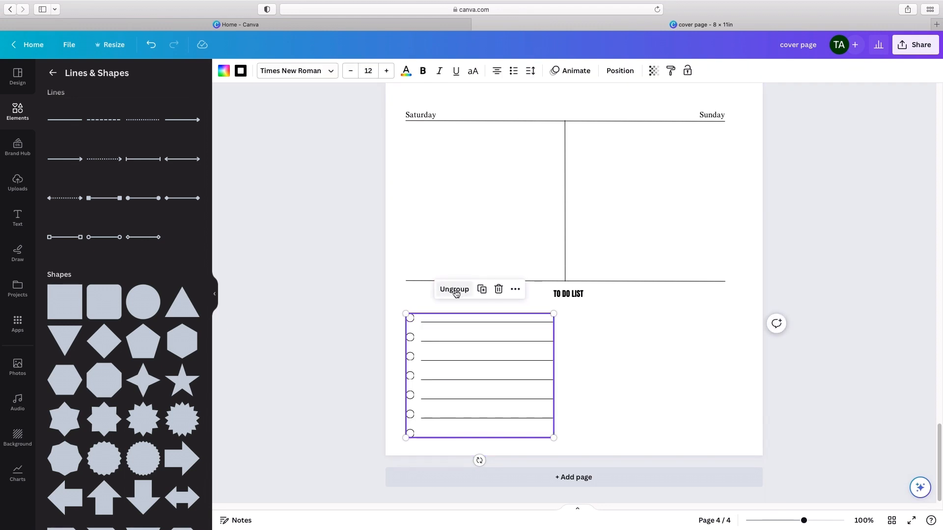
click(661, 377)
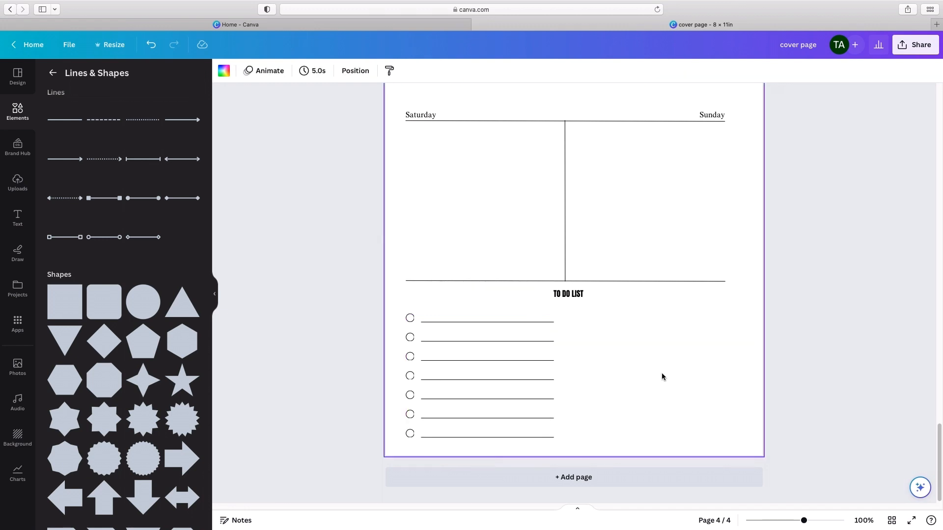
Step: Nudge the grouped checklist slightly upward, closer to the TO DO LIST heading
double_click(452, 380)
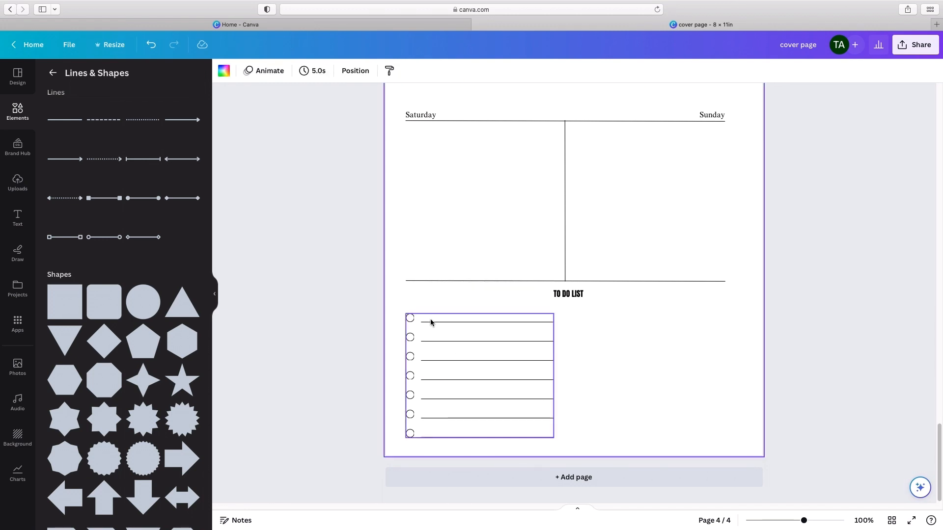
mouse_move(432, 322)
mouse_down()
mouse_move(499, 331)
mouse_move(431, 321)
mouse_up()
click(648, 347)
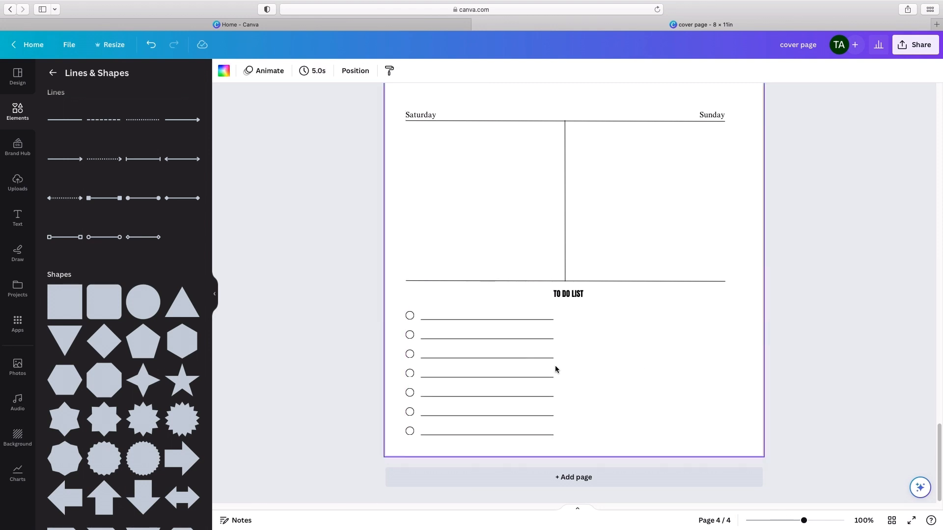
Step: Duplicate the checklist group and place the copy as a second column, level with the first and flush with the divider line's right end
click(519, 365)
click(627, 354)
click(422, 316)
right_click(488, 316)
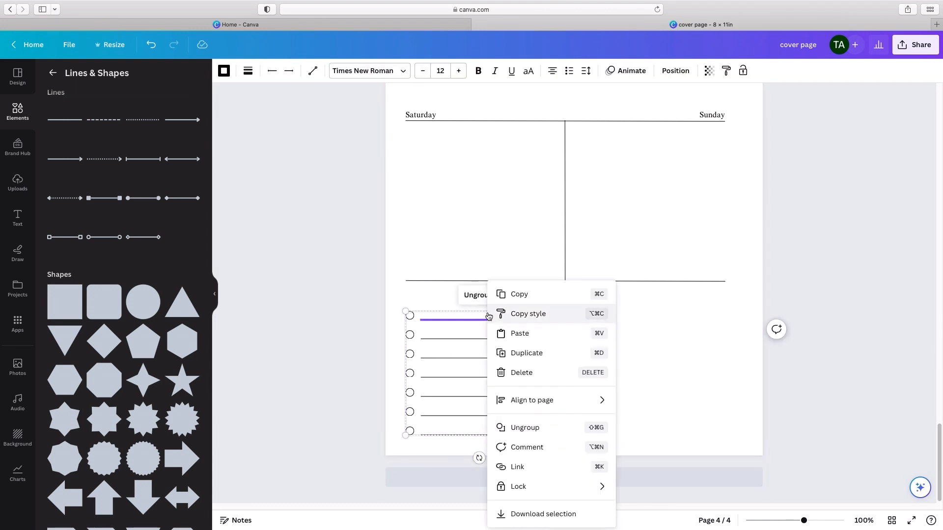
click(538, 353)
drag(545, 349, 708, 344)
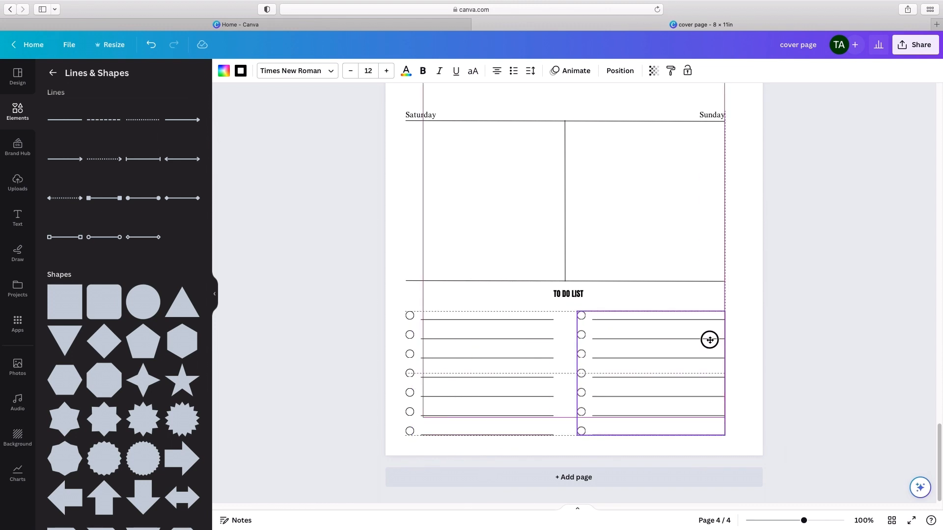
click(835, 341)
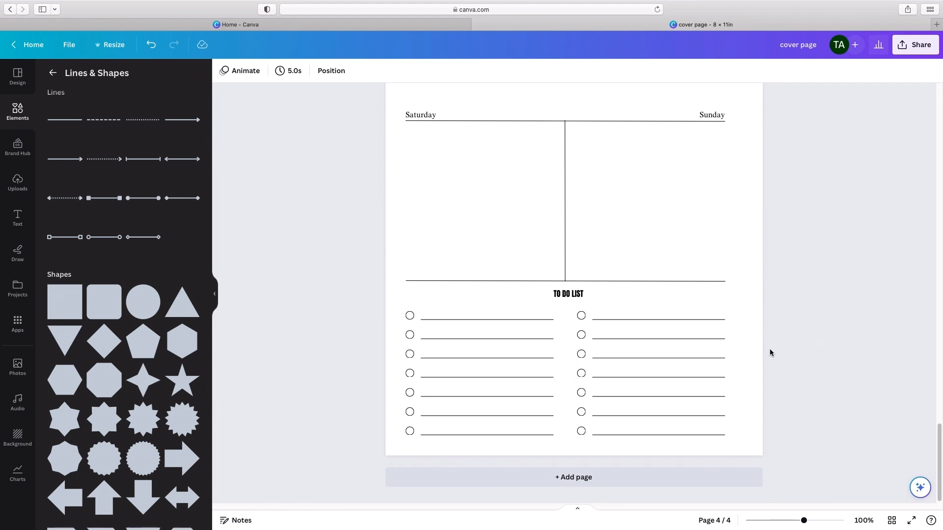
Step: Look over the WEEKLY and SCHEDULE pages and show all planner pages in a grid overview
scroll(774, 326, up, 6)
scroll(776, 326, up, 20)
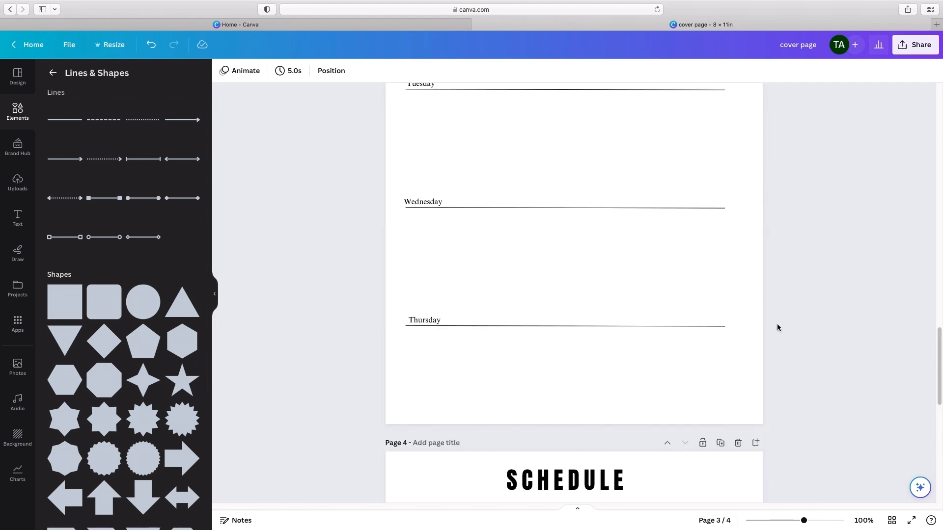
scroll(783, 323, down, 15)
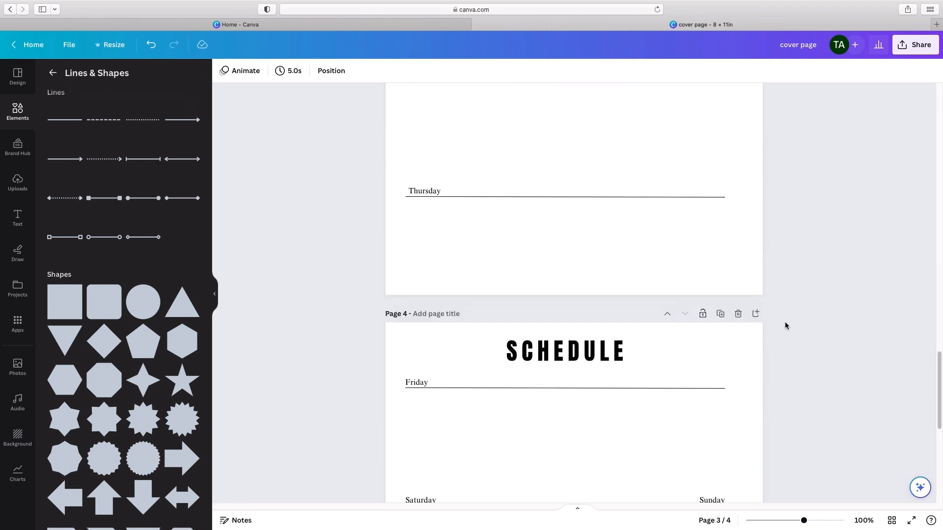
scroll(785, 324, up, 5)
scroll(785, 326, up, 1)
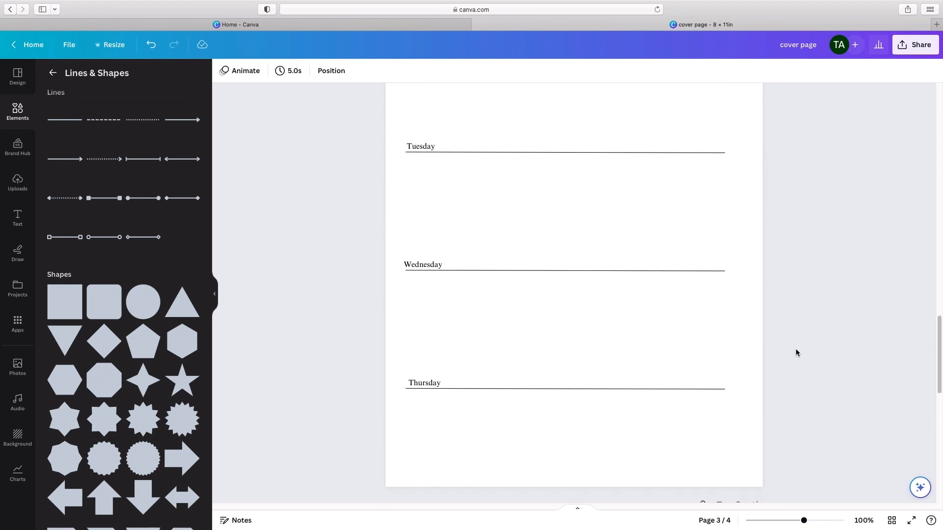
scroll(814, 378, up, 6)
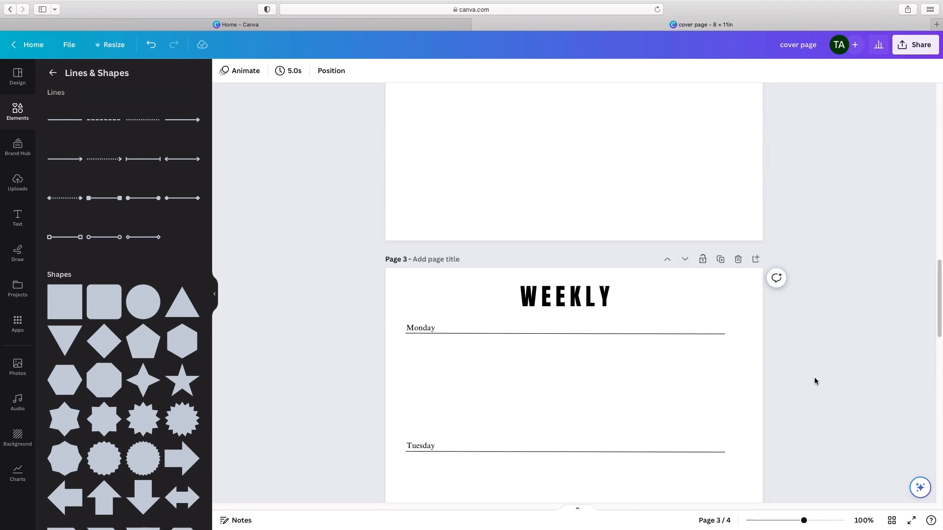
click(891, 521)
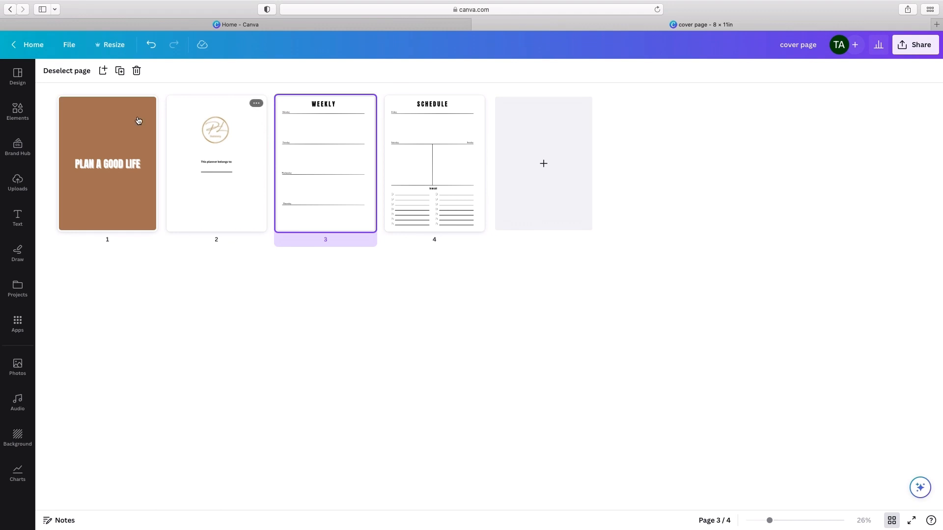
Step: Duplicate the WEEKLY page three times
click(121, 74)
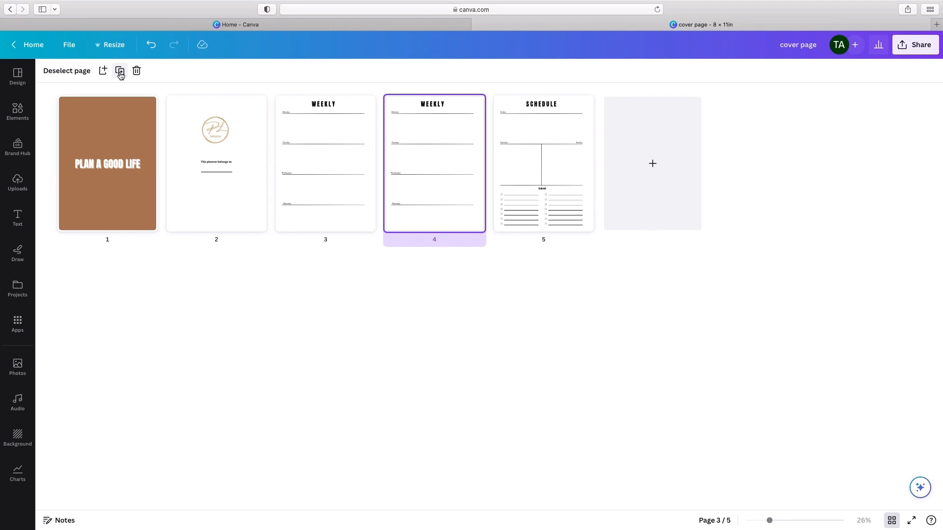
click(120, 75)
click(120, 75)
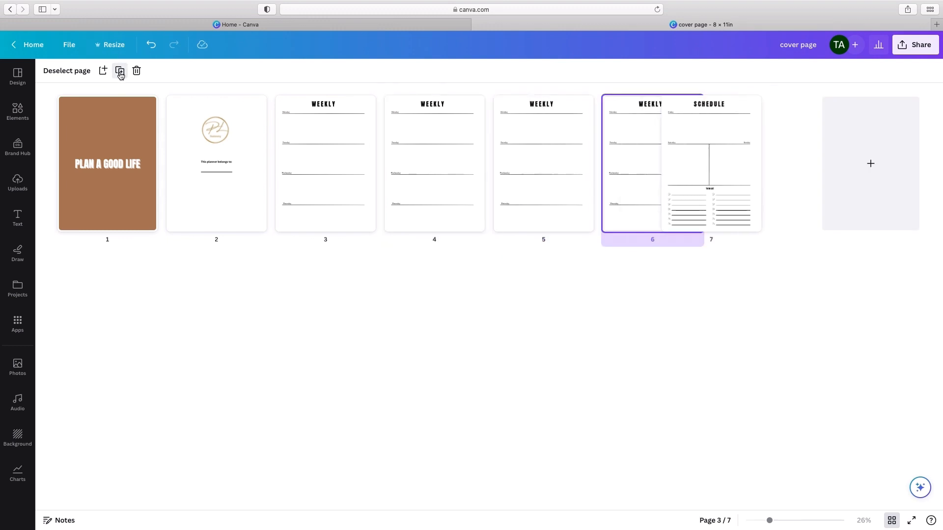
Step: Duplicate the SCHEDULE page three times
click(736, 164)
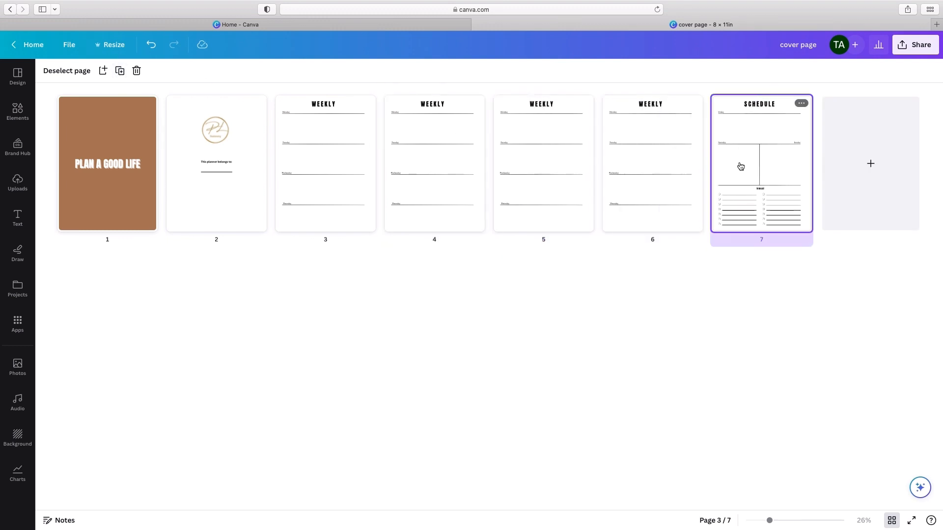
click(121, 72)
click(121, 72)
click(120, 72)
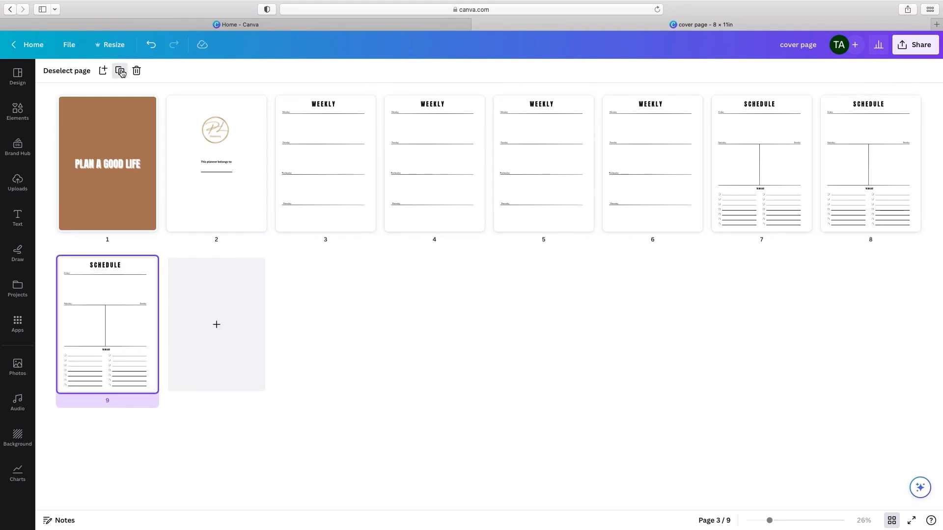
Step: Reorder the planner pages after the ownership page so that WEEKLY and SCHEDULE pages alternate through page 10
click(430, 171)
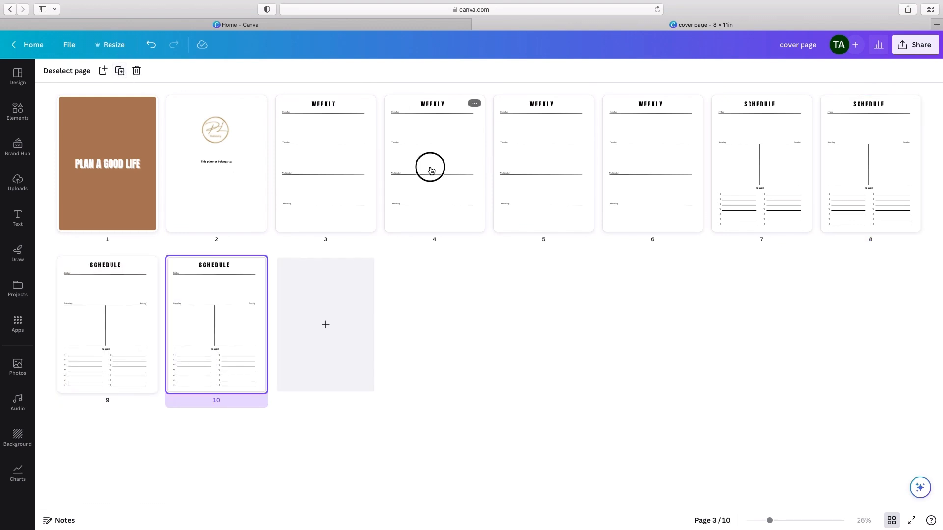
drag(431, 170, 794, 173)
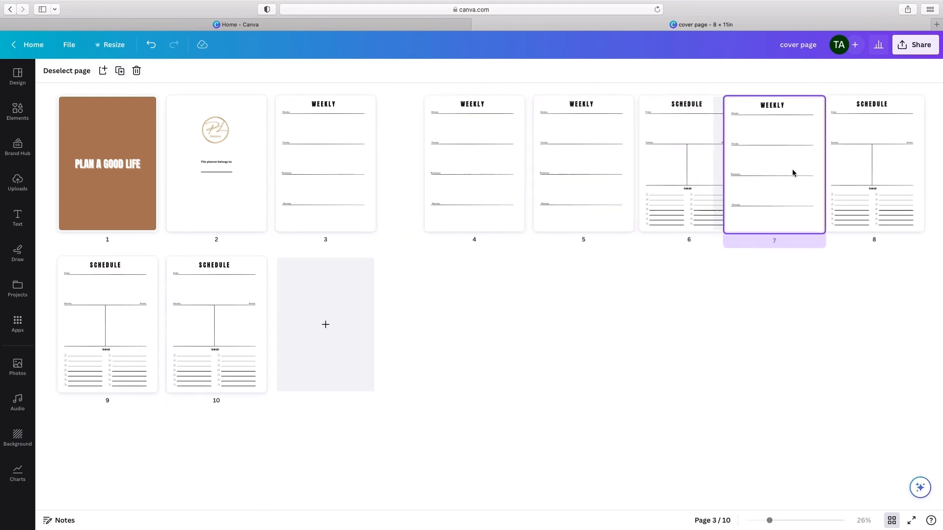
drag(389, 158, 145, 314)
drag(443, 152, 811, 154)
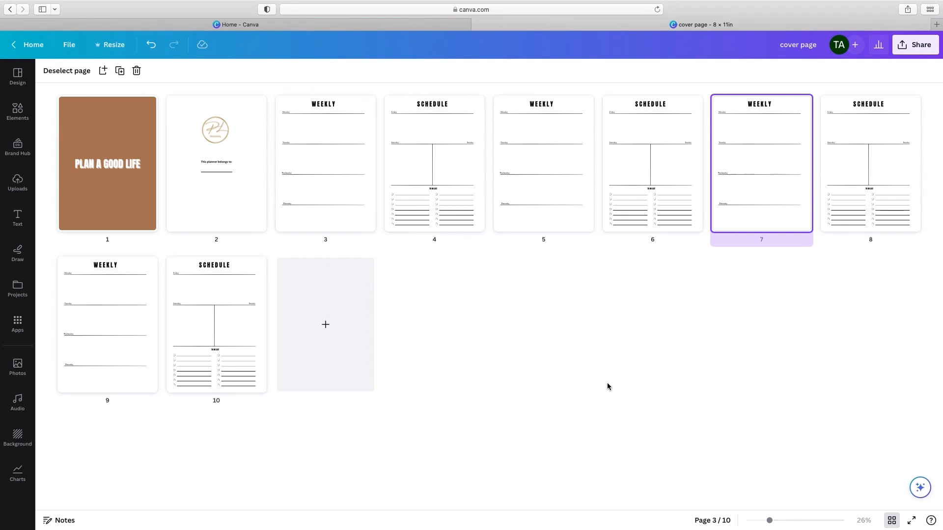
Step: Open the Pure Life Stationery website in a new browser tab and dismiss its VIP list sign-up pop-up
click(936, 24)
text(PURELIFESTATIONERY)
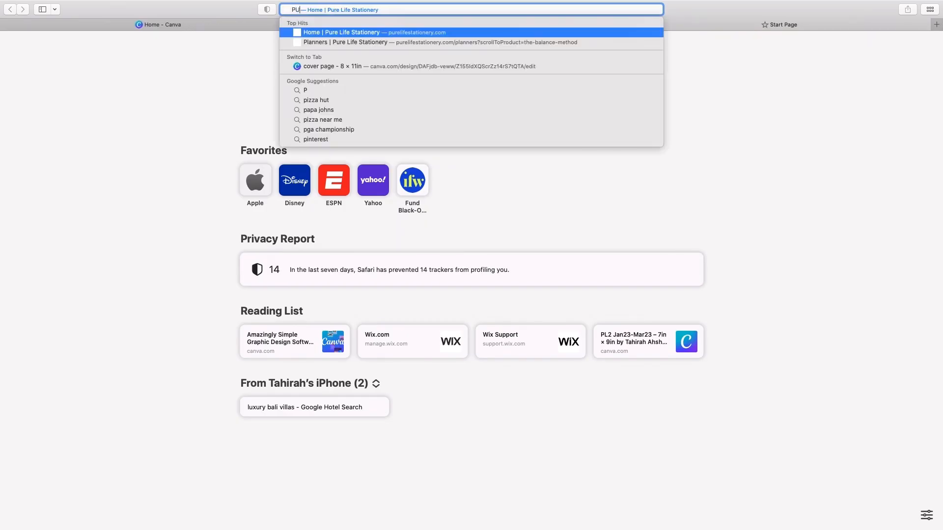
key(Return)
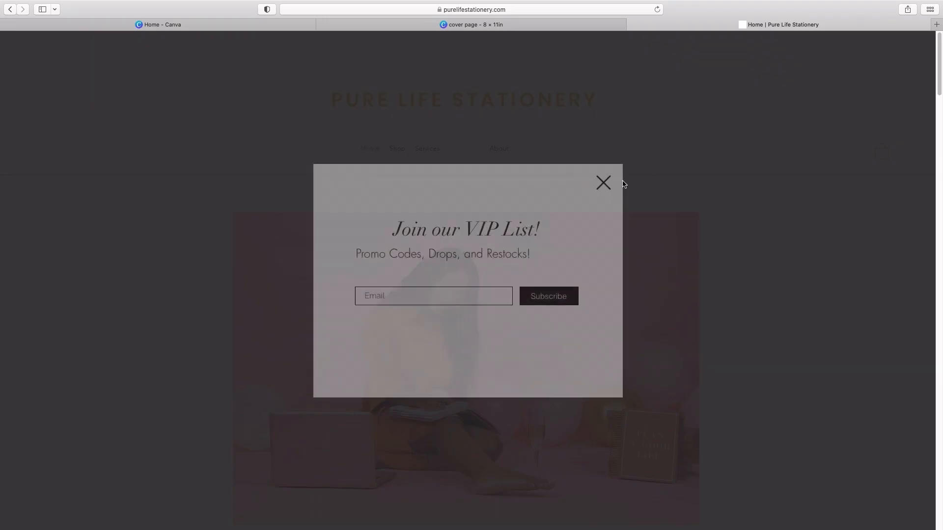
click(606, 183)
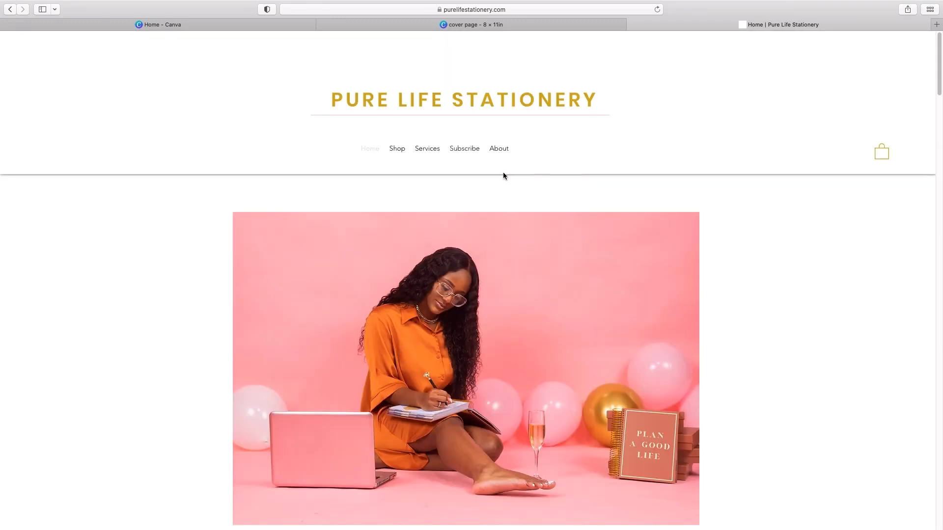
Step: Open the website's Services page and look through the coaching services and their prices
click(425, 152)
scroll(624, 231, down, 3)
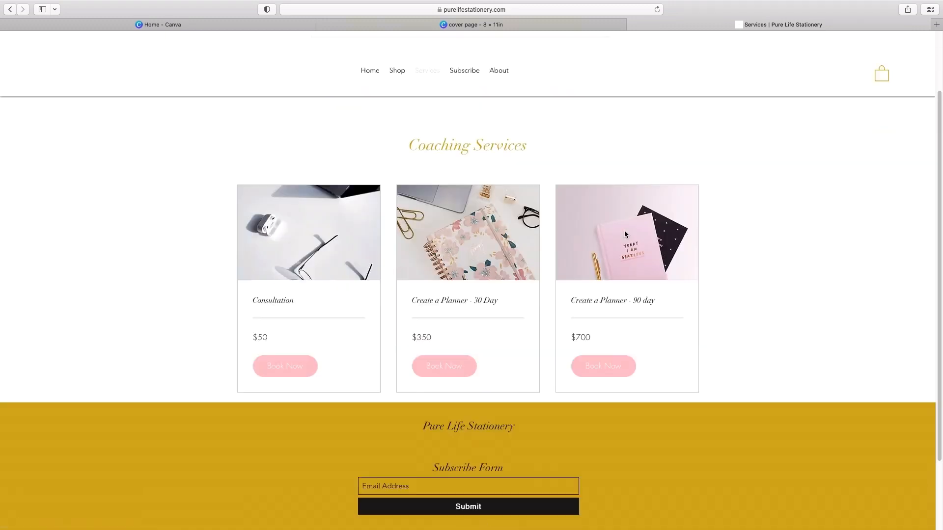
scroll(624, 234, up, 3)
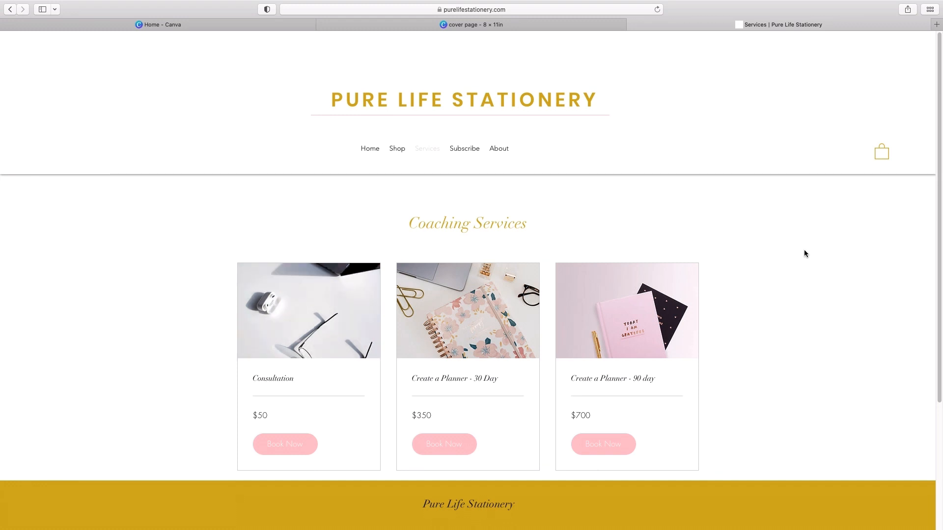
scroll(805, 249, down, 3)
scroll(805, 251, up, 3)
mouse_move(2, 1)
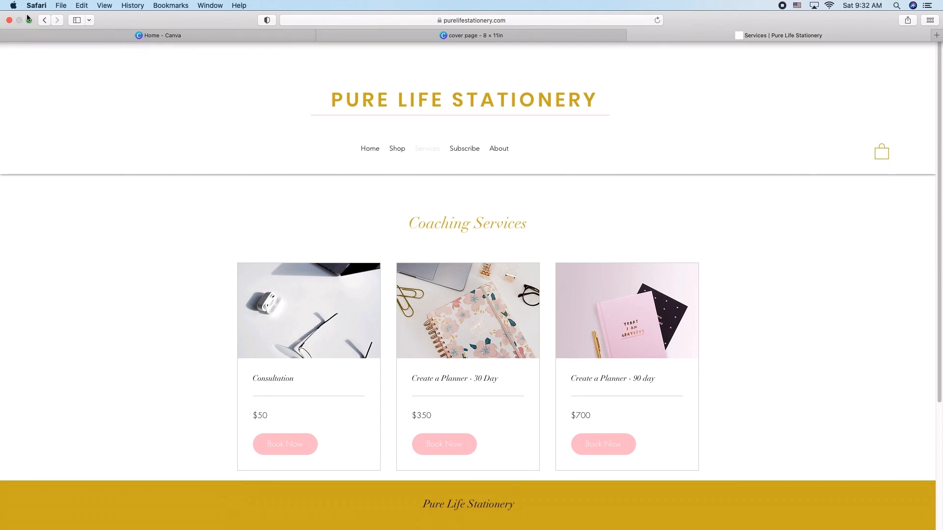
click(28, 21)
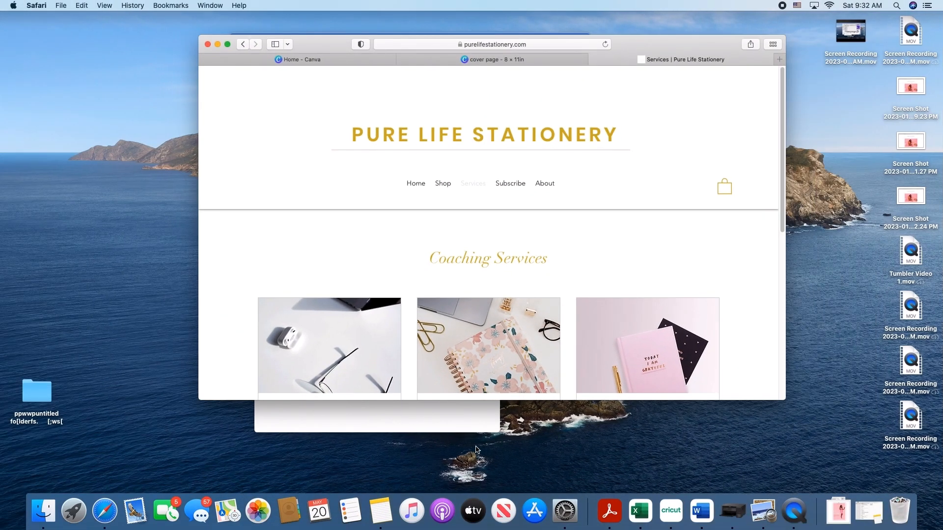
click(465, 427)
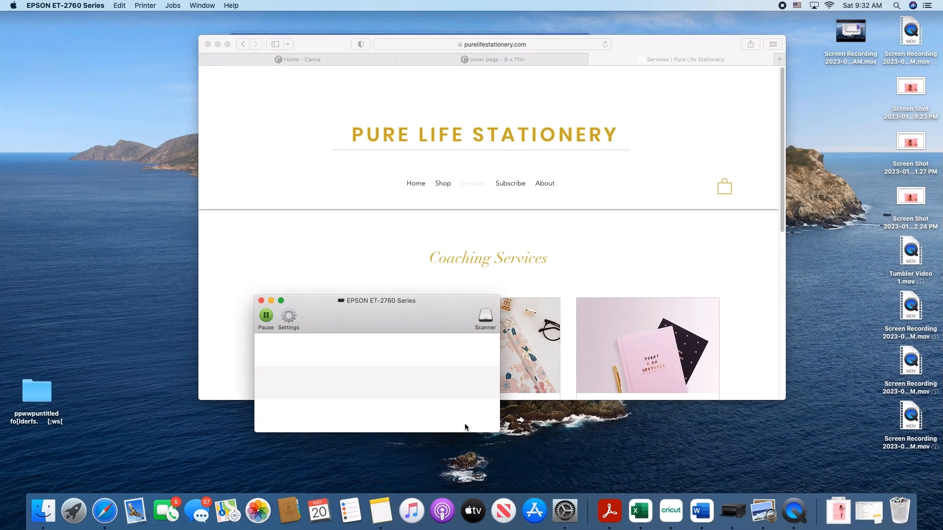
click(794, 510)
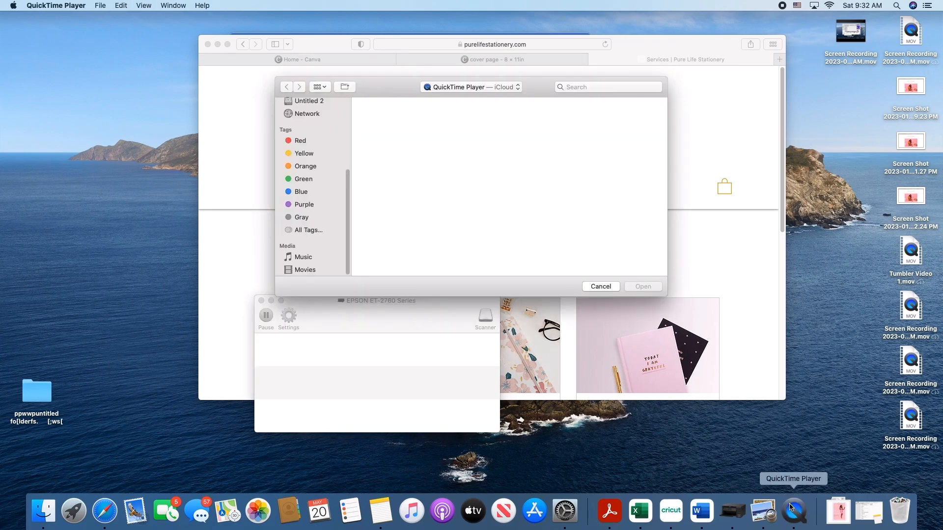